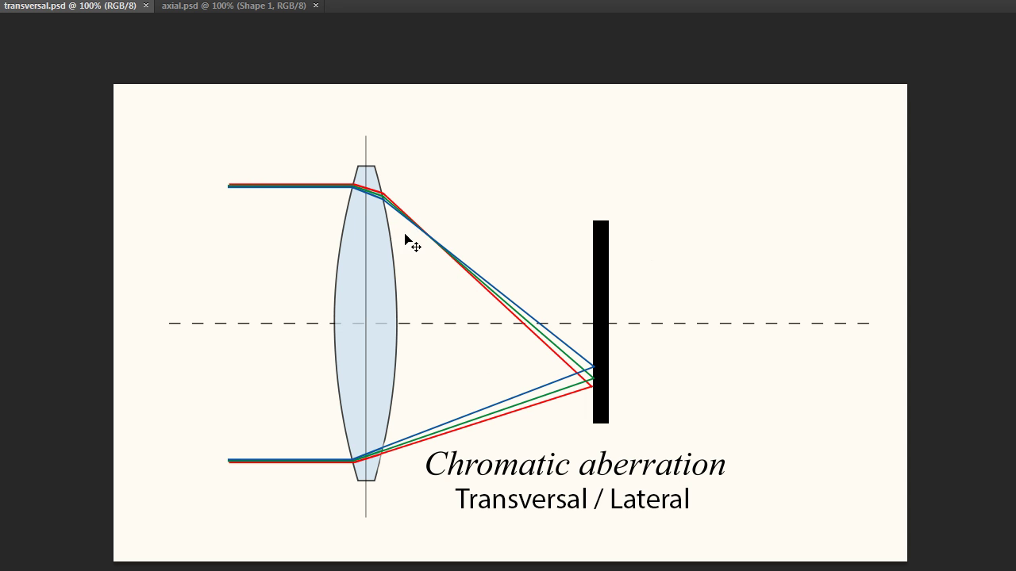
- Zoom into the axial chromatic aberration diagram to trace the coloured rays to the sensor, then zoom back out
{"action": "key", "text": "ctrl+plus"}
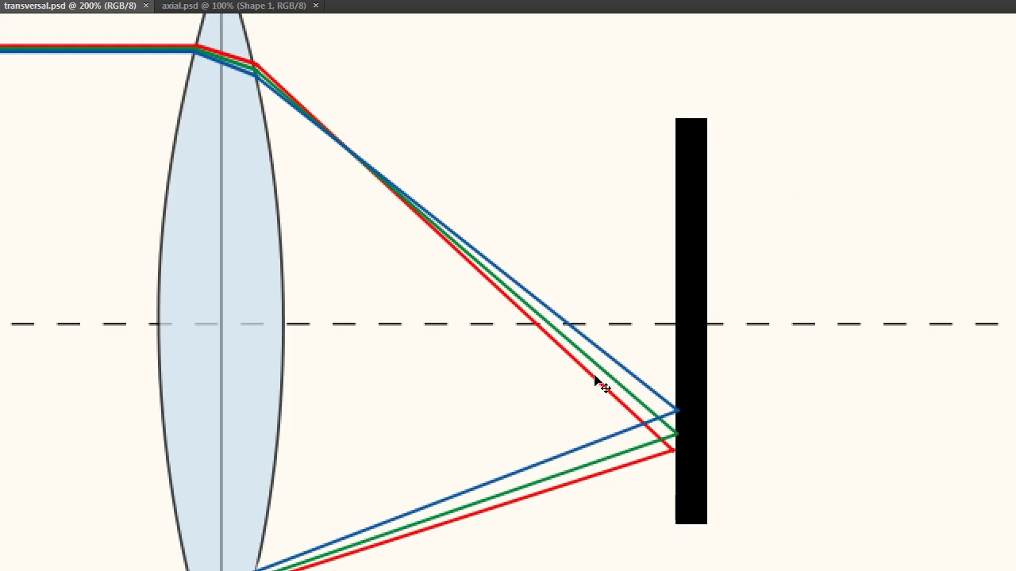
{"action": "left_click_drag", "start_coordinate": [596, 381], "coordinate": [632, 343]}
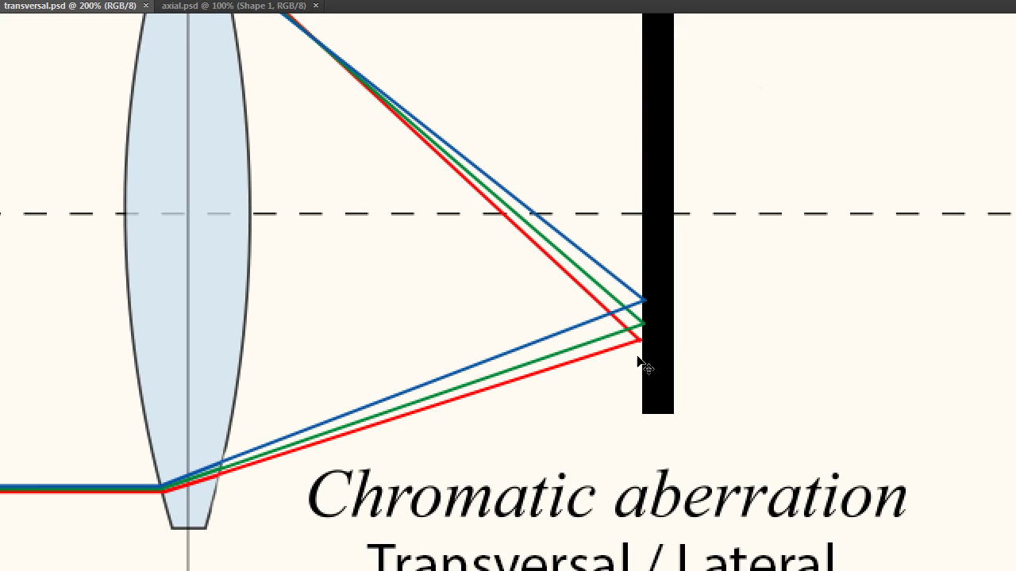
{"action": "key", "text": "ctrl+minus"}
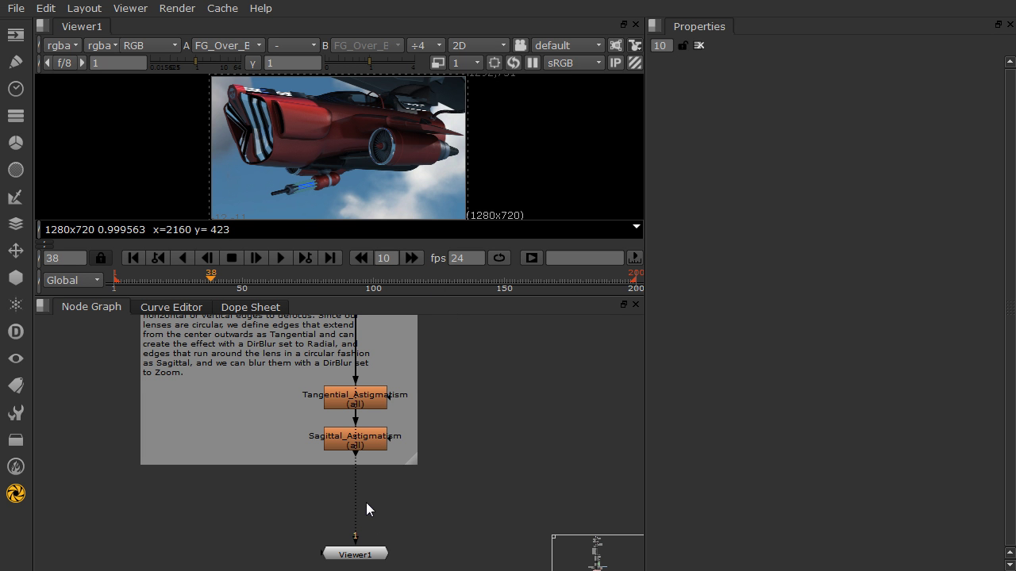
- Move Viewer1 down below Sagittal_Astigmatism, zoom in on the astigmatism nodes and clear the selection
{"action": "middle_click_drag", "start_coordinate": [366, 503], "coordinate": [413, 379]}
{"action": "left_click_drag", "start_coordinate": [409, 426], "coordinate": [406, 537]}
{"action": "middle_click_drag", "start_coordinate": [398, 409], "coordinate": [401, 469]}
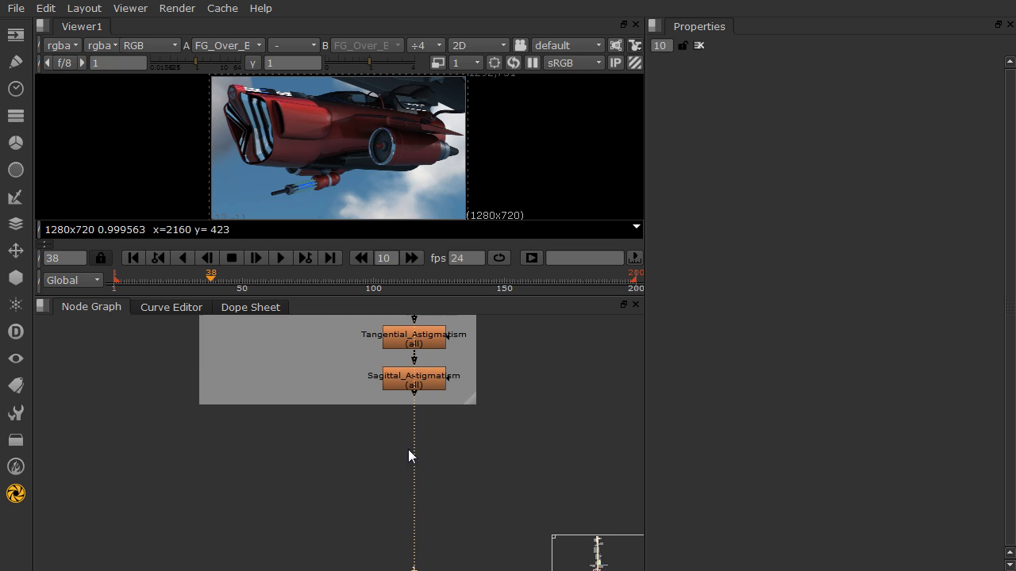
{"action": "scroll", "coordinate": [362, 547], "scroll_direction": "up", "scroll_amount": 1}
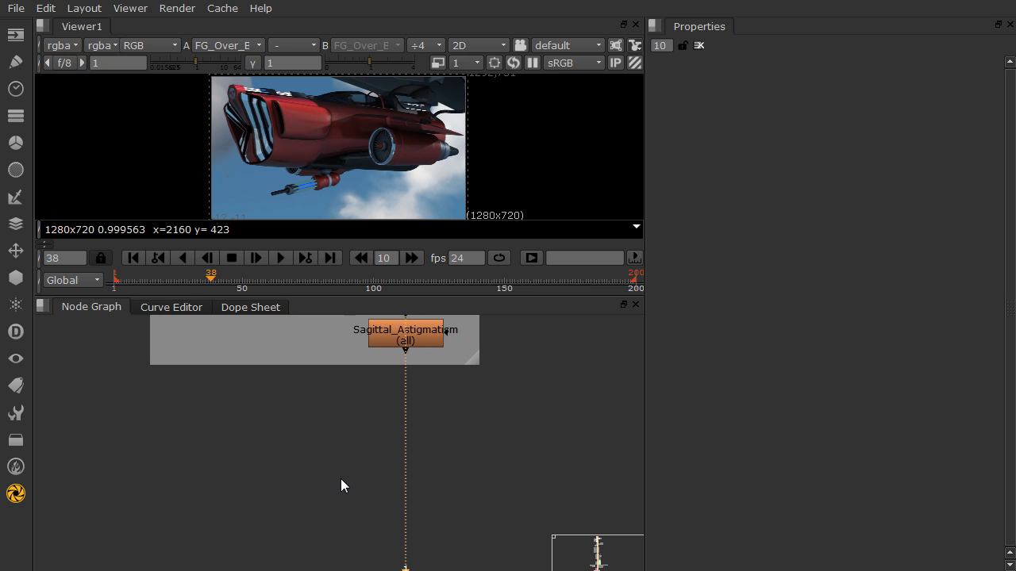
{"action": "scroll", "coordinate": [328, 483], "scroll_direction": "up", "scroll_amount": 1}
{"action": "left_click", "coordinate": [291, 430]}
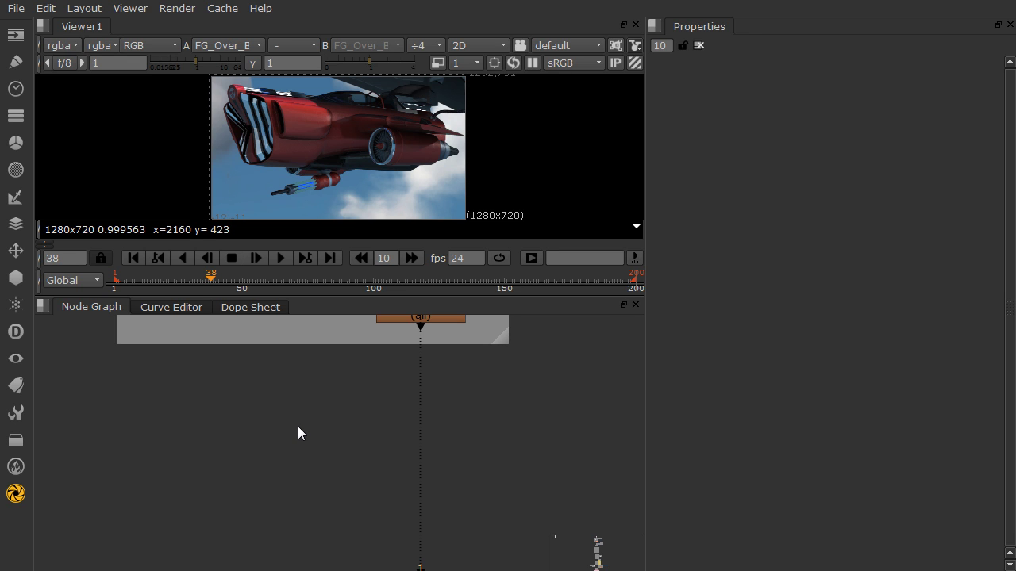
- Create a Shuffle node and paste a second copy, Shuffle2, beside it
{"action": "key", "text": "Tab"}
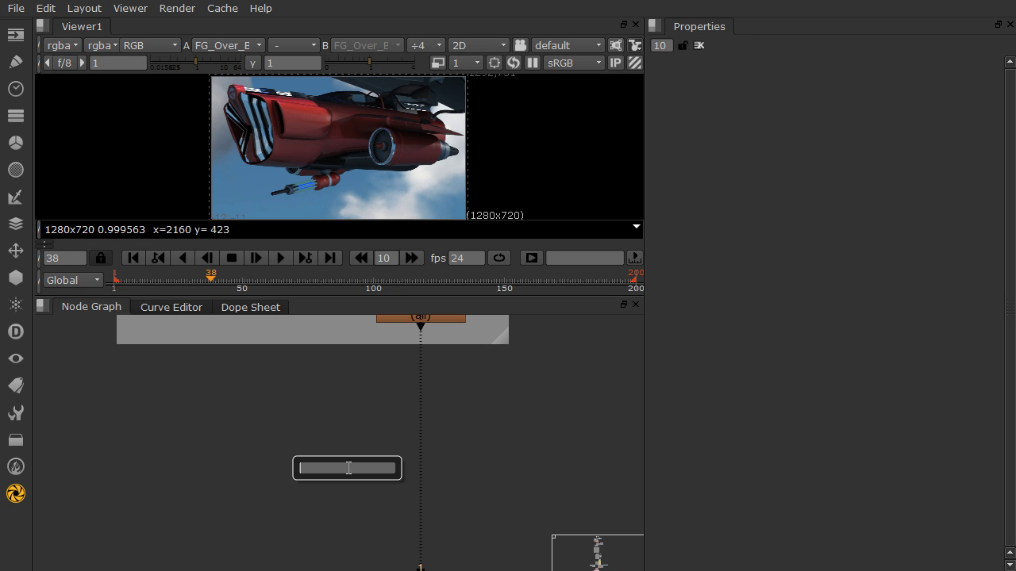
{"action": "type", "text": "shuf"}
{"action": "key", "text": "Return"}
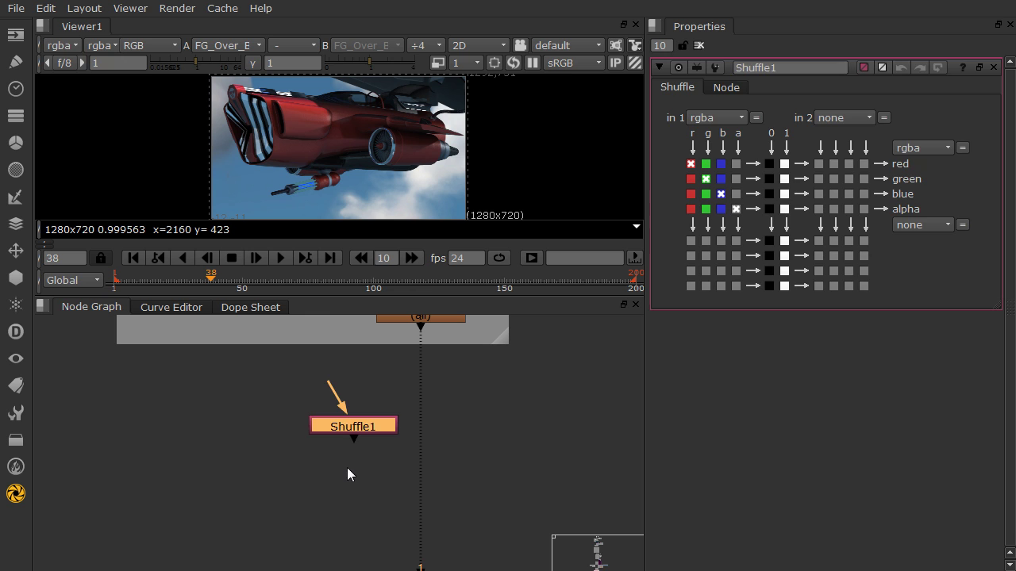
{"action": "left_click_drag", "start_coordinate": [350, 436], "coordinate": [260, 430]}
{"action": "left_click", "coordinate": [365, 444]}
{"action": "key", "text": "ctrl+v"}
{"action": "left_click_drag", "start_coordinate": [361, 400], "coordinate": [369, 415]}
{"action": "middle_click_drag", "start_coordinate": [369, 415], "coordinate": [379, 482]}
- Connect Shuffle2 and Shuffle1 to Sagittal_Astigmatism through aligned Dots and view Shuffle2
{"action": "left_click_drag", "start_coordinate": [363, 443], "coordinate": [429, 374]}
{"action": "left_click", "coordinate": [407, 434], "text": "ctrl"}
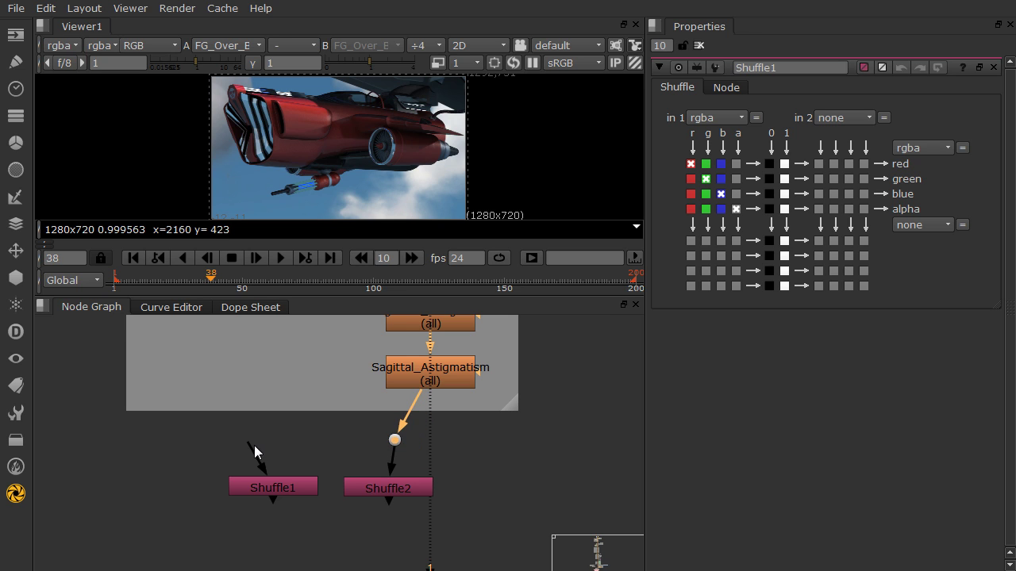
{"action": "left_click_drag", "start_coordinate": [253, 445], "coordinate": [394, 440]}
{"action": "left_click_drag", "start_coordinate": [344, 459], "coordinate": [275, 446], "text": "ctrl"}
{"action": "left_click_drag", "start_coordinate": [395, 440], "coordinate": [429, 440]}
{"action": "left_click_drag", "start_coordinate": [398, 486], "coordinate": [442, 492]}
{"action": "key", "text": "1"}
{"action": "middle_click_drag", "start_coordinate": [371, 481], "coordinate": [376, 430]}
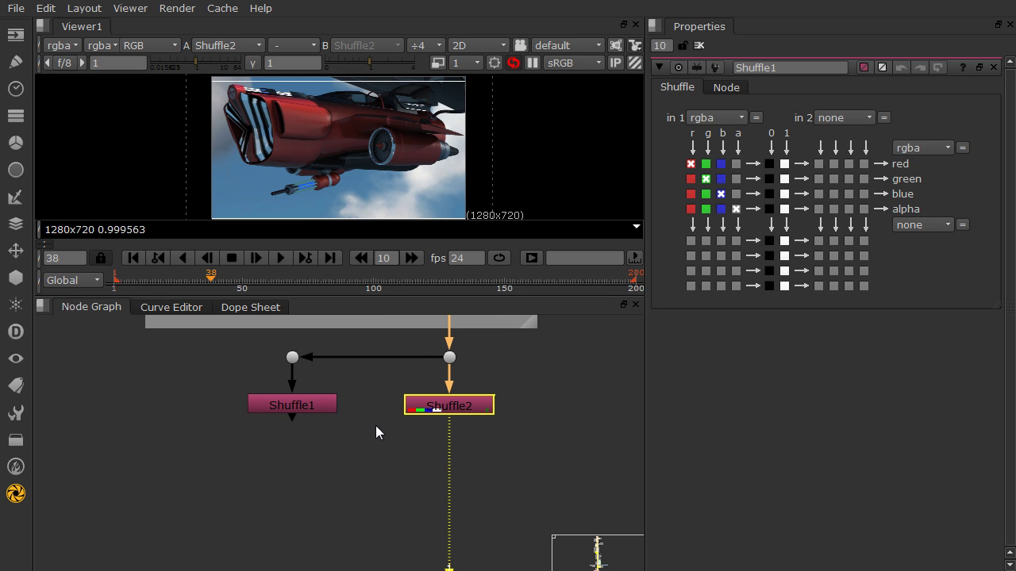
- Rename Shuffle2 to RB_Channels and set its green output to 0
{"action": "double_click", "coordinate": [444, 414]}
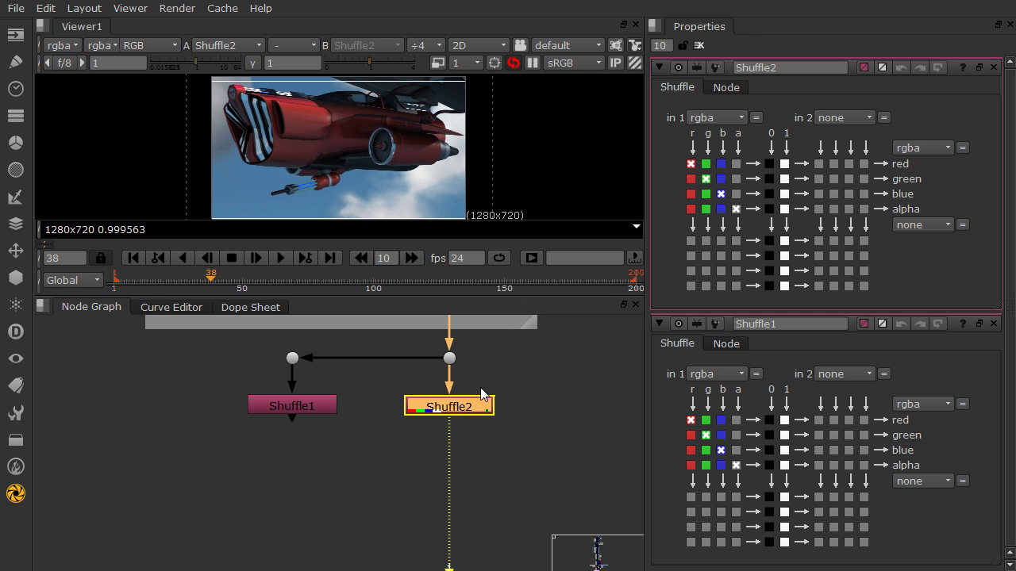
{"action": "double_click", "coordinate": [762, 68]}
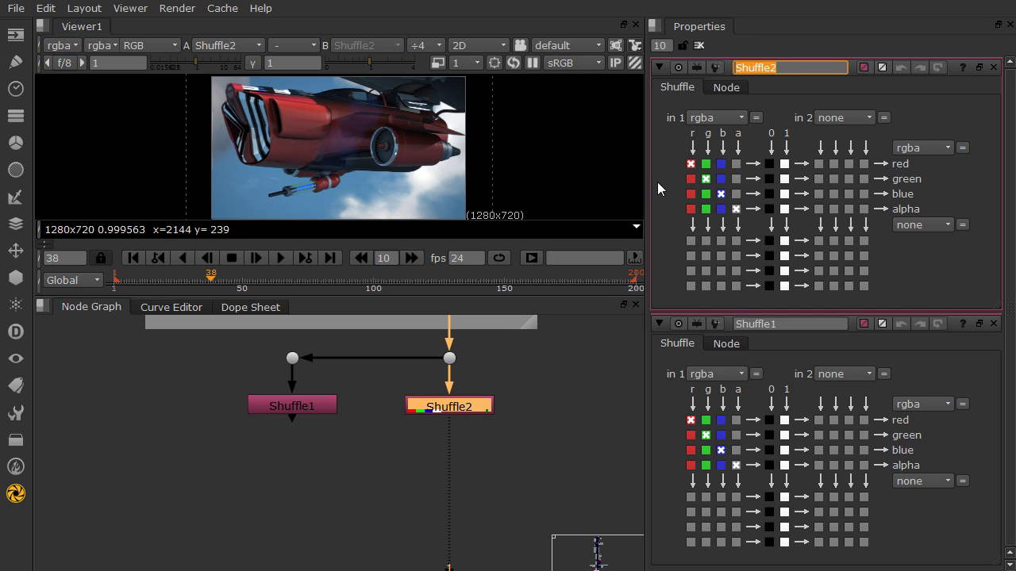
{"action": "type", "text": "RB_Channels"}
{"action": "key", "text": "Return"}
{"action": "left_click", "coordinate": [769, 179]}
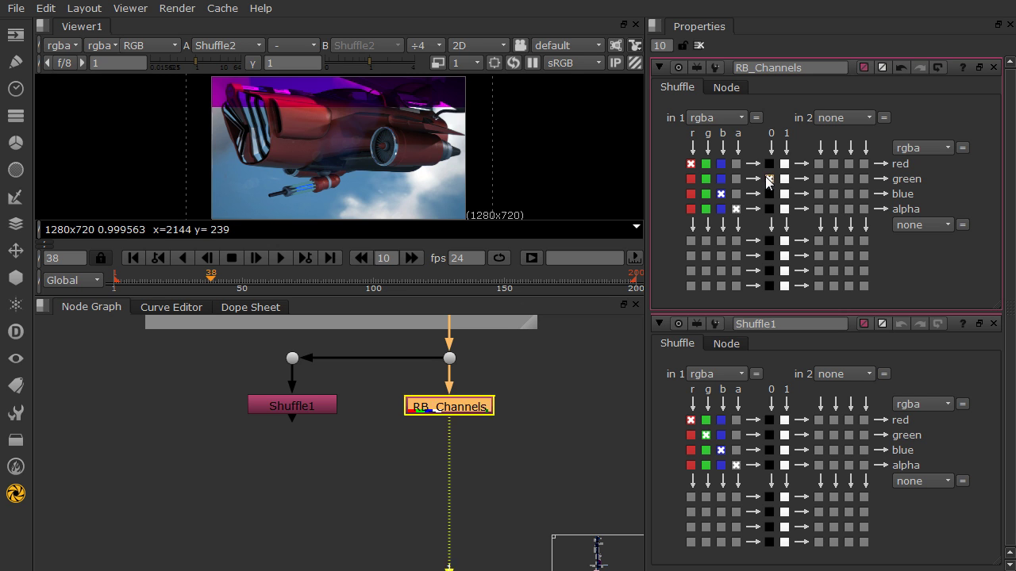
- Rename Shuffle1 to G_Channel and set its red and blue outputs to 0
{"action": "double_click", "coordinate": [310, 407]}
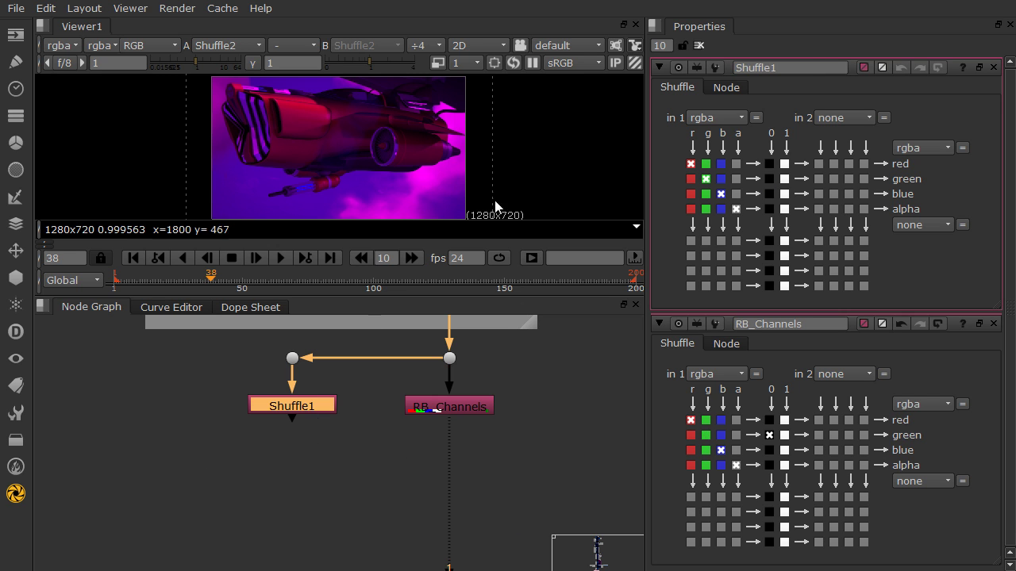
{"action": "type", "text": "G_Chr"}
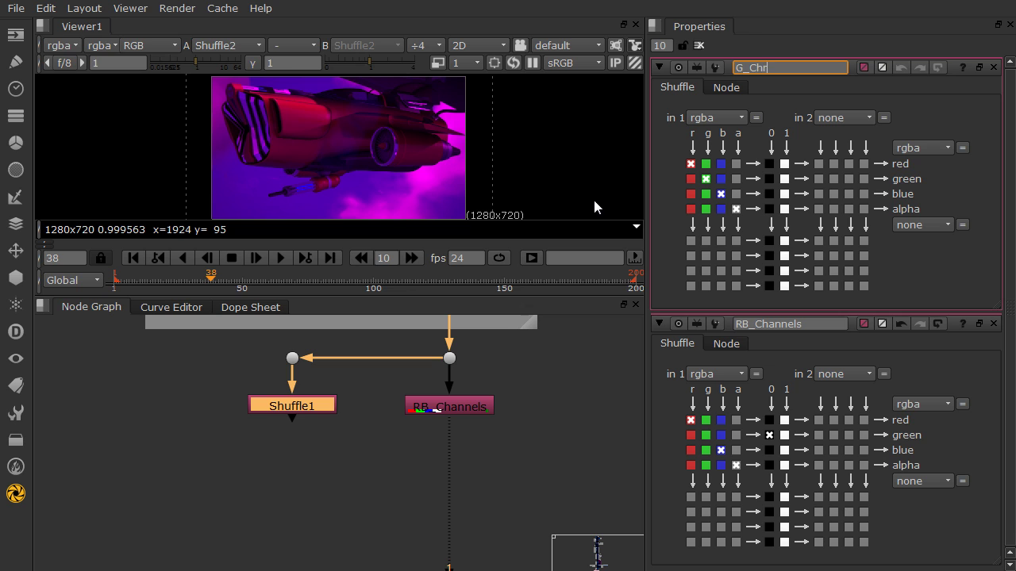
{"action": "type", "text": "nnel"}
{"action": "key", "text": "Return"}
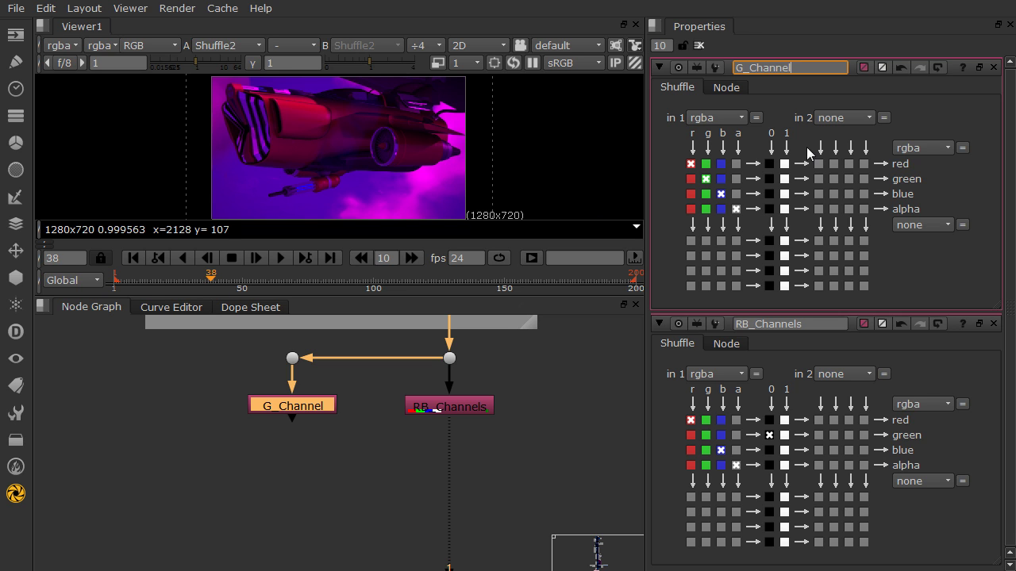
{"action": "left_click", "coordinate": [769, 164]}
{"action": "left_click", "coordinate": [769, 193]}
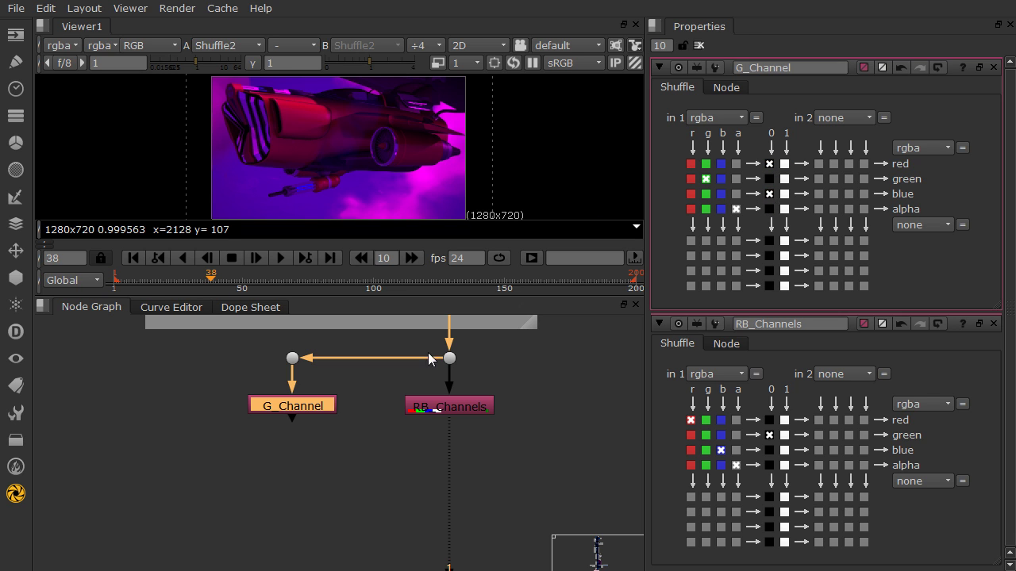
- View G_Channel on viewer input 1 and RB_Channels on viewer input 2
{"action": "key", "text": "1"}
{"action": "left_click", "coordinate": [437, 408]}
{"action": "key", "text": "2"}
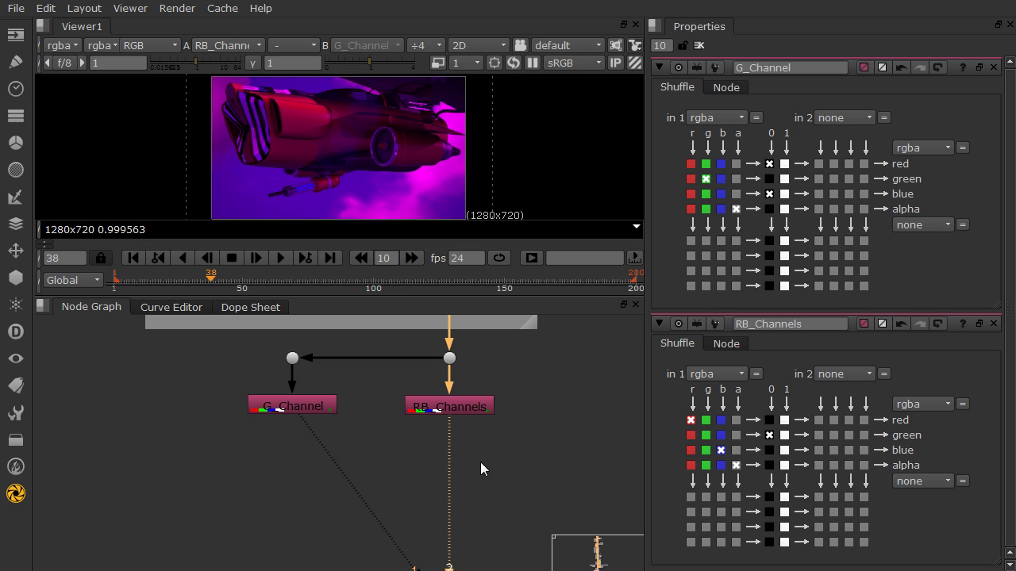
{"action": "middle_click_drag", "start_coordinate": [421, 452], "coordinate": [434, 431]}
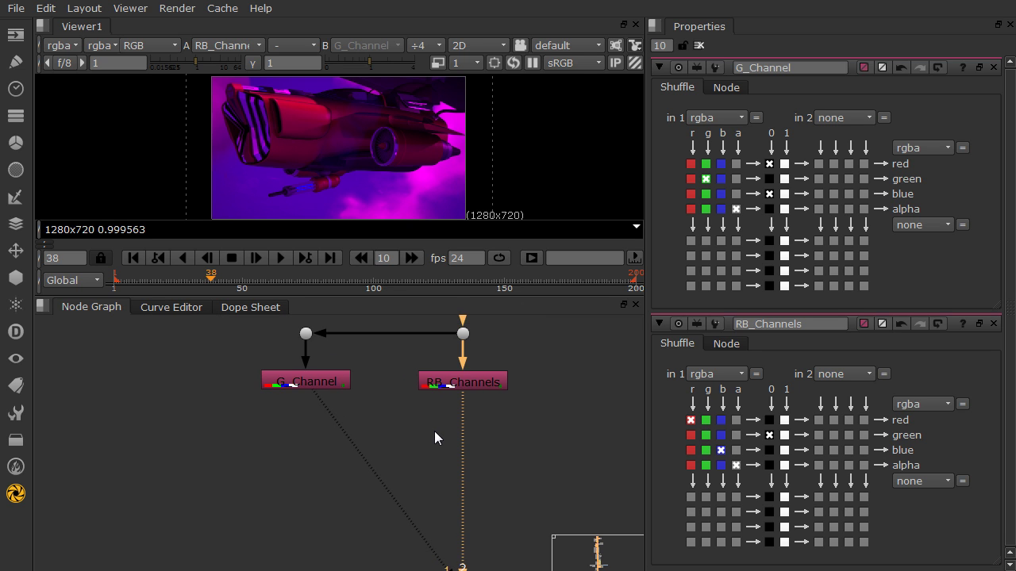
- Merge G_Channel and RB_Channels into Merge9 with its operation set to plus
{"action": "left_click", "coordinate": [279, 385]}
{"action": "left_click", "coordinate": [464, 382], "text": "shift"}
{"action": "key", "text": "n"}
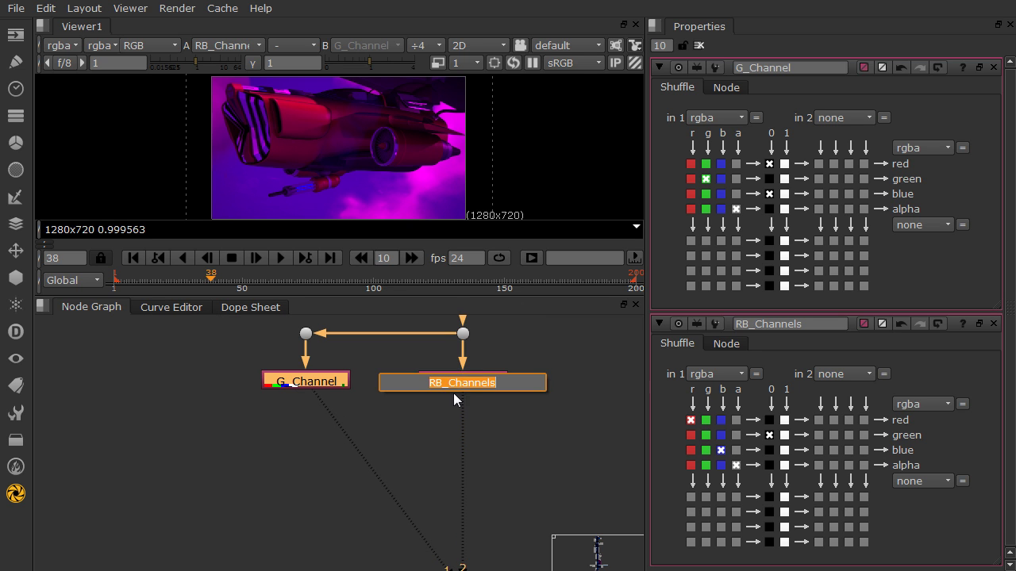
{"action": "key", "text": "Escape"}
{"action": "key", "text": "m"}
{"action": "left_click_drag", "start_coordinate": [454, 418], "coordinate": [451, 478]}
{"action": "left_click", "coordinate": [751, 118]}
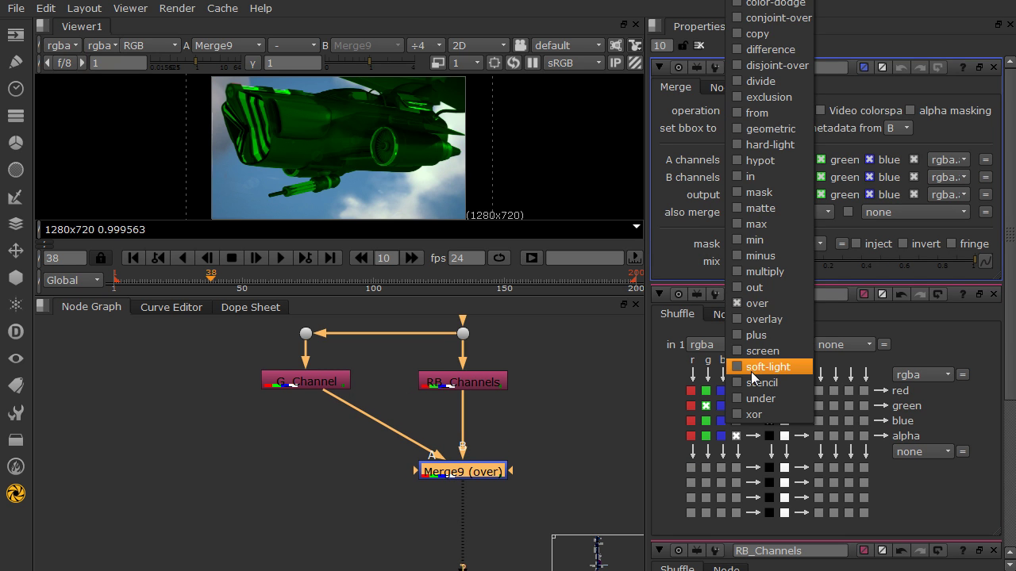
{"action": "left_click", "coordinate": [762, 341]}
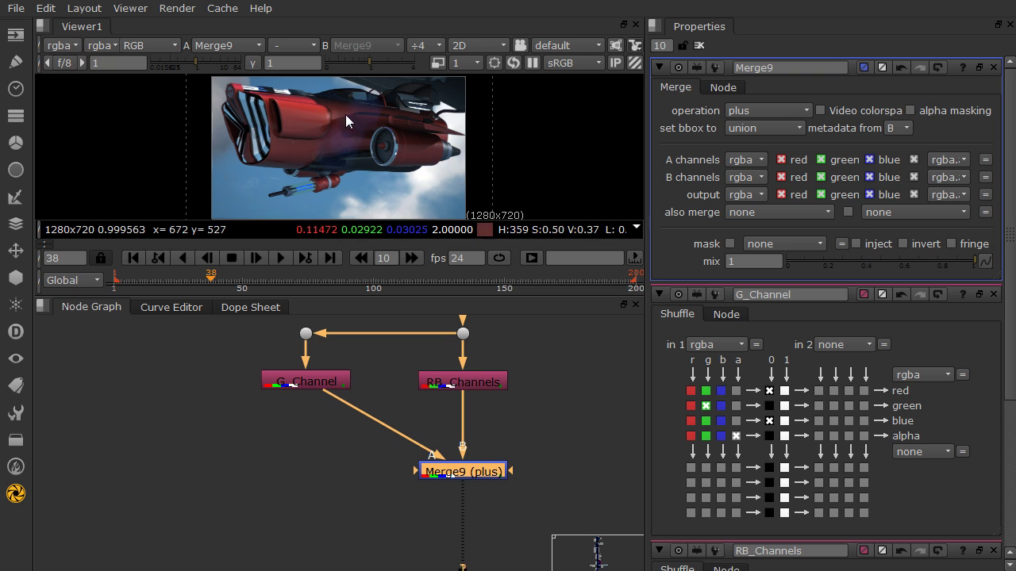
{"action": "left_click_drag", "start_coordinate": [453, 475], "coordinate": [457, 492]}
{"action": "left_click", "coordinate": [345, 489]}
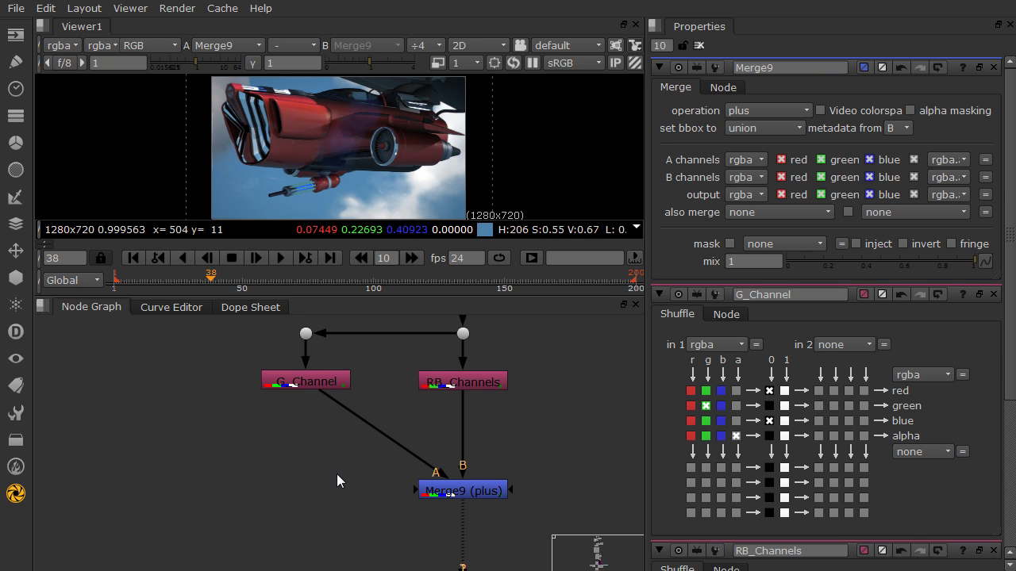
- Insert Transform2 between G_Channel and Merge9 and zoom the viewer onto the ship's fin tip
{"action": "key", "text": "t"}
{"action": "left_click_drag", "start_coordinate": [336, 474], "coordinate": [306, 494]}
{"action": "scroll", "coordinate": [382, 107], "scroll_direction": "up", "scroll_amount": 5}
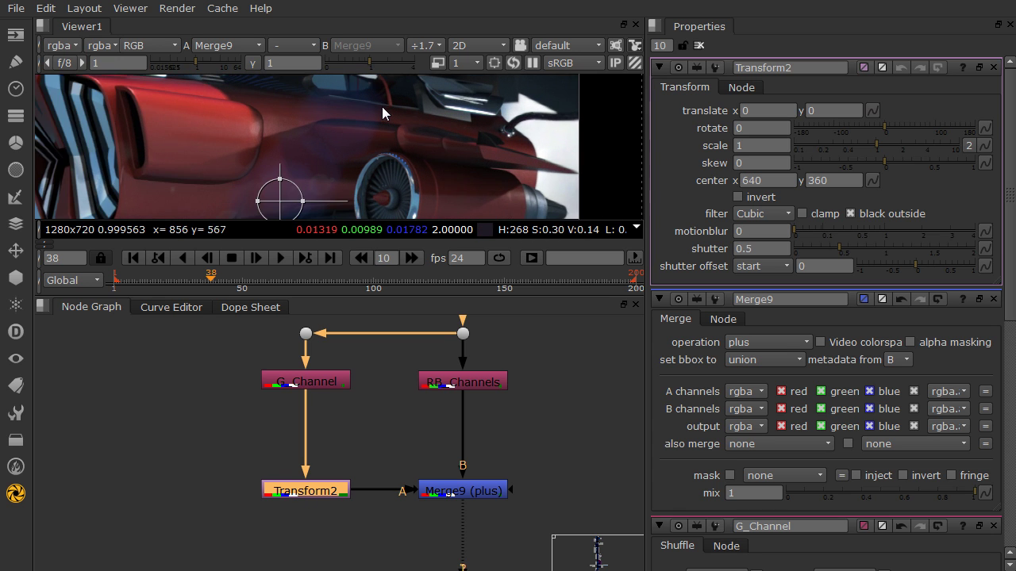
{"action": "middle_click_drag", "start_coordinate": [539, 128], "coordinate": [386, 164]}
{"action": "scroll", "coordinate": [385, 163], "scroll_direction": "up", "scroll_amount": 1}
{"action": "middle_click_drag", "start_coordinate": [324, 165], "coordinate": [392, 126]}
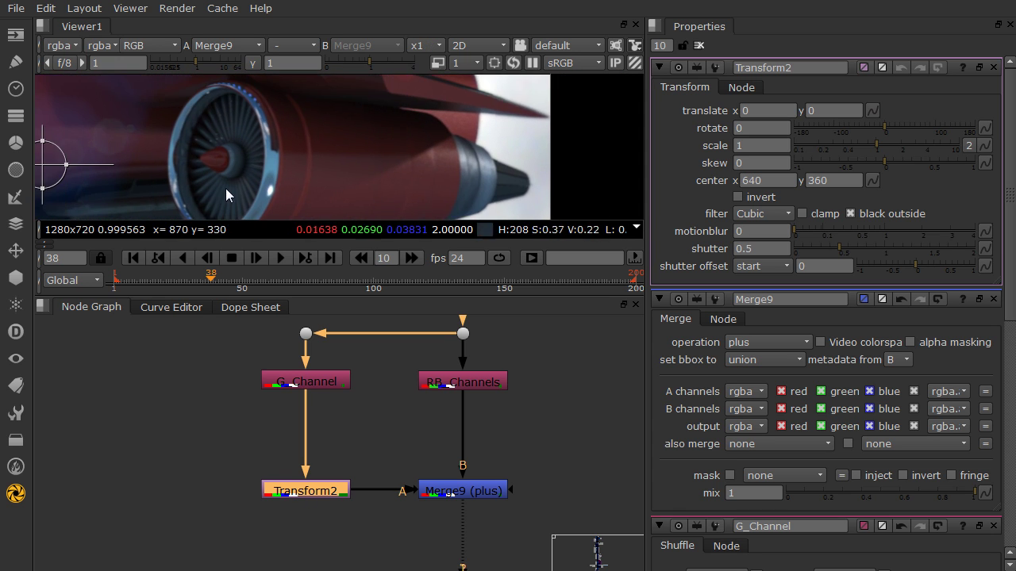
{"action": "scroll", "coordinate": [411, 172], "scroll_direction": "up", "scroll_amount": 3}
{"action": "scroll", "coordinate": [431, 181], "scroll_direction": "up", "scroll_amount": 2}
{"action": "middle_click_drag", "start_coordinate": [279, 177], "coordinate": [335, 131]}
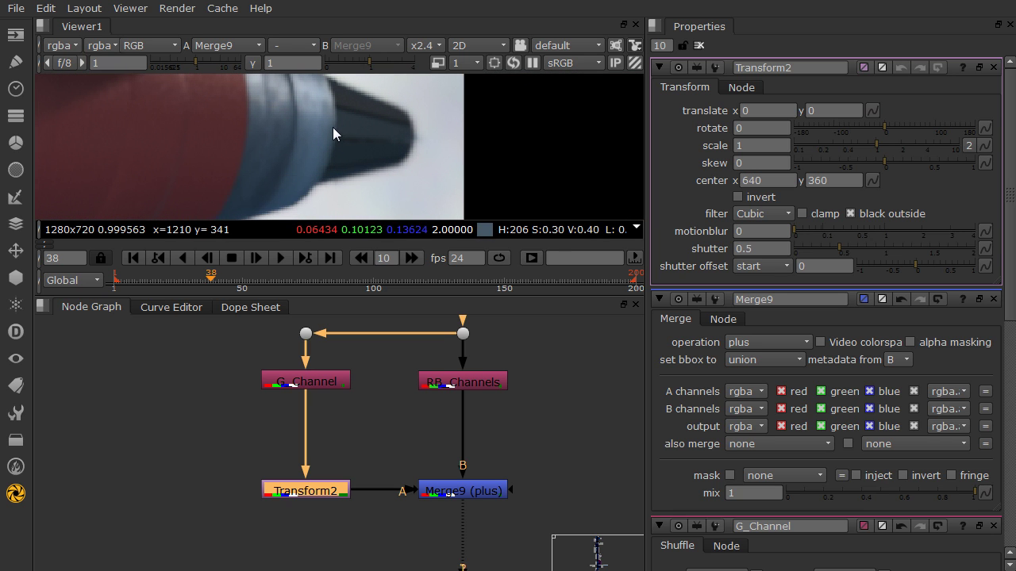
{"action": "left_click_drag", "start_coordinate": [332, 303], "coordinate": [341, 378]}
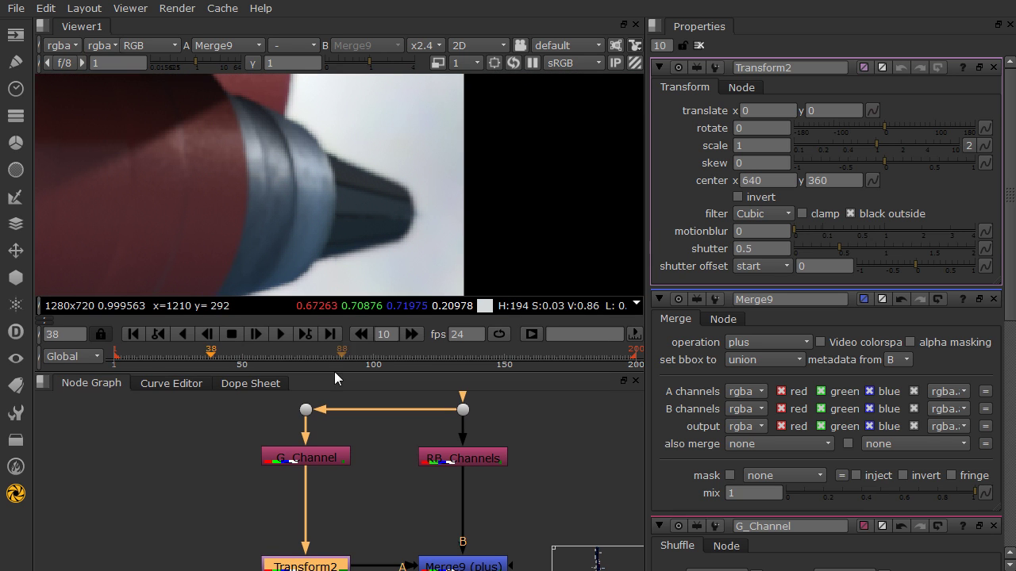
- Set Transform2's scale, trying 1.1 before settling on 1.001
{"action": "left_click", "coordinate": [757, 146]}
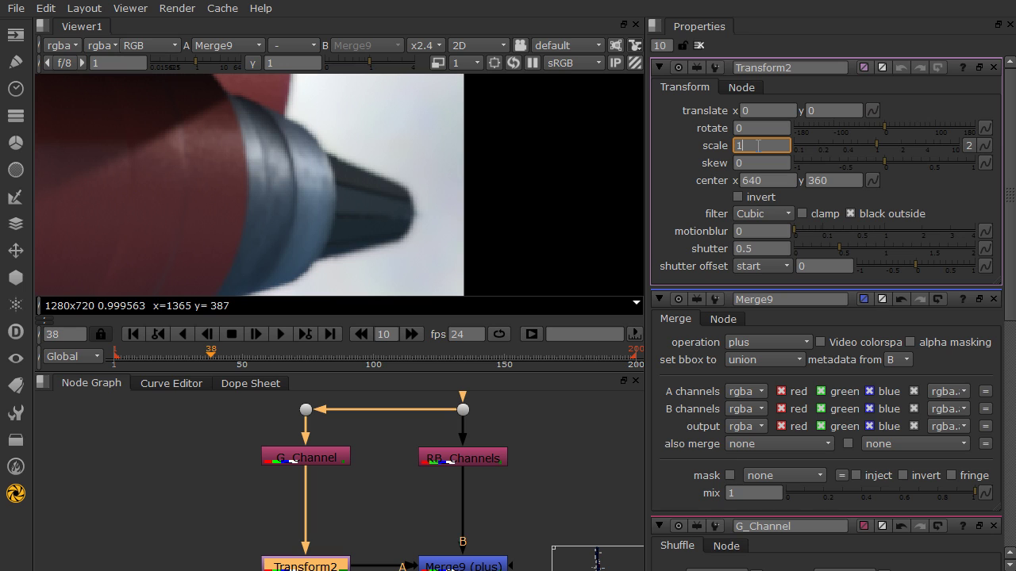
{"action": "type", "text": ".1"}
{"action": "key", "text": "Return"}
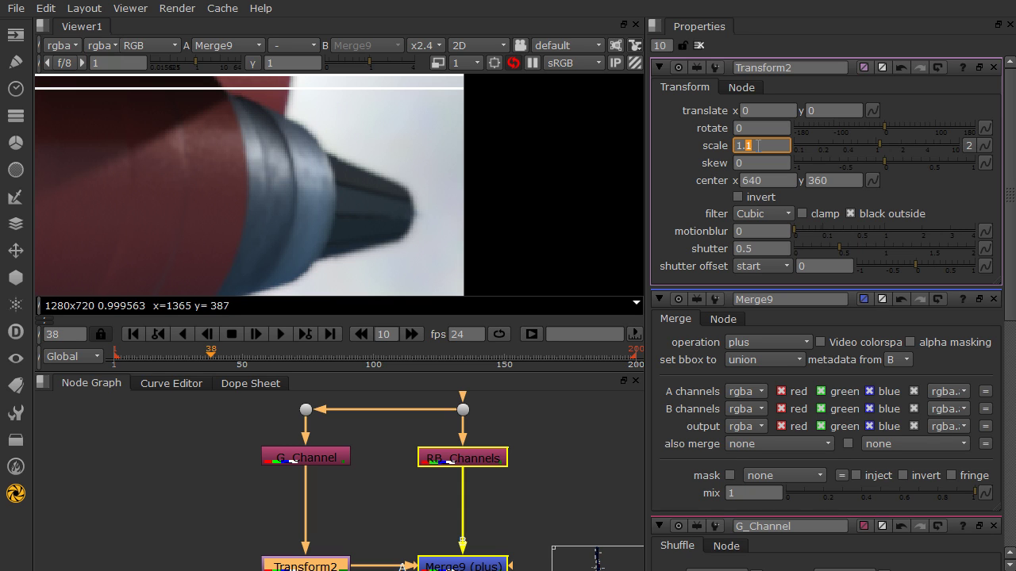
{"action": "left_click", "coordinate": [383, 228], "text": "ctrl"}
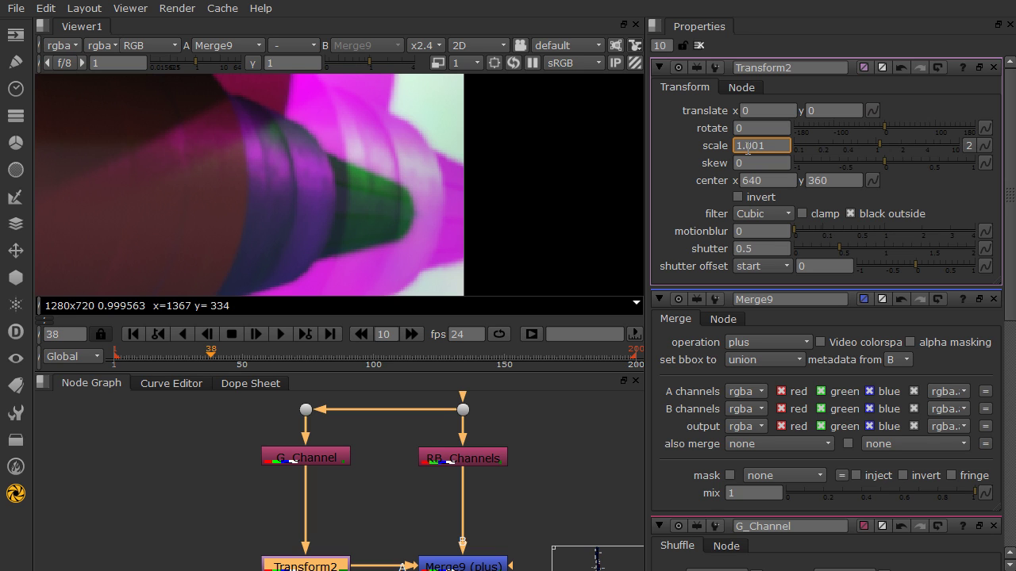
{"action": "key", "text": "Return"}
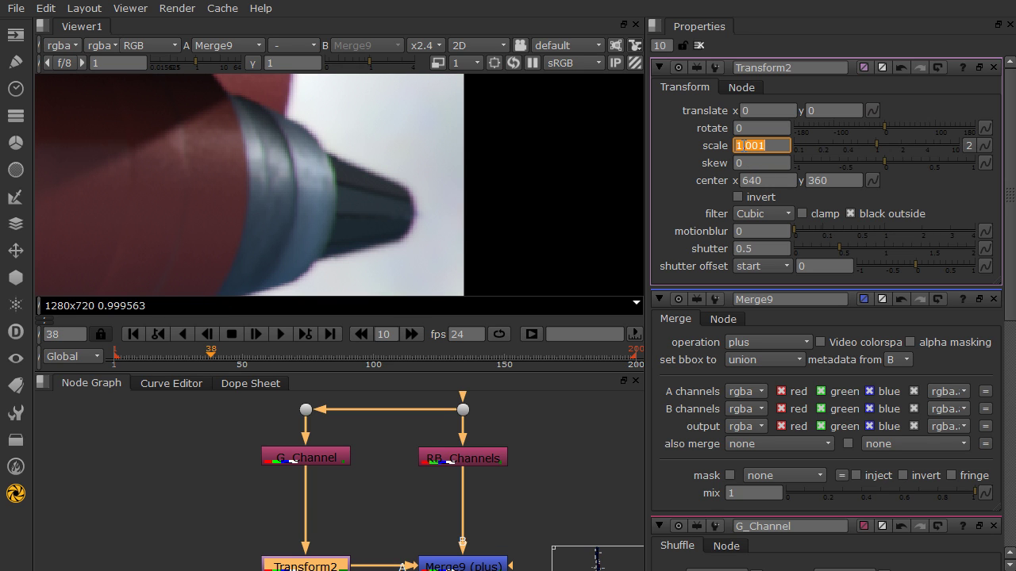
- Zoom and pan the viewer across the nose cone and red grille to inspect the stronger fringing
{"action": "left_click", "coordinate": [394, 202]}
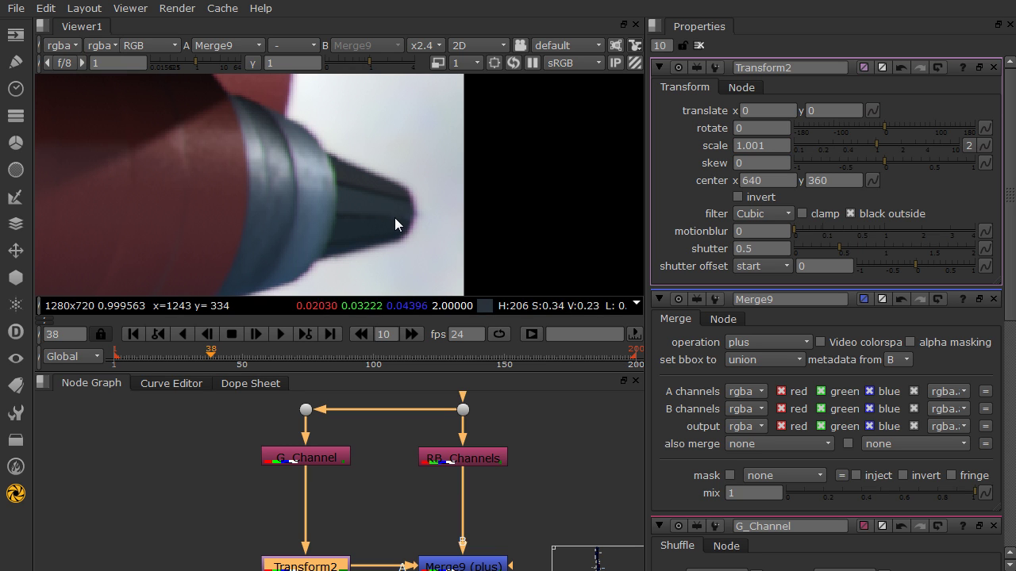
{"action": "scroll", "coordinate": [395, 214], "scroll_direction": "down", "scroll_amount": 2}
{"action": "scroll", "coordinate": [389, 224], "scroll_direction": "up", "scroll_amount": 4}
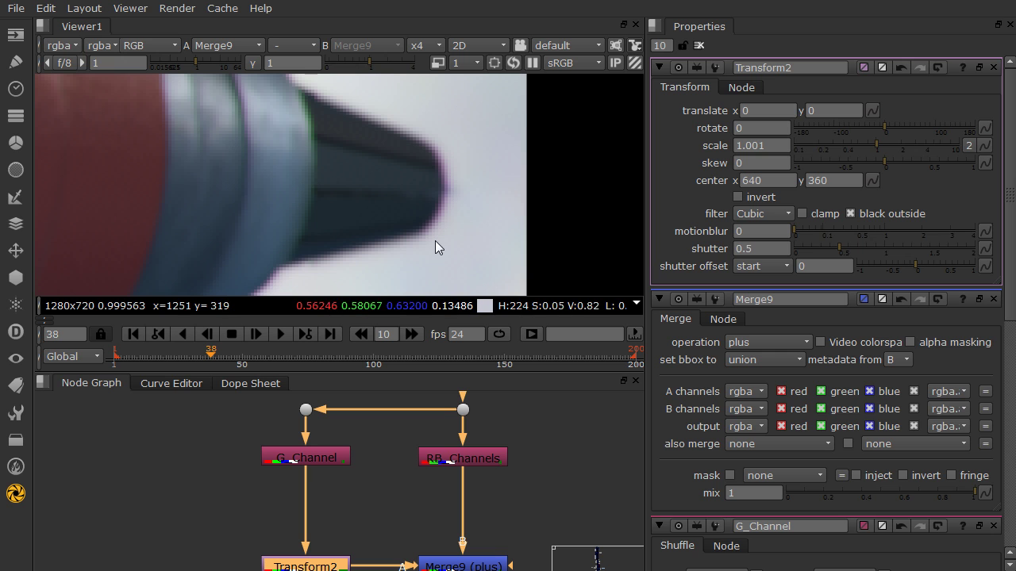
{"action": "key", "text": "f"}
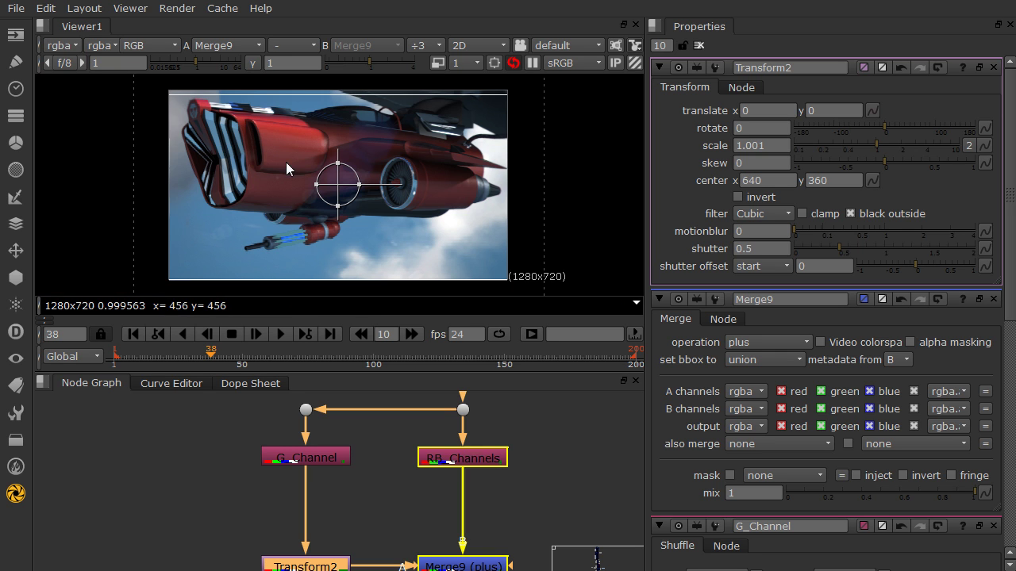
{"action": "scroll", "coordinate": [432, 216], "scroll_direction": "up", "scroll_amount": 3}
{"action": "scroll", "coordinate": [427, 212], "scroll_direction": "up", "scroll_amount": 5}
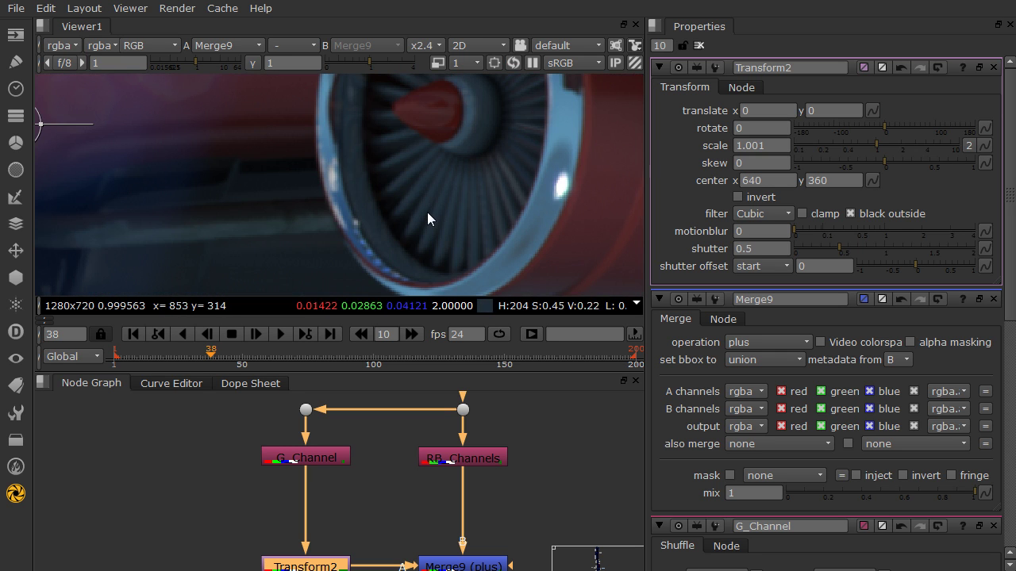
{"action": "middle_click_drag", "start_coordinate": [519, 178], "coordinate": [86, 266]}
{"action": "middle_click_drag", "start_coordinate": [445, 151], "coordinate": [392, 148]}
{"action": "middle_click_drag", "start_coordinate": [634, 191], "coordinate": [388, 199]}
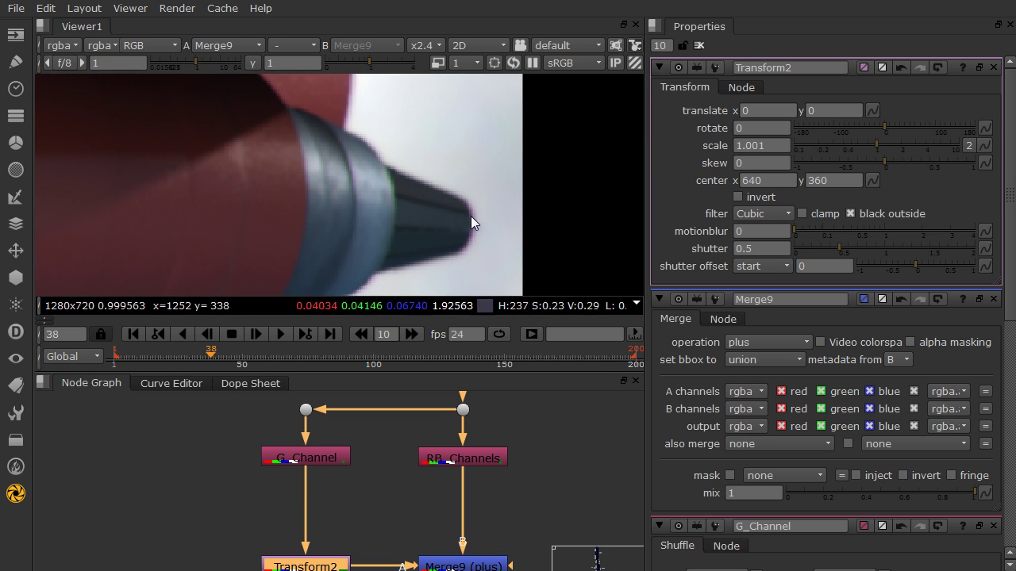
{"action": "scroll", "coordinate": [247, 183], "scroll_direction": "down", "scroll_amount": 3}
{"action": "middle_click_drag", "start_coordinate": [152, 170], "coordinate": [841, 294]}
{"action": "middle_click_drag", "start_coordinate": [507, 158], "coordinate": [781, 260]}
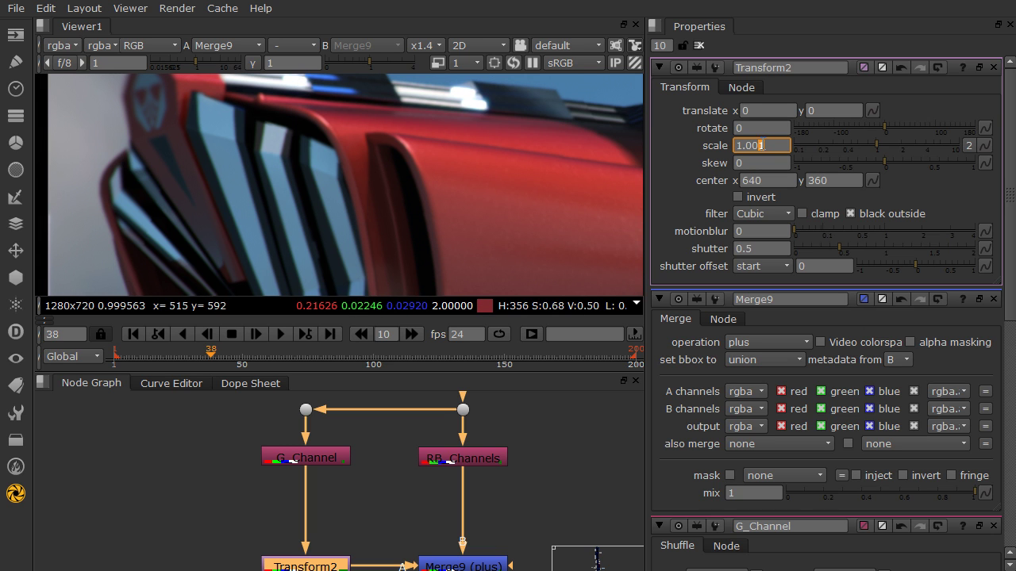
{"action": "scroll", "coordinate": [760, 145], "scroll_direction": "up", "scroll_amount": 3}
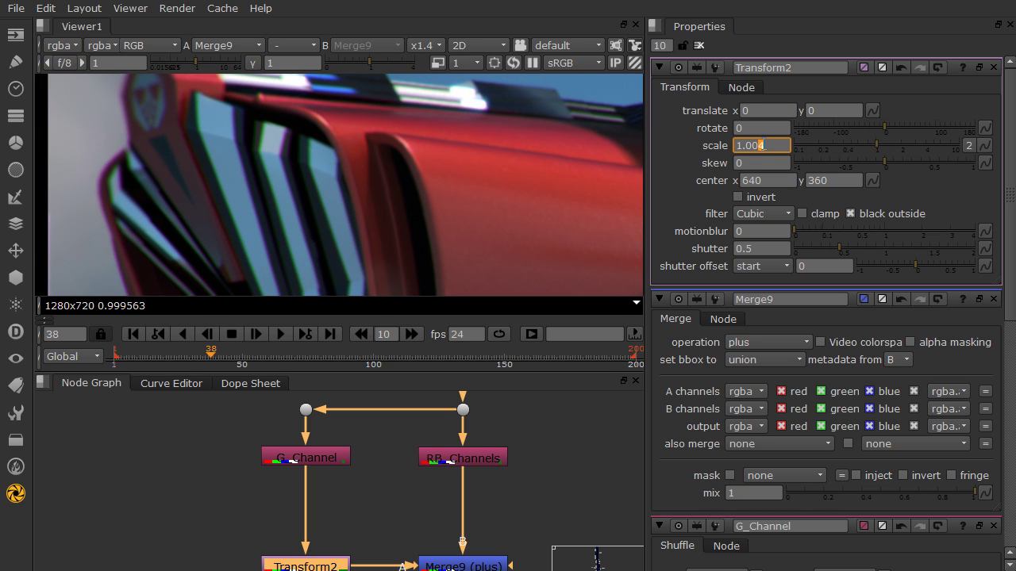
{"action": "scroll", "coordinate": [165, 159], "scroll_direction": "up", "scroll_amount": 3}
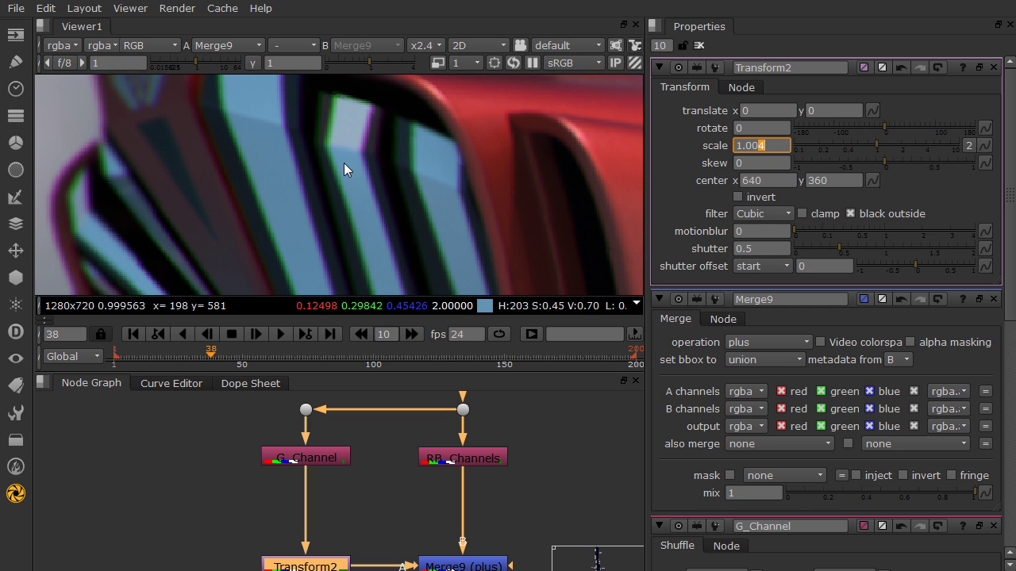
{"action": "key", "text": "f"}
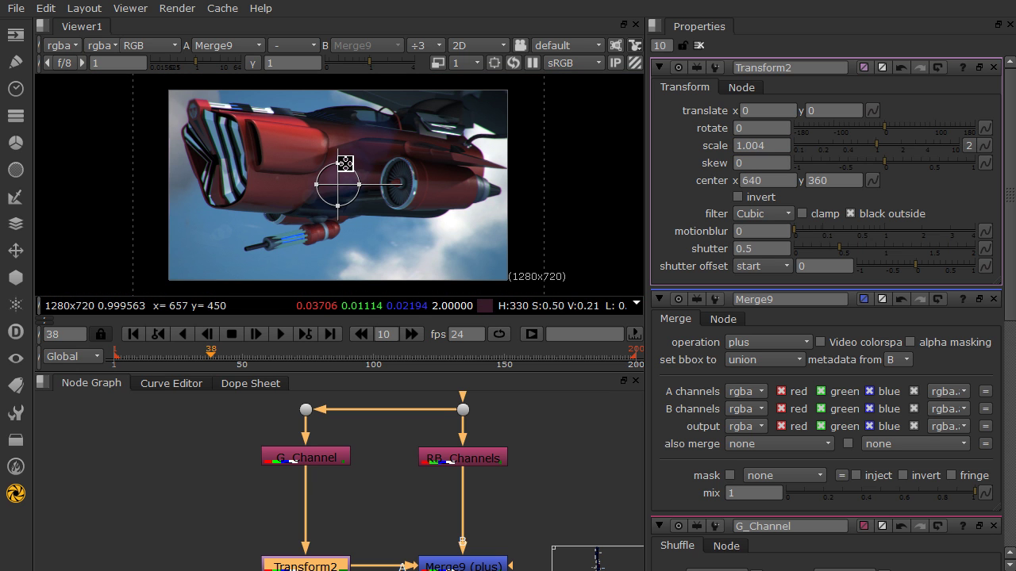
- Compare the fringing in the maximized viewer, then lower Transform2's scale from 1.004 to 1.002
{"action": "key", "text": "space"}
{"action": "scroll", "coordinate": [422, 240], "scroll_direction": "up", "scroll_amount": 3}
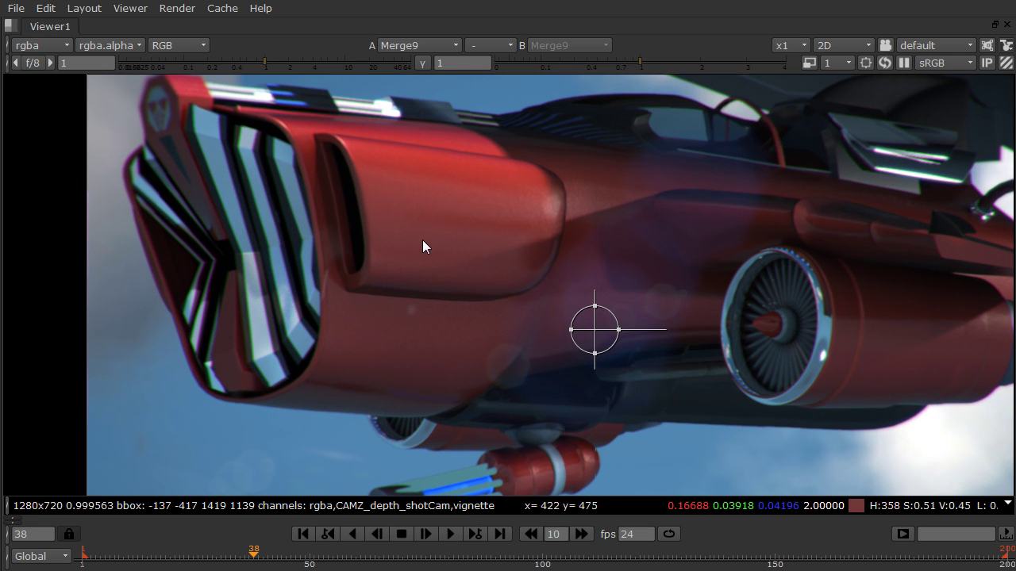
{"action": "middle_click_drag", "start_coordinate": [731, 242], "coordinate": [645, 231]}
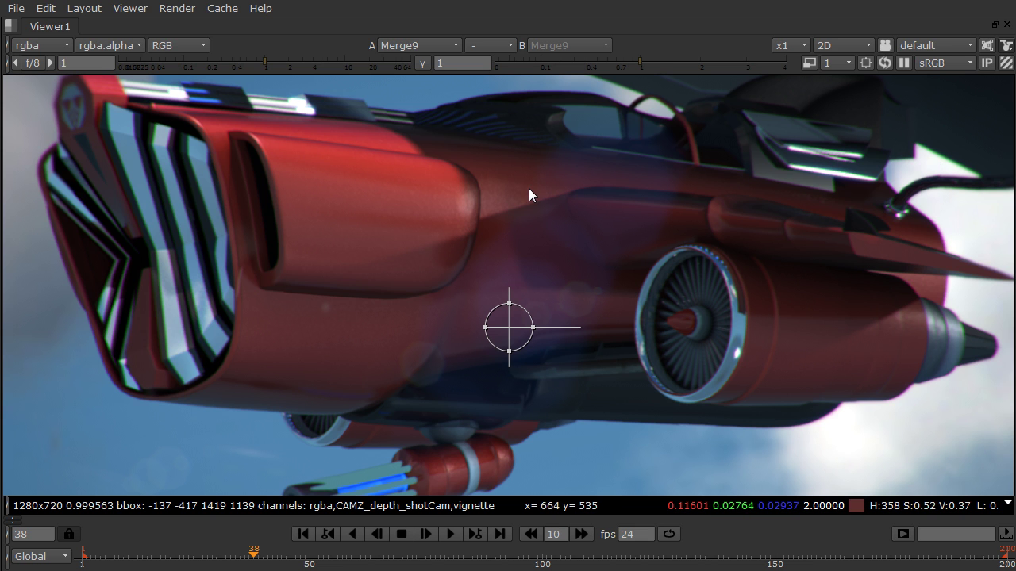
{"action": "key", "text": "space"}
{"action": "key", "text": "Down"}
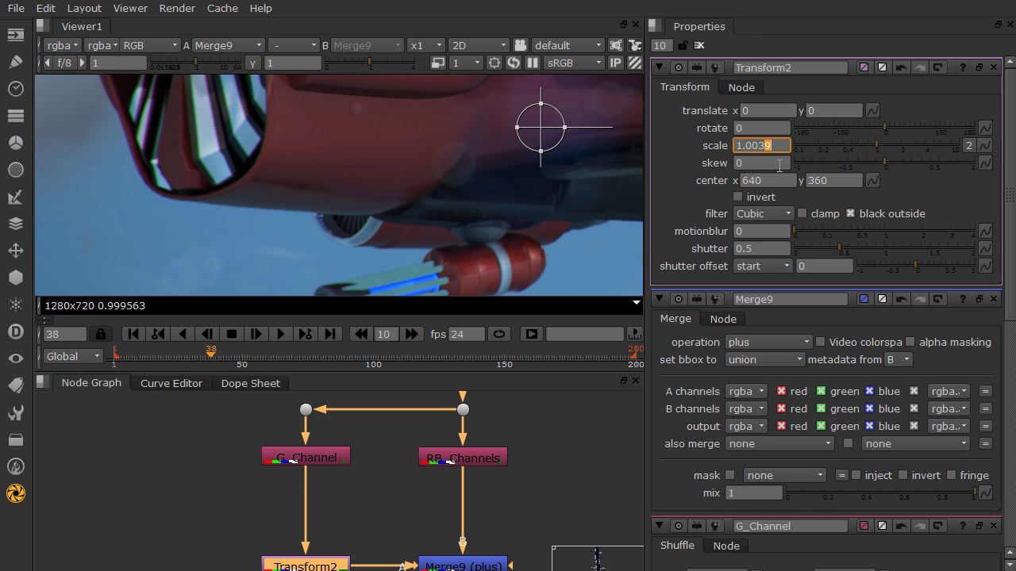
{"action": "key", "text": "Up"}
{"action": "key", "text": "Down"}
{"action": "key", "text": "Down"}
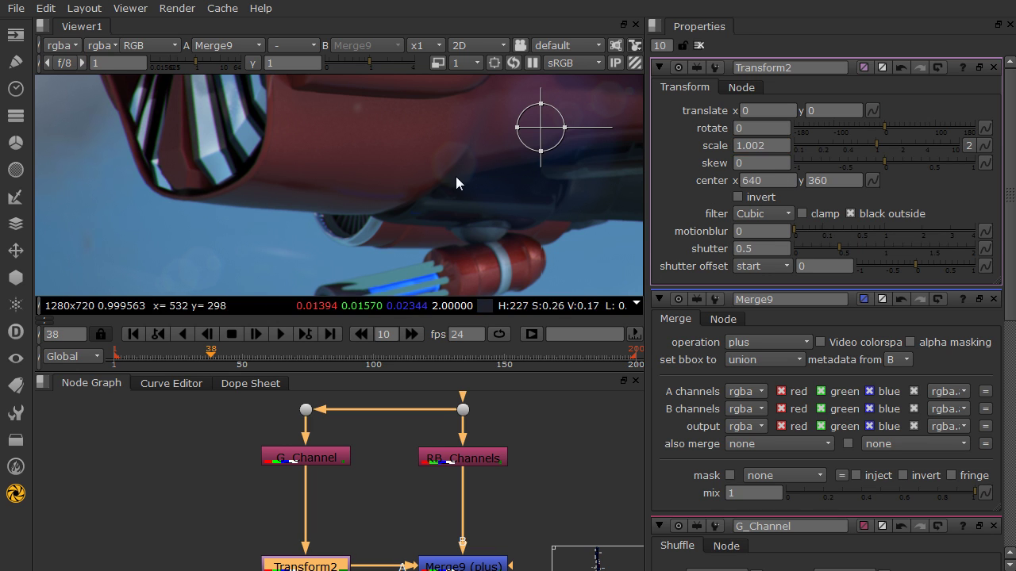
- Inspect the 1.002 fringing across the grille, engine pod and nose in the maximized viewer
{"action": "key", "text": "space"}
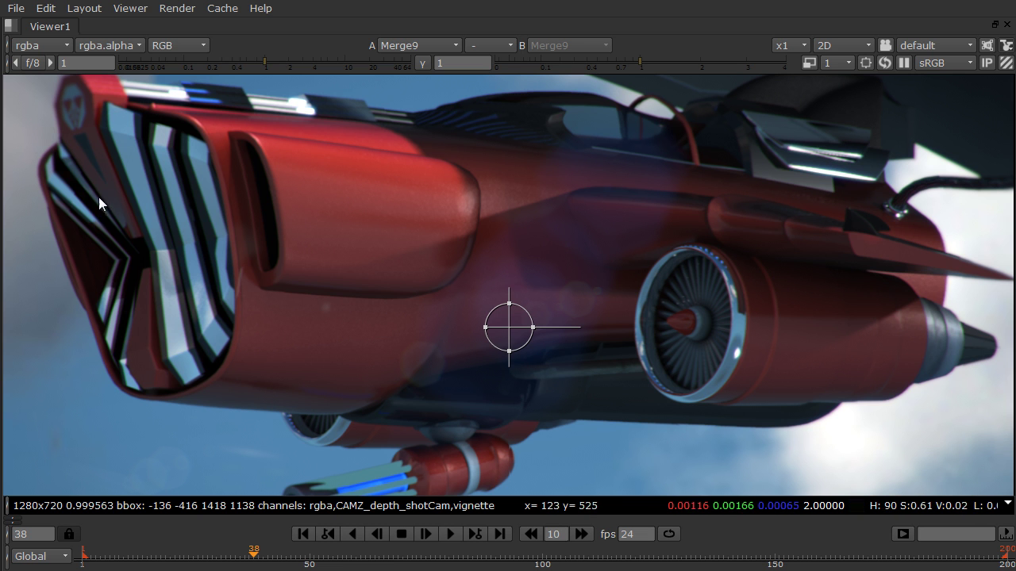
{"action": "scroll", "coordinate": [104, 190], "scroll_direction": "up", "scroll_amount": 4}
{"action": "middle_click_drag", "start_coordinate": [106, 181], "coordinate": [245, 191]}
{"action": "scroll", "coordinate": [244, 191], "scroll_direction": "up", "scroll_amount": 3}
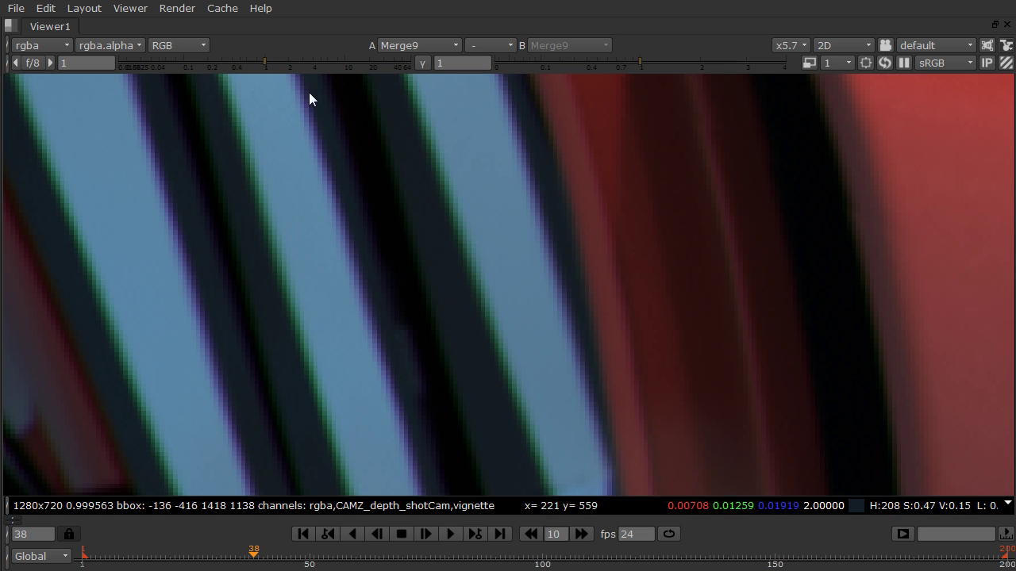
{"action": "scroll", "coordinate": [497, 383], "scroll_direction": "down", "scroll_amount": 2}
{"action": "scroll", "coordinate": [497, 383], "scroll_direction": "down", "scroll_amount": 10}
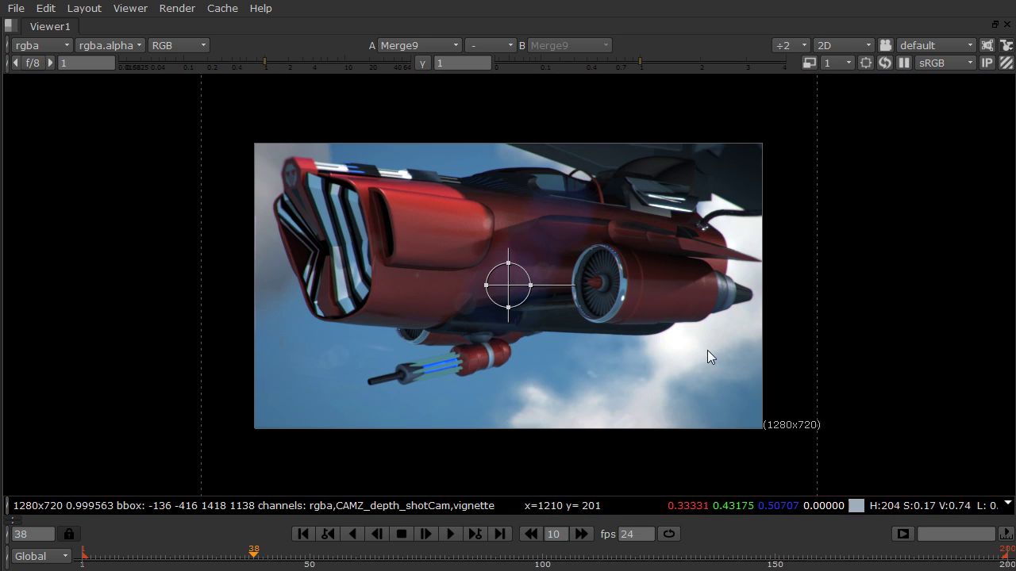
{"action": "scroll", "coordinate": [680, 281], "scroll_direction": "up", "scroll_amount": 4}
{"action": "middle_click_drag", "start_coordinate": [265, 257], "coordinate": [421, 262]}
{"action": "scroll", "coordinate": [833, 309], "scroll_direction": "up", "scroll_amount": 2}
{"action": "middle_click_drag", "start_coordinate": [849, 307], "coordinate": [690, 306]}
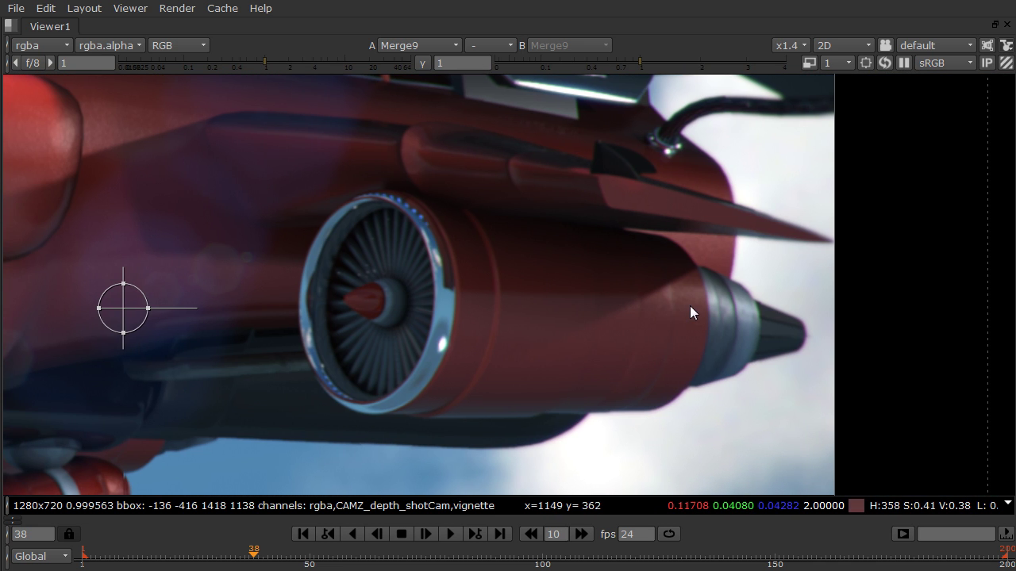
- Make G_Channel output only red and RB_Channels output only green and blue
{"action": "key", "text": "space"}
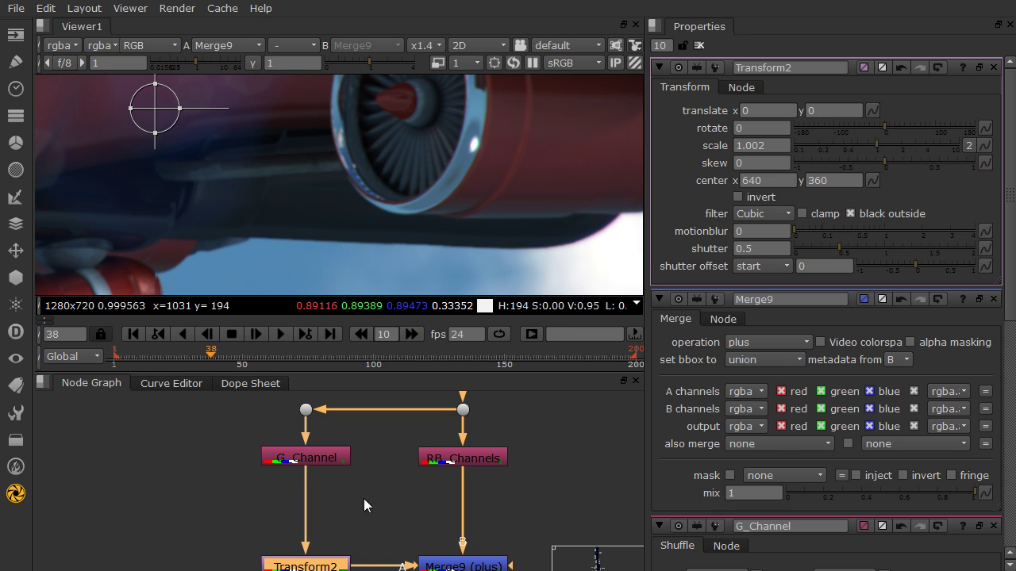
{"action": "double_click", "coordinate": [304, 460]}
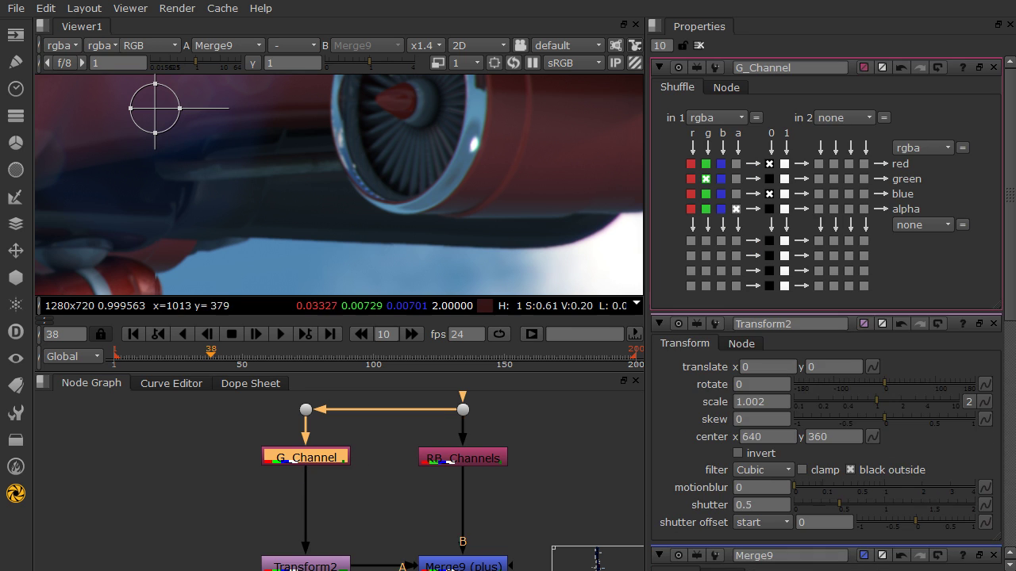
{"action": "left_click", "coordinate": [691, 164]}
{"action": "left_click", "coordinate": [769, 178]}
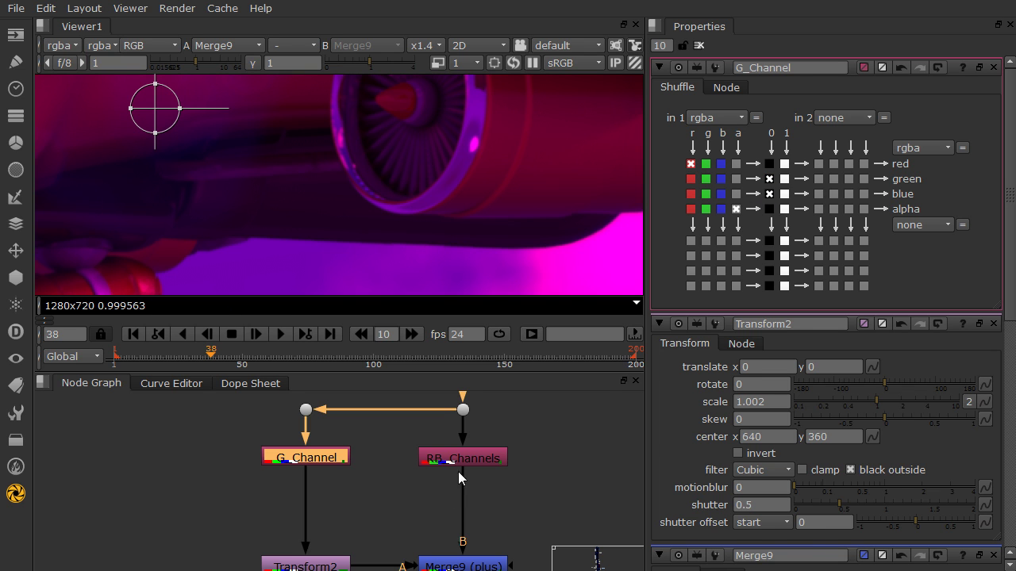
{"action": "double_click", "coordinate": [462, 459]}
{"action": "left_click", "coordinate": [705, 179]}
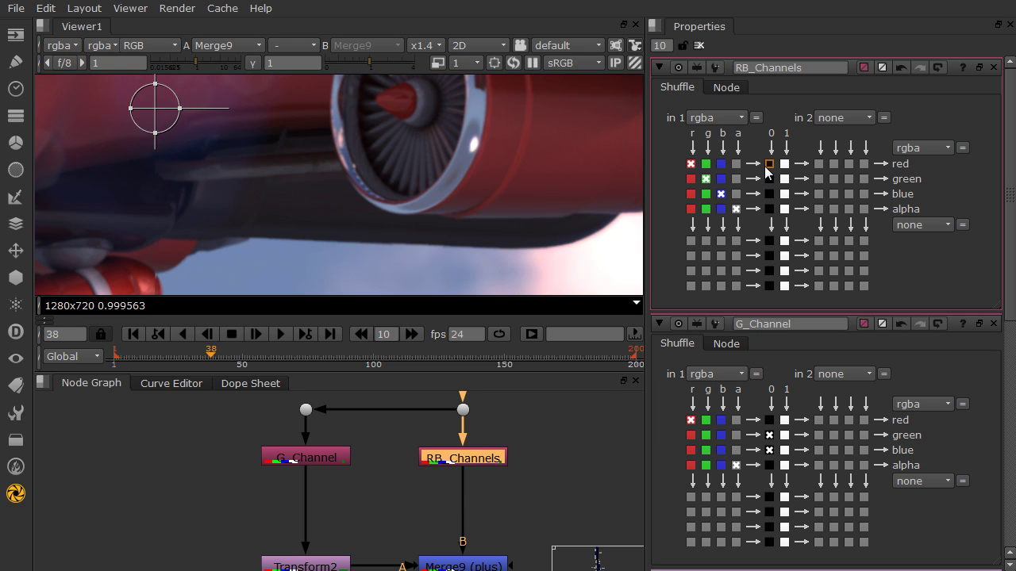
{"action": "left_click", "coordinate": [769, 163]}
{"action": "middle_click_drag", "start_coordinate": [463, 194], "coordinate": [223, 223]}
{"action": "scroll", "coordinate": [411, 216], "scroll_direction": "up", "scroll_amount": 3}
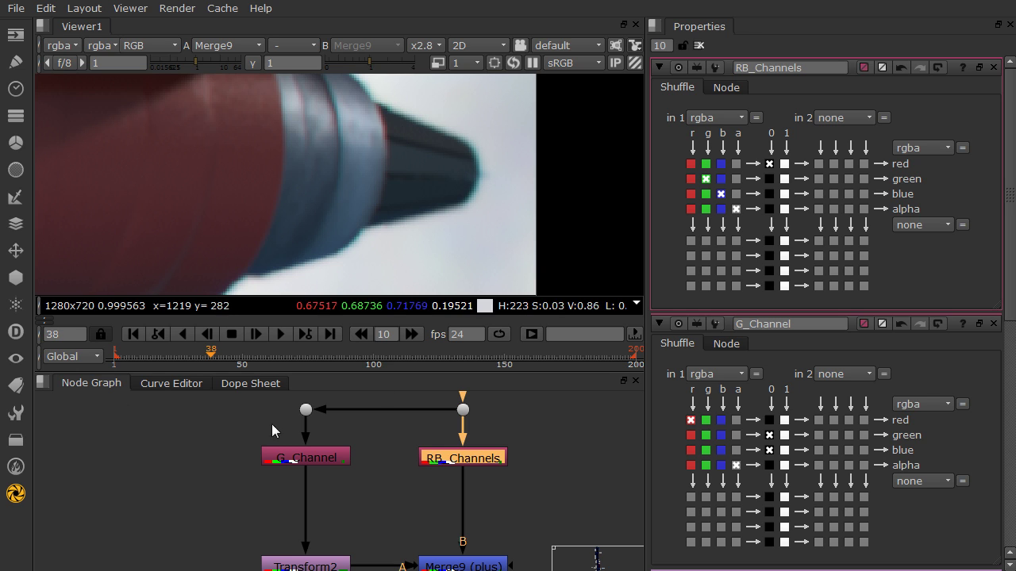
- Rename RB_Channels to GB_Channels and G_Channel to R_Channel
{"action": "left_click_drag", "start_coordinate": [746, 64], "coordinate": [734, 64]}
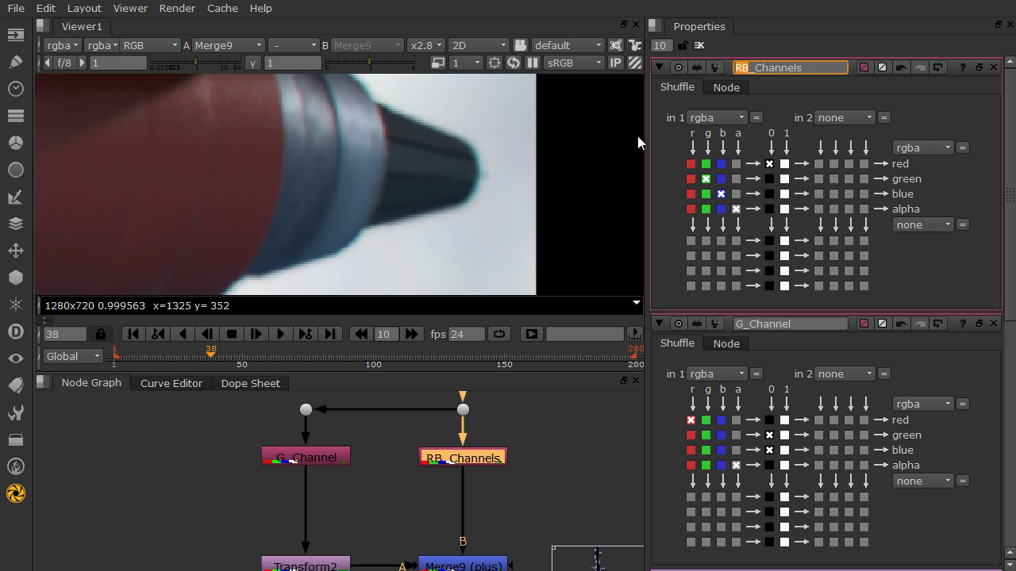
{"action": "type", "text": "GB"}
{"action": "key", "text": "Return"}
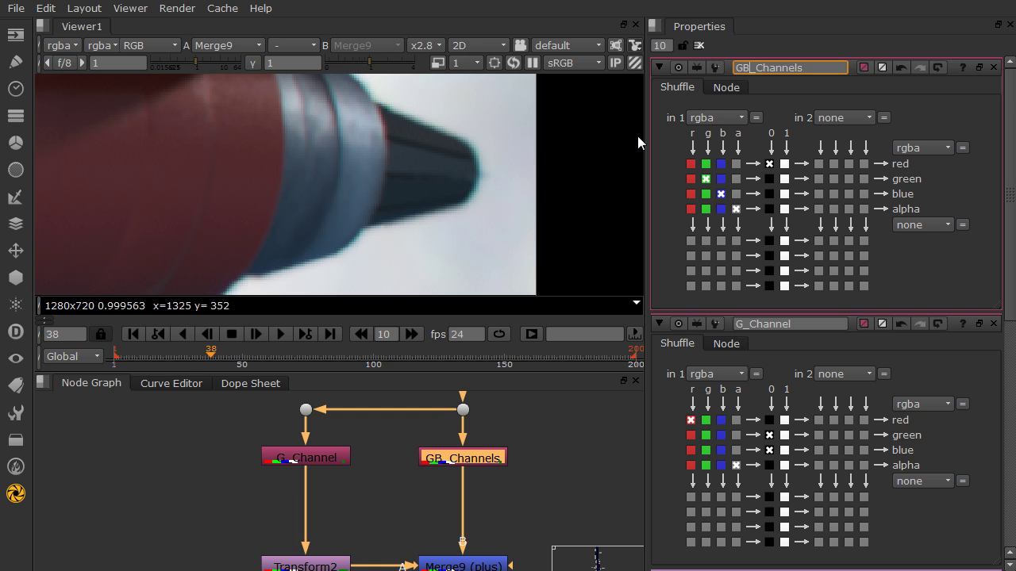
{"action": "double_click", "coordinate": [287, 457]}
{"action": "left_click_drag", "start_coordinate": [741, 67], "coordinate": [734, 67]}
{"action": "type", "text": "R"}
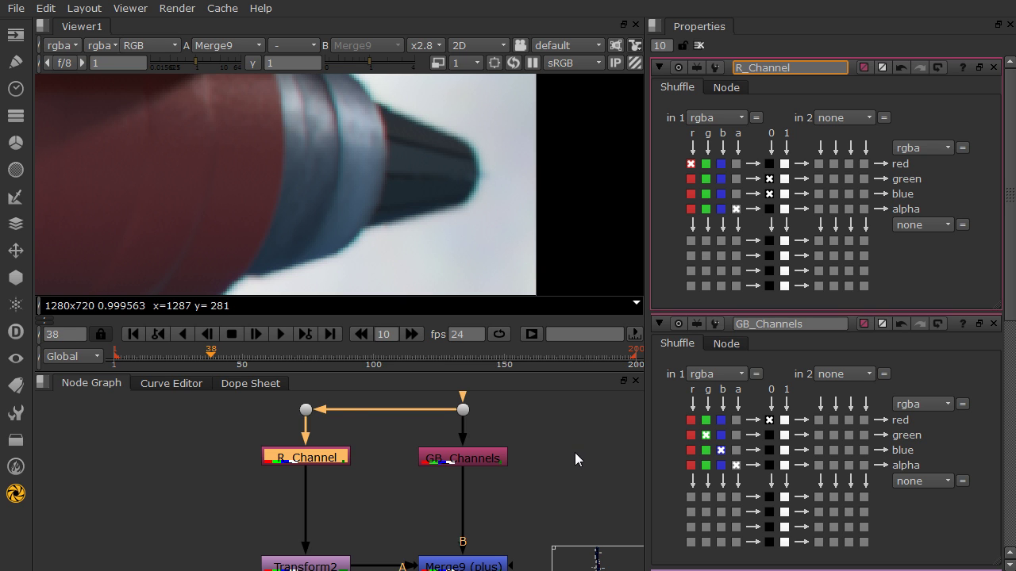
{"action": "scroll", "coordinate": [568, 434], "scroll_direction": "down", "scroll_amount": 3}
{"action": "middle_click_drag", "start_coordinate": [568, 434], "coordinate": [446, 433]}
- Move R_Channel, GB_Channels, Transform2 and Merge9 to the left to free space
{"action": "scroll", "coordinate": [454, 450], "scroll_direction": "up", "scroll_amount": 2}
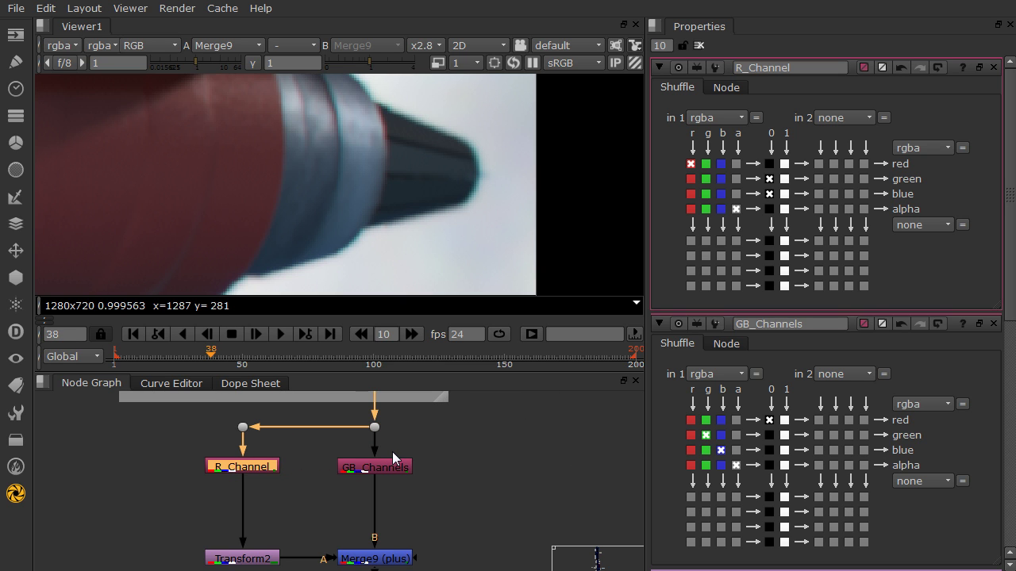
{"action": "middle_click_drag", "start_coordinate": [392, 453], "coordinate": [396, 430]}
{"action": "left_click_drag", "start_coordinate": [405, 375], "coordinate": [404, 368]}
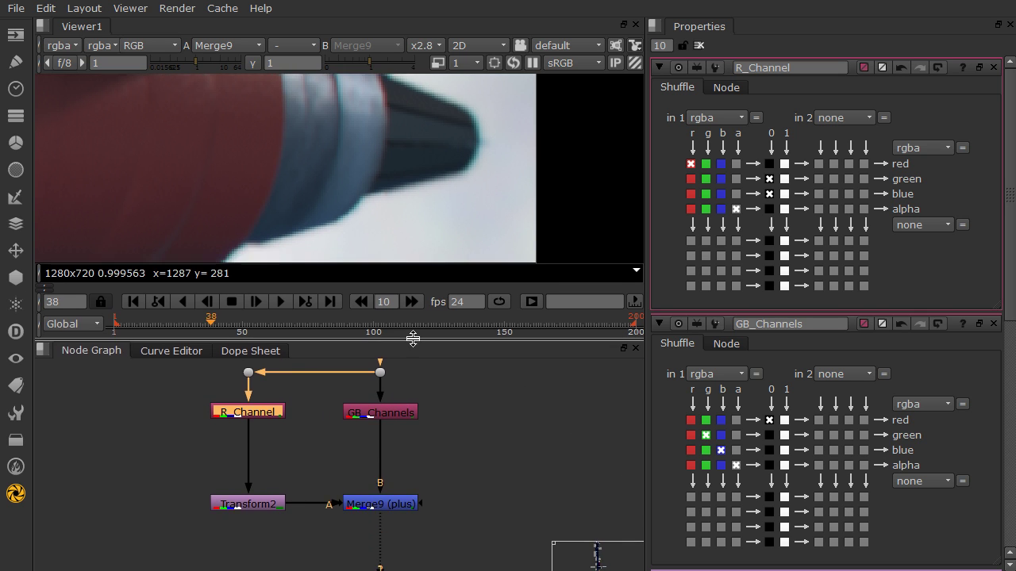
{"action": "middle_click_drag", "start_coordinate": [127, 399], "coordinate": [126, 408]}
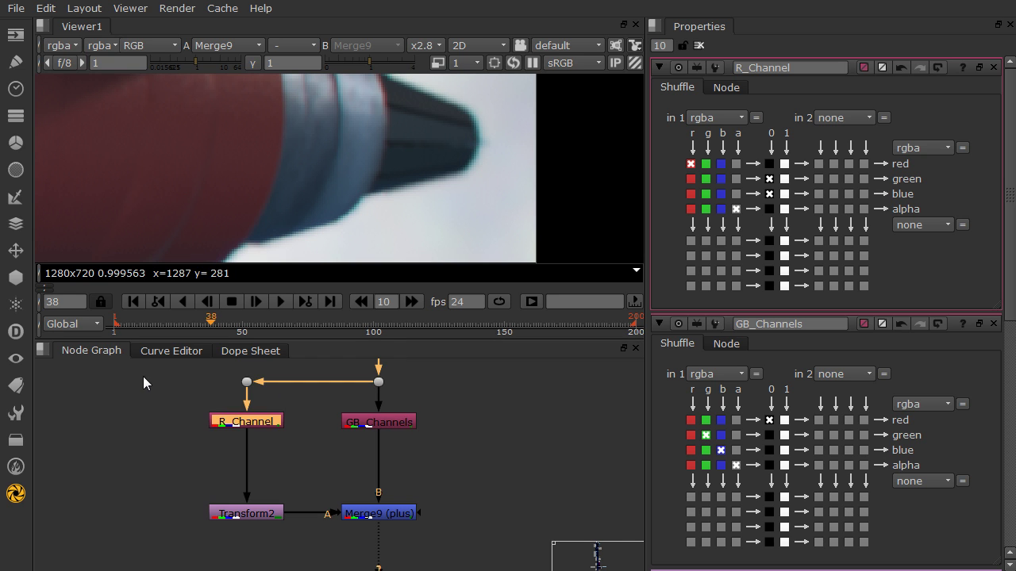
{"action": "left_click_drag", "start_coordinate": [148, 371], "coordinate": [476, 534]}
{"action": "left_click_drag", "start_coordinate": [388, 421], "coordinate": [239, 418]}
{"action": "left_click", "coordinate": [394, 419]}
{"action": "middle_click_drag", "start_coordinate": [394, 419], "coordinate": [365, 454]}
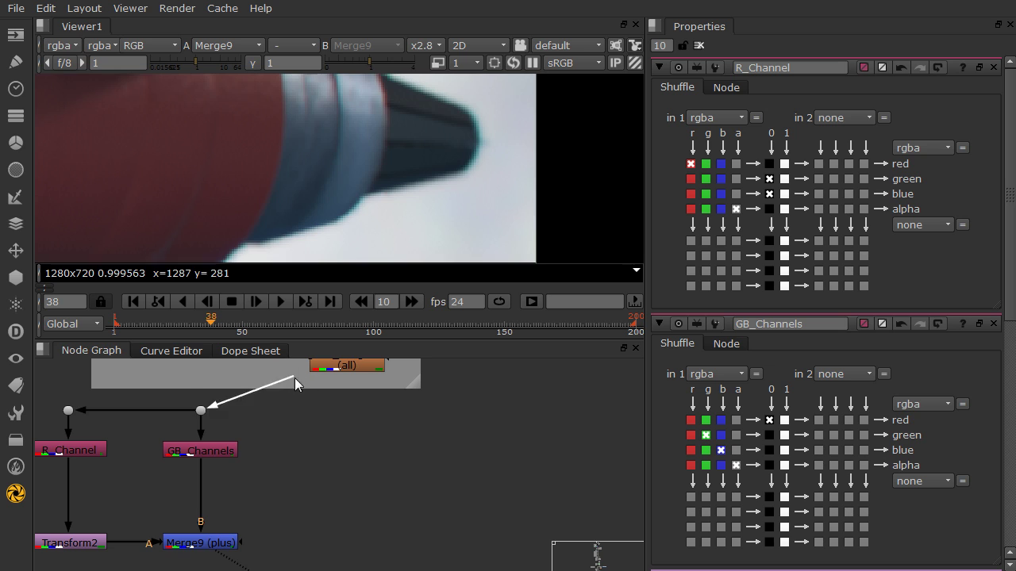
{"action": "middle_click_drag", "start_coordinate": [287, 384], "coordinate": [289, 343]}
- Create GodRays1 under Sagittal_Astigmatism, connect it and view its output
{"action": "key", "text": "Tab"}
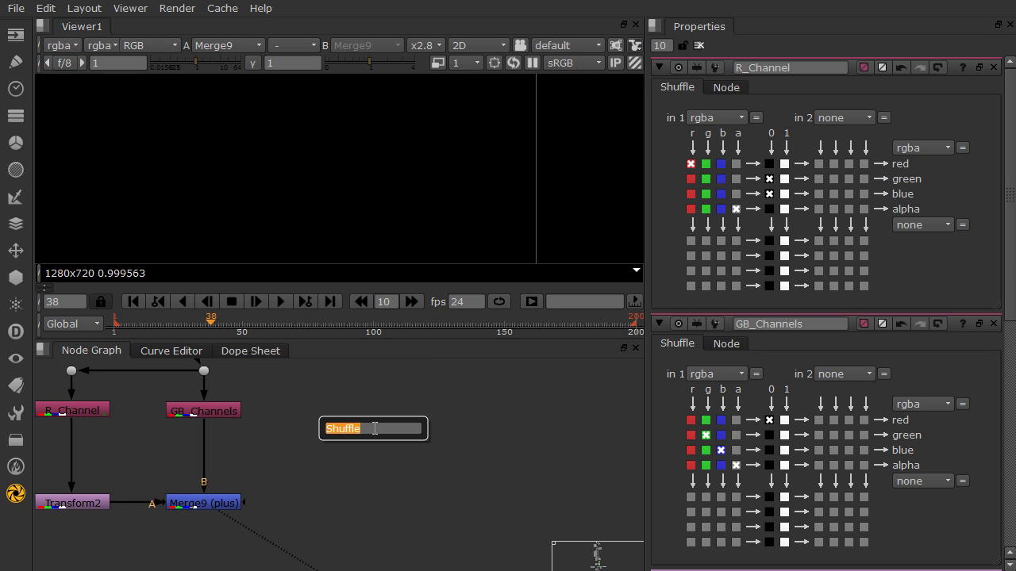
{"action": "type", "text": "god"}
{"action": "key", "text": "Return"}
{"action": "middle_click_drag", "start_coordinate": [373, 426], "coordinate": [346, 508]}
{"action": "left_click_drag", "start_coordinate": [317, 516], "coordinate": [335, 446]}
{"action": "key", "text": "1"}
{"action": "left_click_drag", "start_coordinate": [344, 532], "coordinate": [334, 530]}
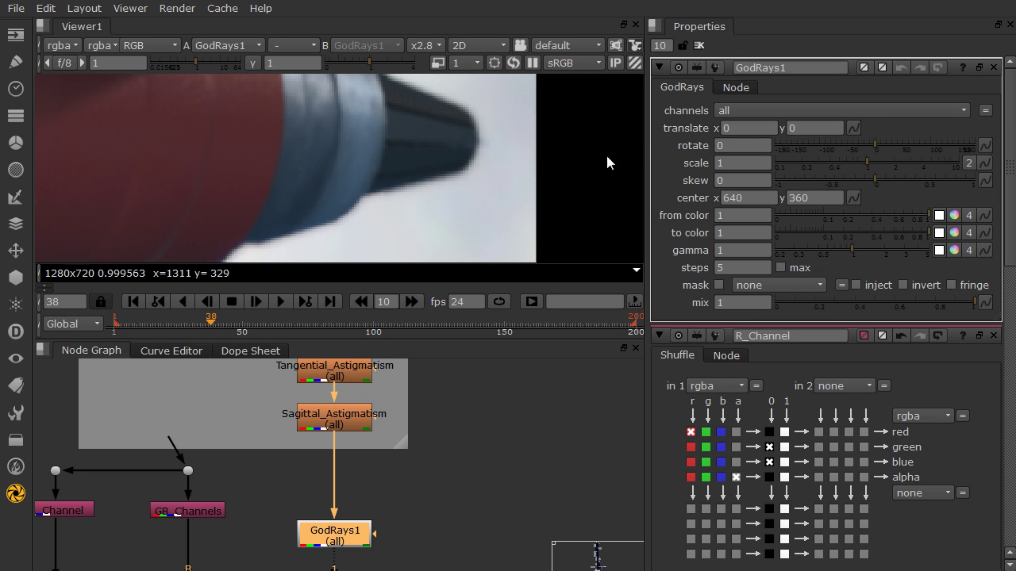
- Limit GodRays1 to rgb with red and blue unticked, leaving only green
{"action": "left_click", "coordinate": [852, 113]}
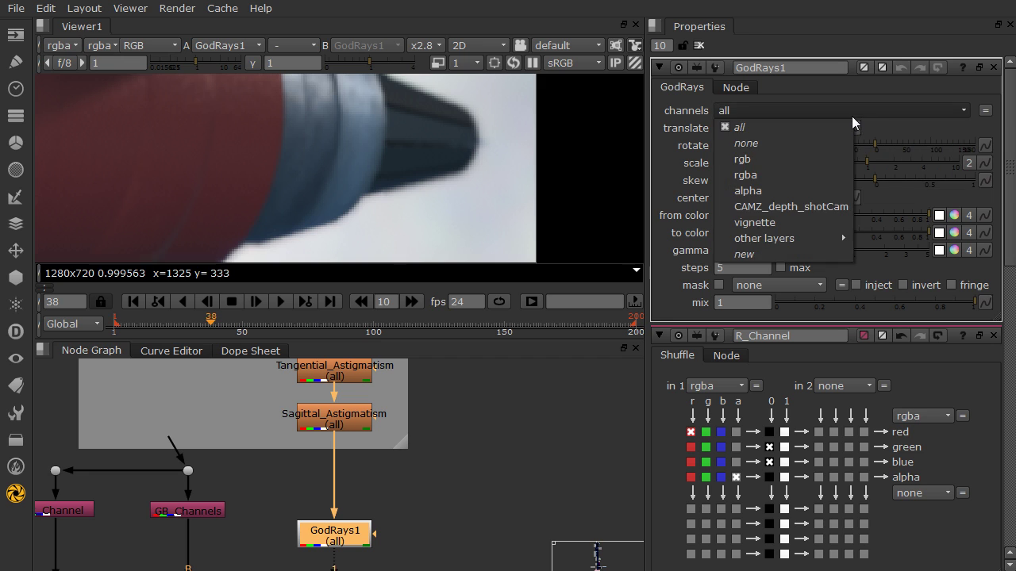
{"action": "left_click", "coordinate": [821, 158]}
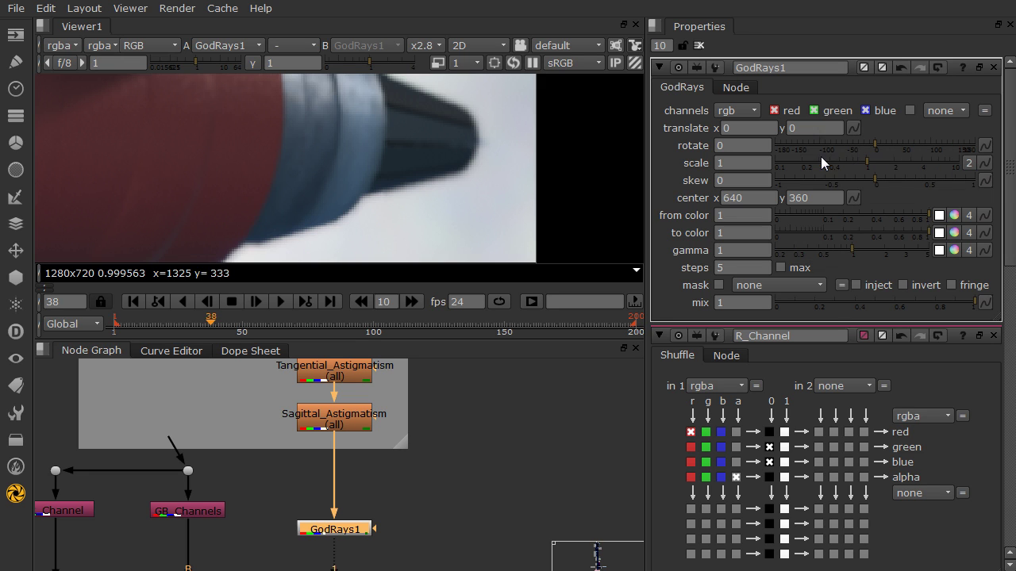
{"action": "left_click", "coordinate": [785, 112]}
{"action": "left_click", "coordinate": [887, 111]}
- Enter a GodRays1 scale of 1.001
{"action": "left_click", "coordinate": [753, 163]}
{"action": "type", "text": ".1"}
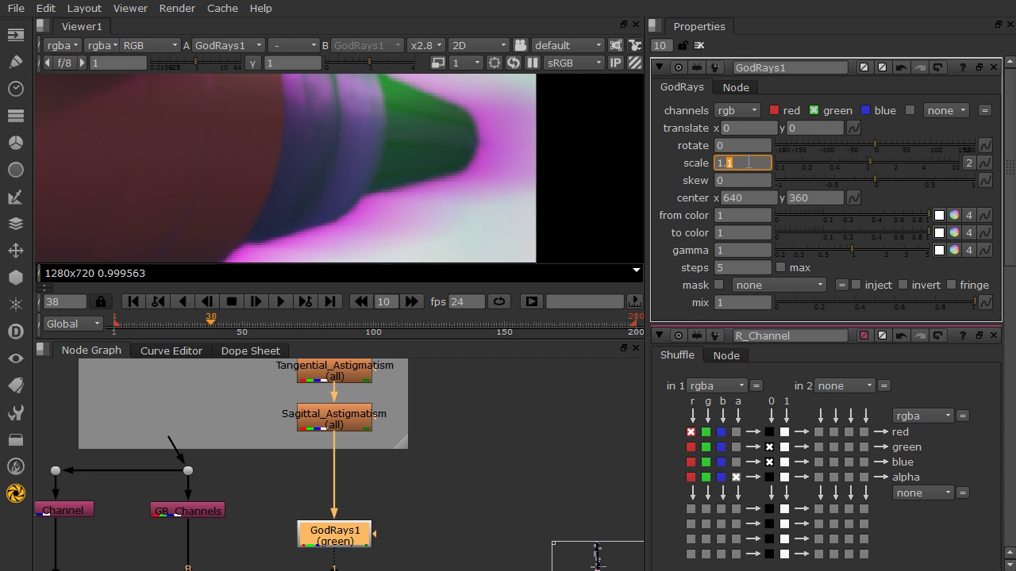
{"action": "type", "text": "0"}
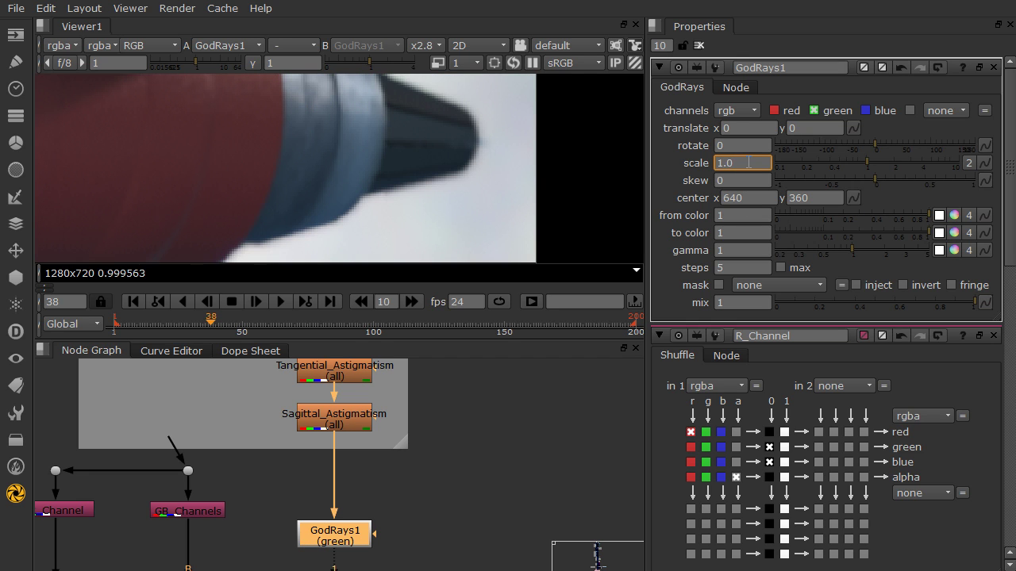
{"action": "type", "text": "1.001"}
{"action": "key", "text": "Return"}
- Fine-tune the GodRays1 scale up to 1.004 while inspecting the green fringe on the ship
{"action": "left_click", "coordinate": [749, 162]}
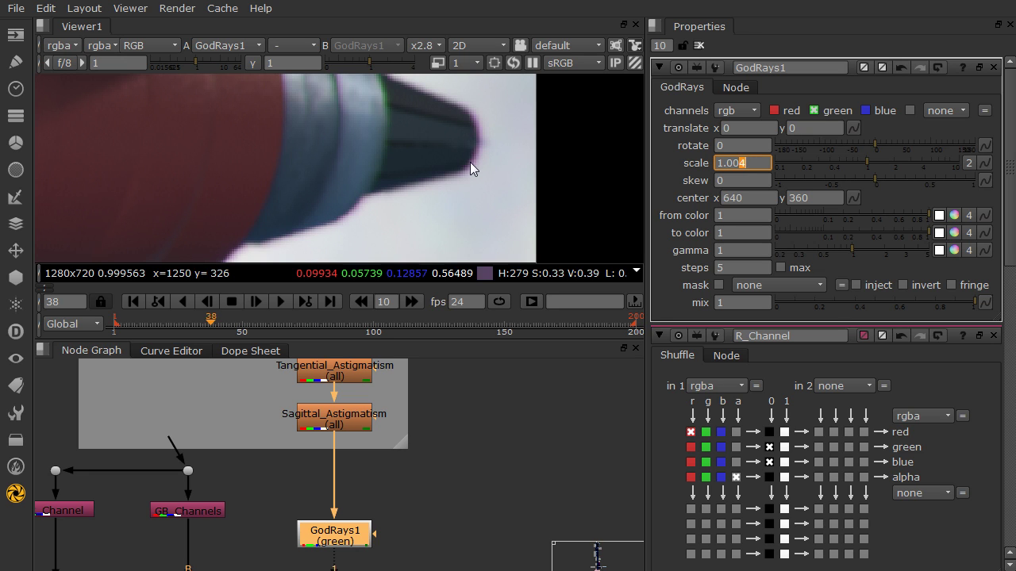
{"action": "scroll", "coordinate": [469, 162], "scroll_direction": "up", "scroll_amount": 2}
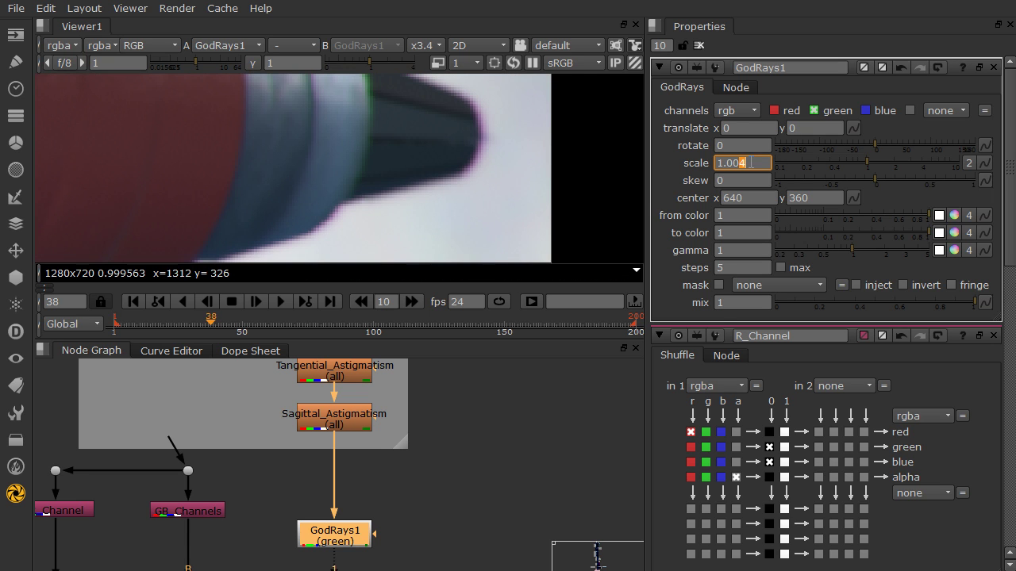
{"action": "key", "text": "Down"}
{"action": "scroll", "coordinate": [371, 159], "scroll_direction": "down", "scroll_amount": 5}
{"action": "scroll", "coordinate": [421, 164], "scroll_direction": "up", "scroll_amount": 5}
{"action": "scroll", "coordinate": [387, 174], "scroll_direction": "up", "scroll_amount": 5}
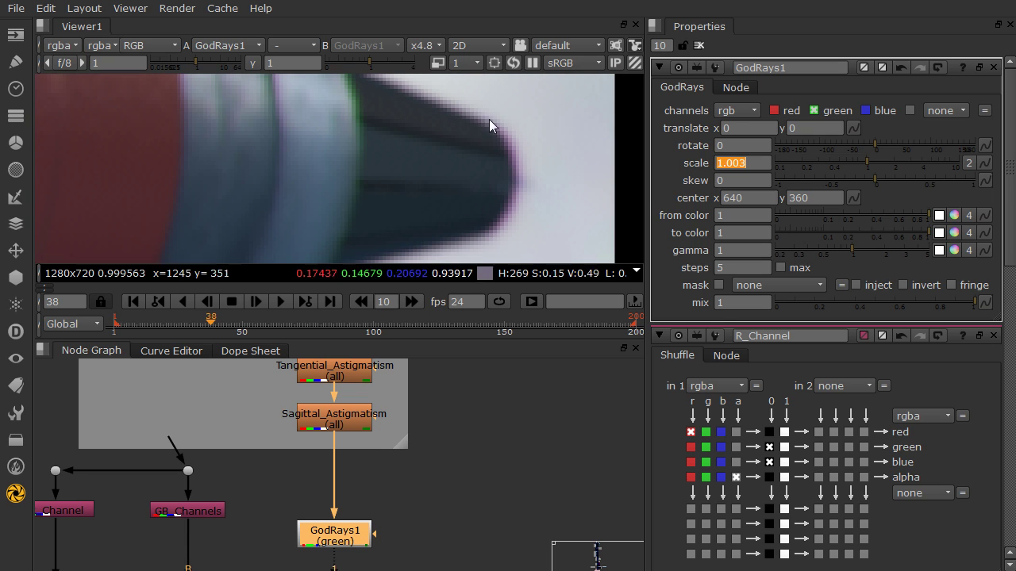
{"action": "scroll", "coordinate": [475, 212], "scroll_direction": "down", "scroll_amount": 10}
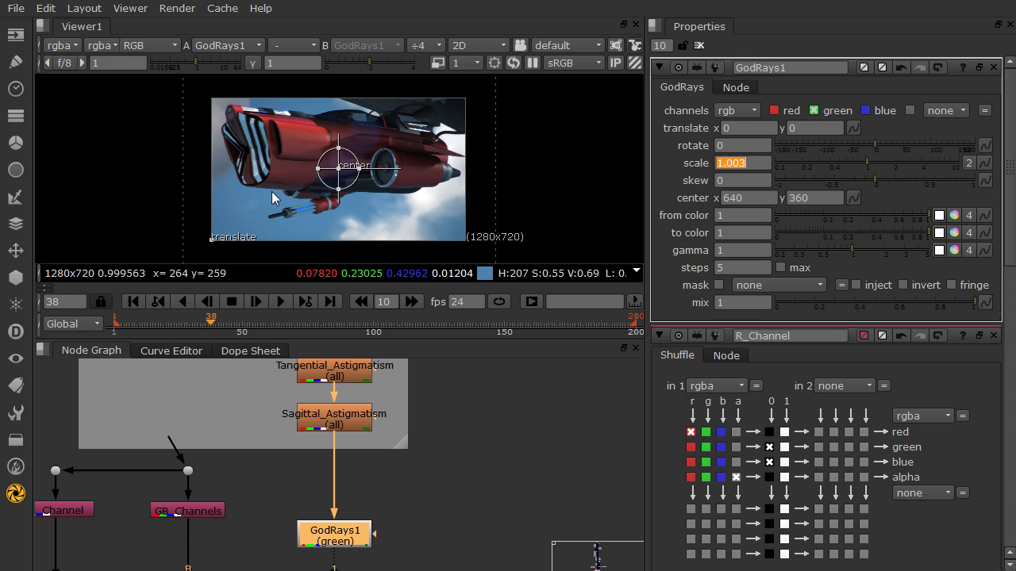
{"action": "scroll", "coordinate": [338, 171], "scroll_direction": "up", "scroll_amount": 8}
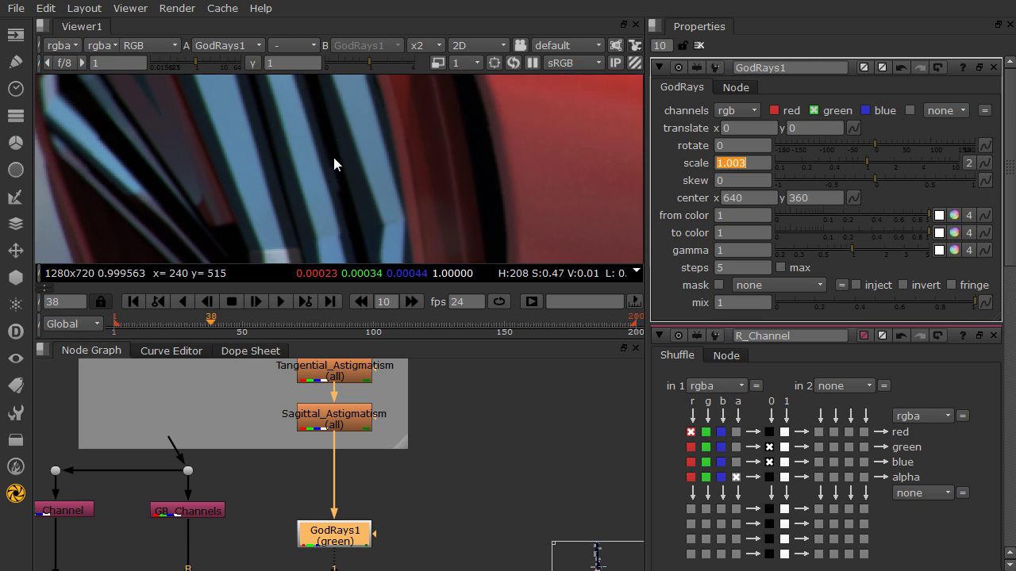
{"action": "scroll", "coordinate": [280, 220], "scroll_direction": "up", "scroll_amount": 3}
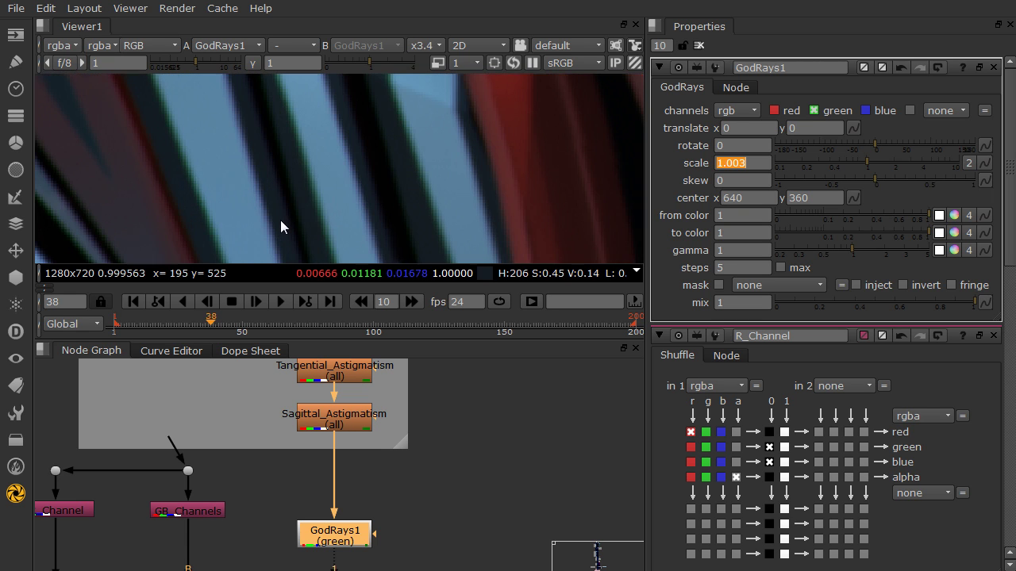
{"action": "left_click", "coordinate": [741, 162]}
{"action": "scroll", "coordinate": [334, 169], "scroll_direction": "down", "scroll_amount": 5}
{"action": "scroll", "coordinate": [271, 175], "scroll_direction": "up", "scroll_amount": 2}
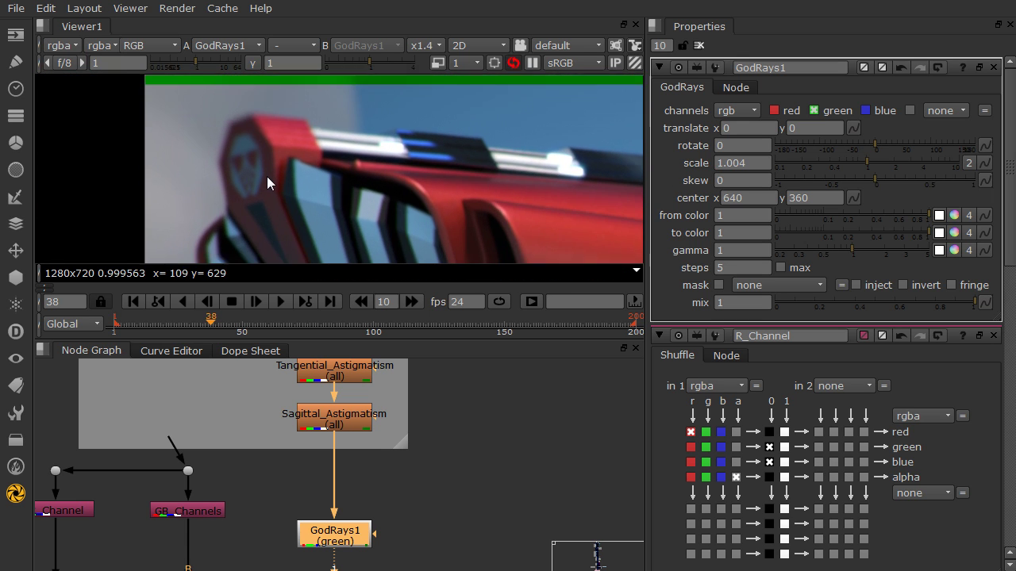
{"action": "scroll", "coordinate": [352, 200], "scroll_direction": "up", "scroll_amount": 3}
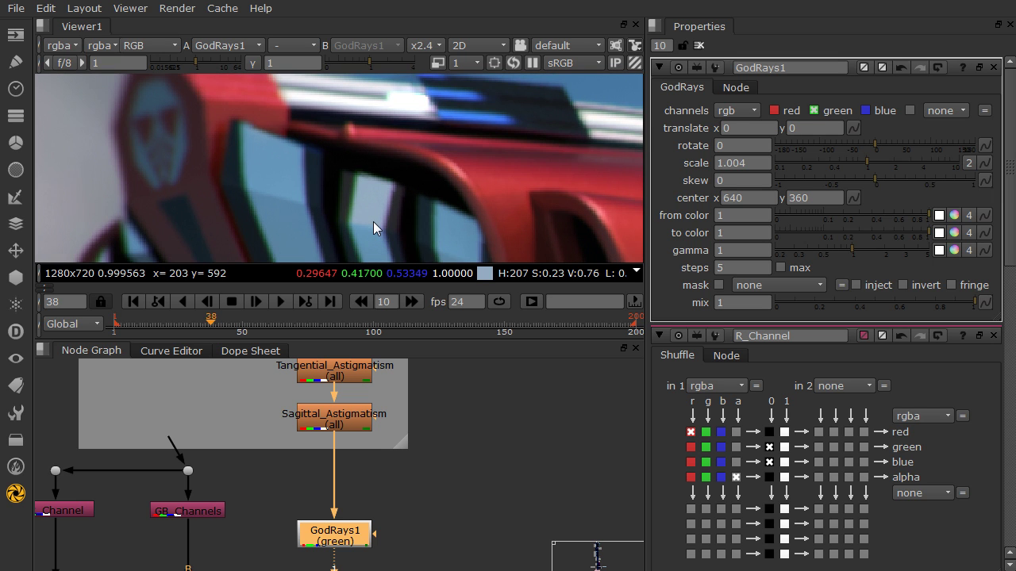
{"action": "scroll", "coordinate": [371, 222], "scroll_direction": "up", "scroll_amount": 2}
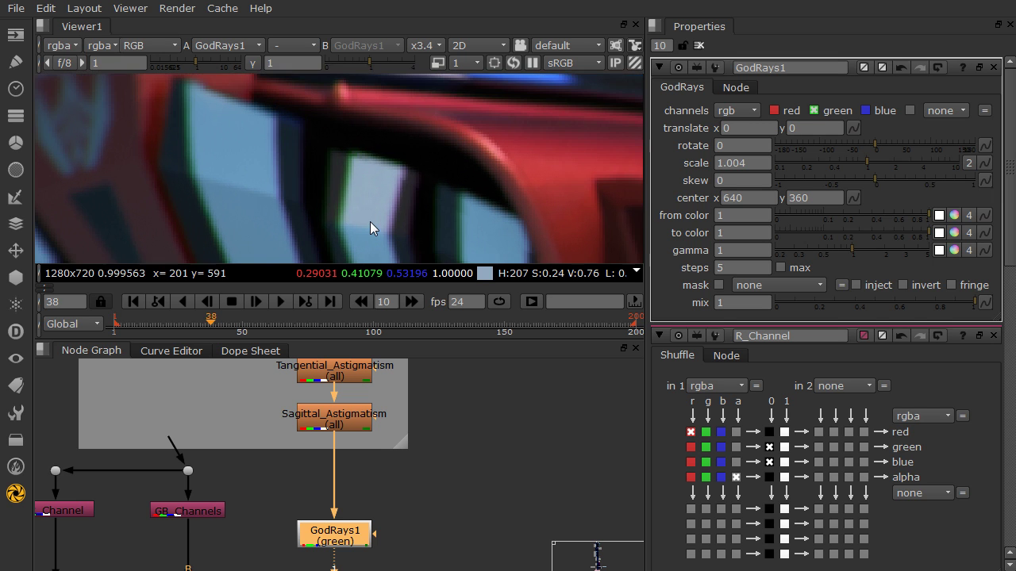
{"action": "scroll", "coordinate": [368, 222], "scroll_direction": "down", "scroll_amount": 3}
{"action": "middle_click_drag", "start_coordinate": [367, 221], "coordinate": [313, 202]}
{"action": "scroll", "coordinate": [334, 207], "scroll_direction": "up", "scroll_amount": 1}
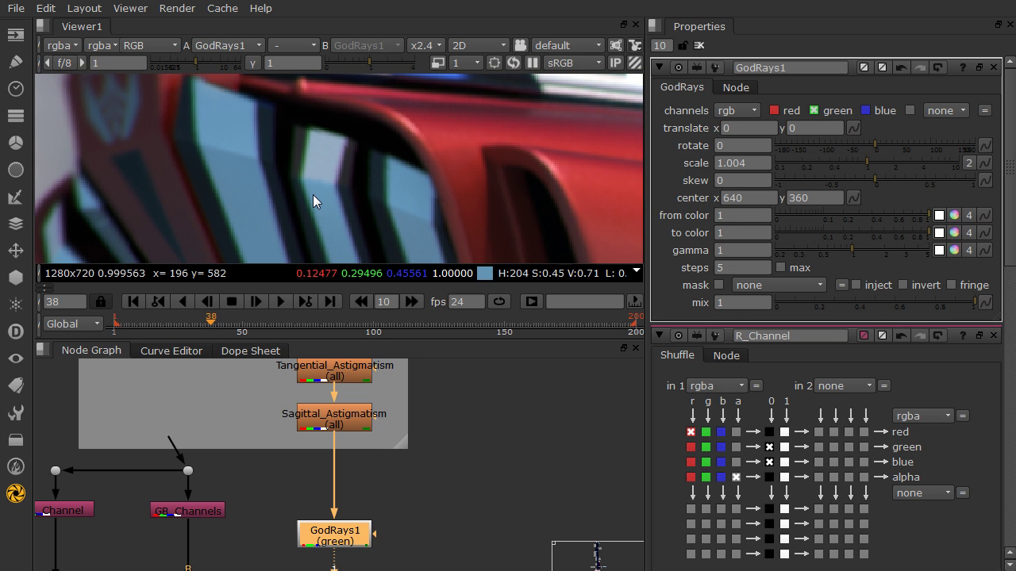
- Switch GodRays1 to the red channel only and move it up in the node graph
{"action": "left_click", "coordinate": [773, 111]}
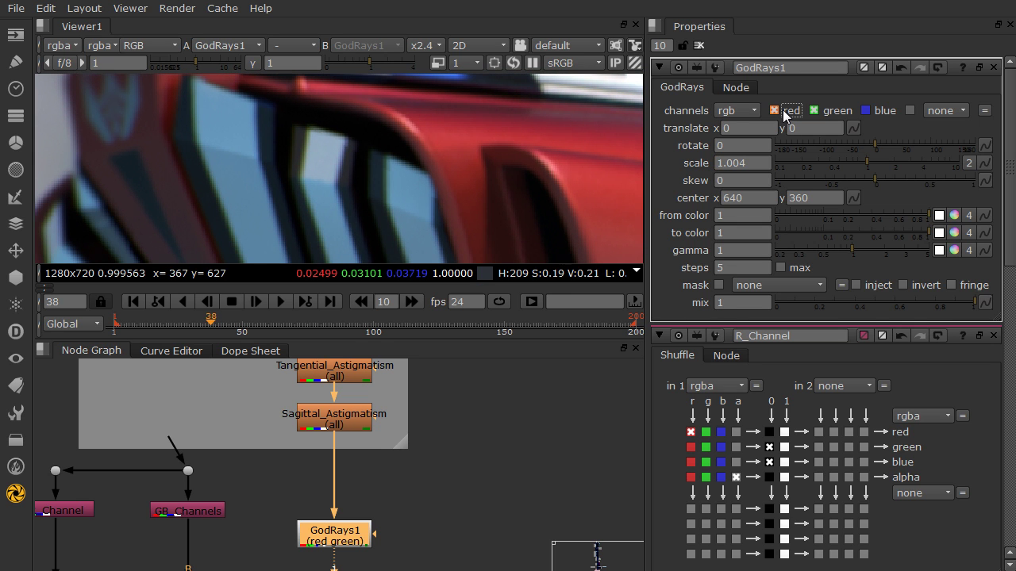
{"action": "left_click", "coordinate": [833, 110]}
{"action": "scroll", "coordinate": [333, 161], "scroll_direction": "up", "scroll_amount": 3}
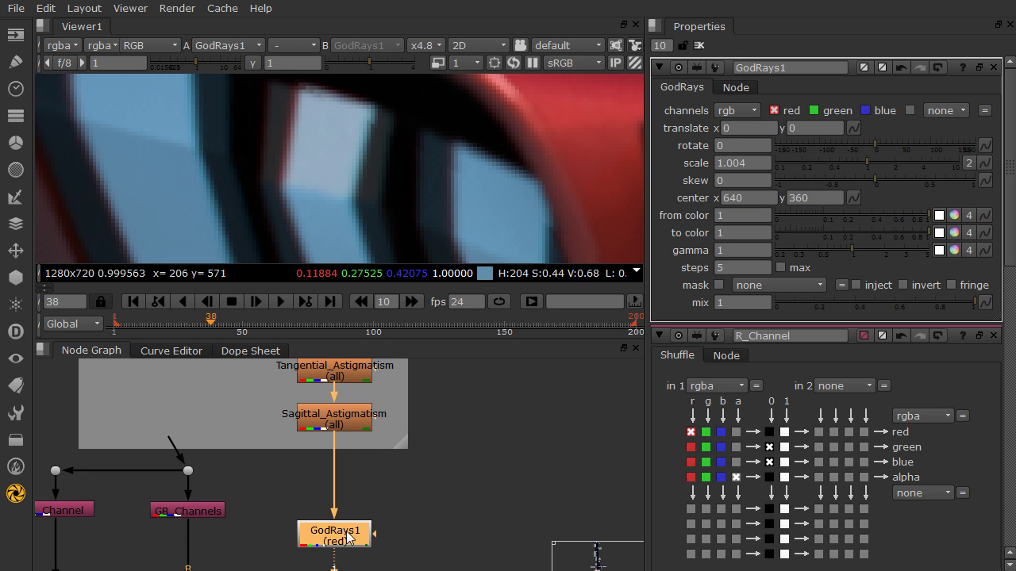
{"action": "left_click_drag", "start_coordinate": [352, 540], "coordinate": [352, 499]}
- Add a second GodRays node limited to the blue channel, with red and green unticked
{"action": "type", "text": "nGodRays"}
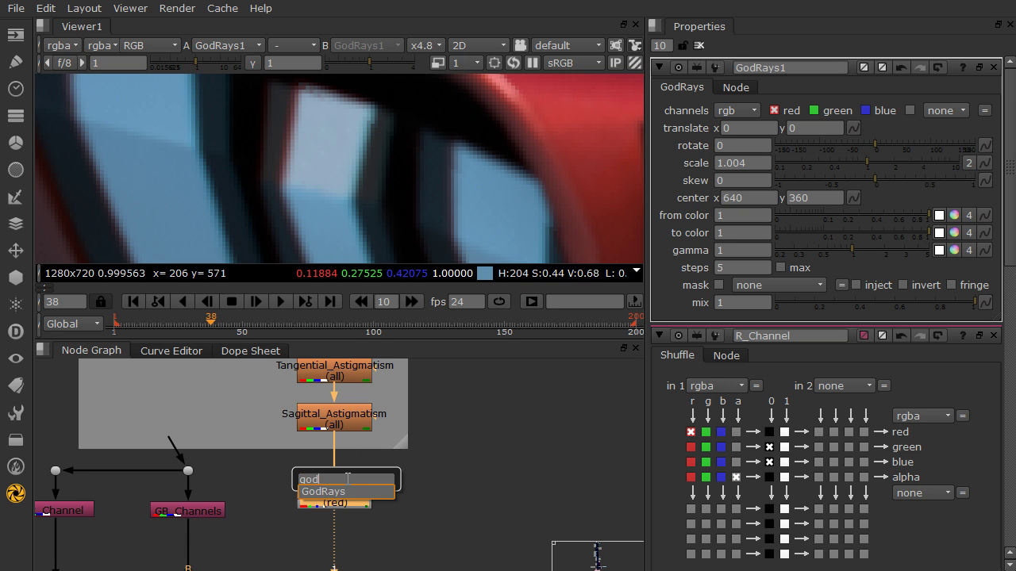
{"action": "key", "text": "Return"}
{"action": "left_click", "coordinate": [762, 106]}
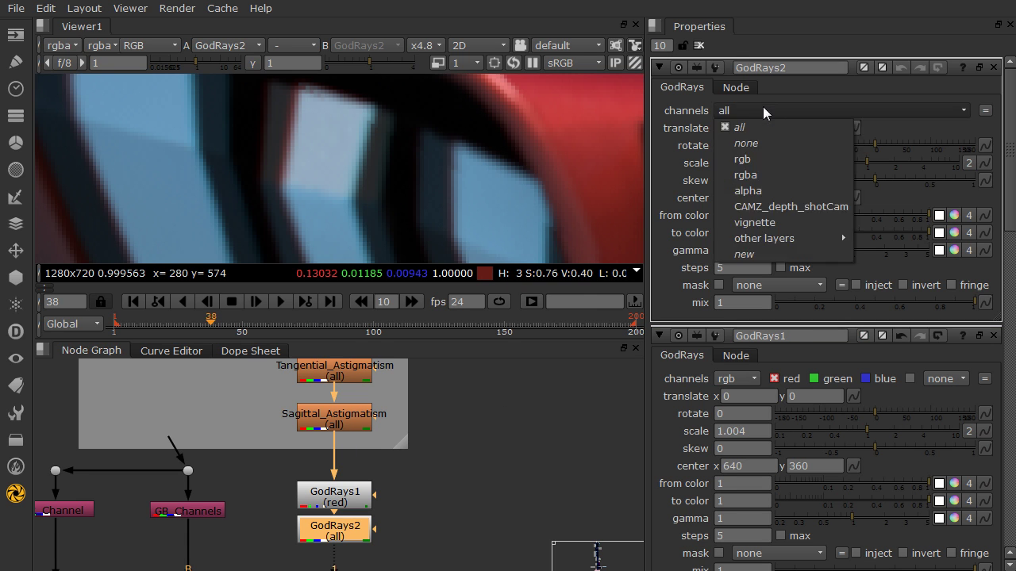
{"action": "left_click", "coordinate": [789, 159]}
{"action": "left_click", "coordinate": [775, 110]}
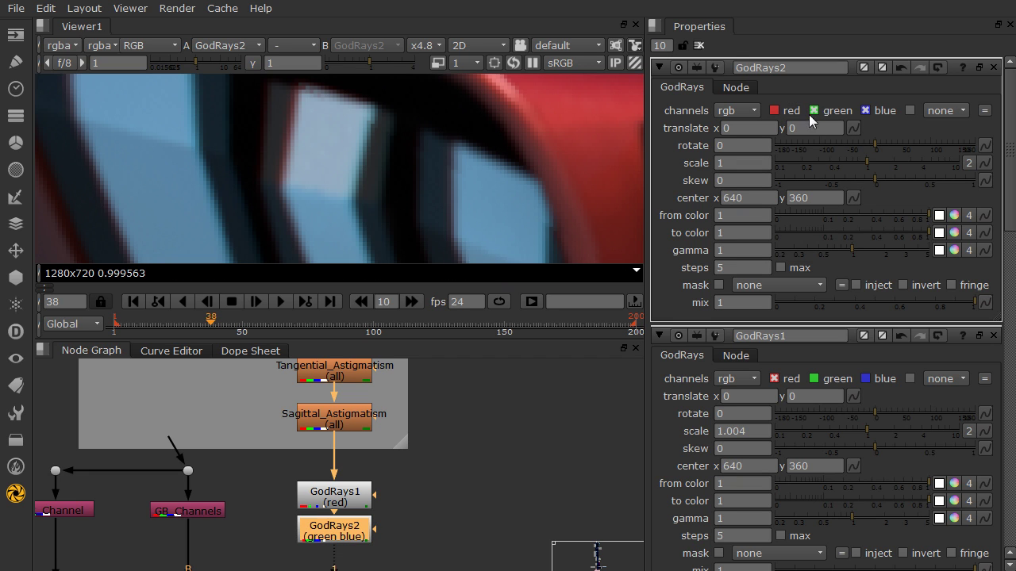
{"action": "left_click", "coordinate": [823, 112]}
- Try GodRays2 scale values of 1.0 and 0.999, then adjust toward 0.996
{"action": "double_click", "coordinate": [737, 163]}
{"action": "type", "text": ".91.0"}
{"action": "key", "text": "Return"}
{"action": "double_click", "coordinate": [738, 162]}
{"action": "type", "text": ".999"}
{"action": "key", "text": "Return"}
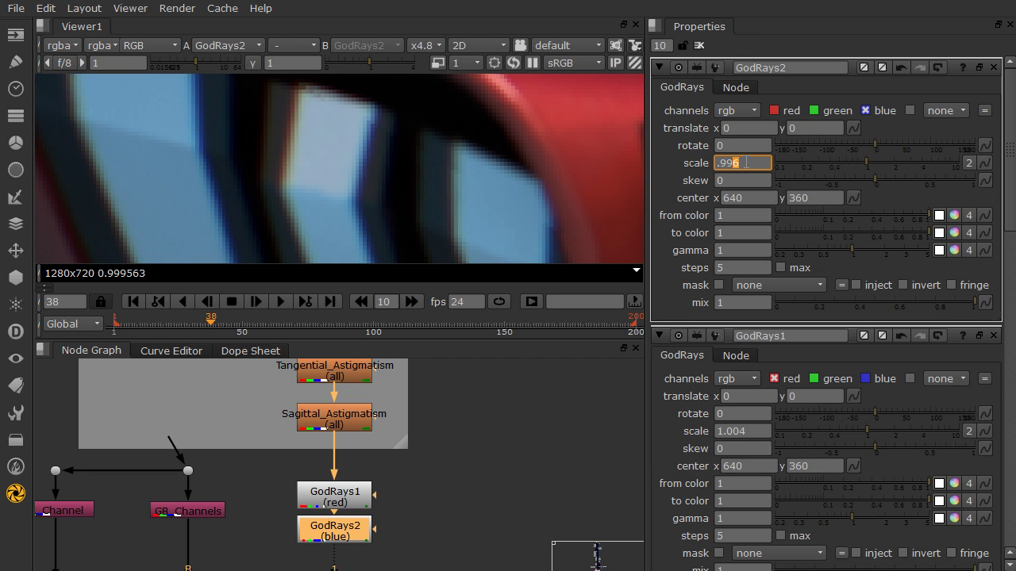
{"action": "scroll", "coordinate": [312, 161], "scroll_direction": "up", "scroll_amount": 3}
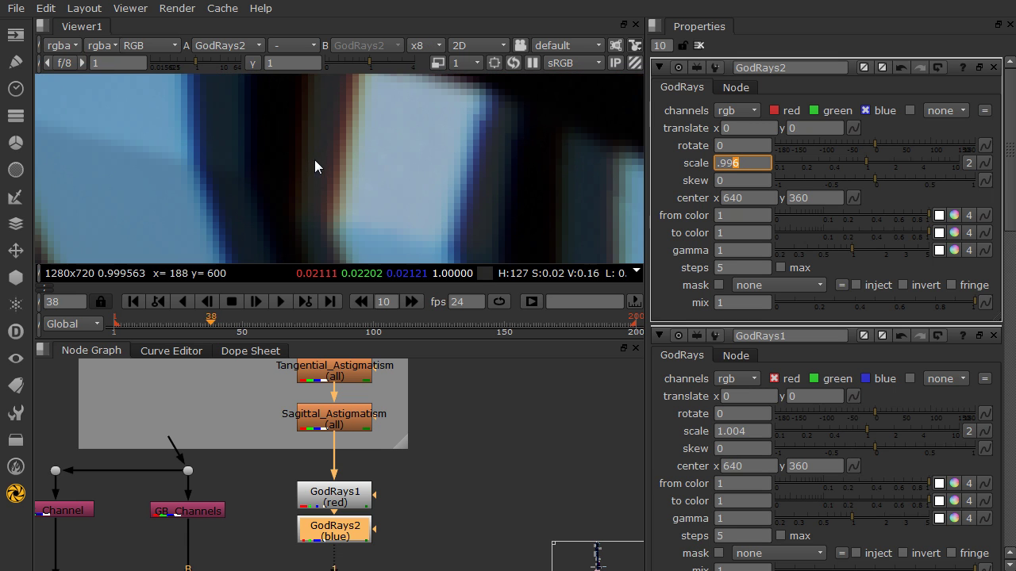
{"action": "scroll", "coordinate": [405, 202], "scroll_direction": "down", "scroll_amount": 2}
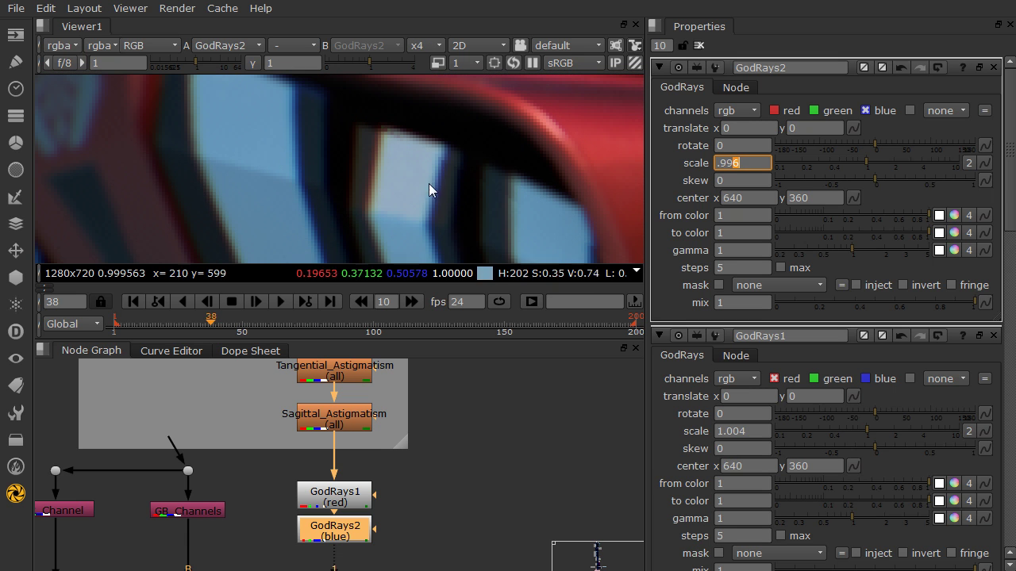
{"action": "scroll", "coordinate": [452, 181], "scroll_direction": "up", "scroll_amount": 3}
{"action": "key", "text": "f"}
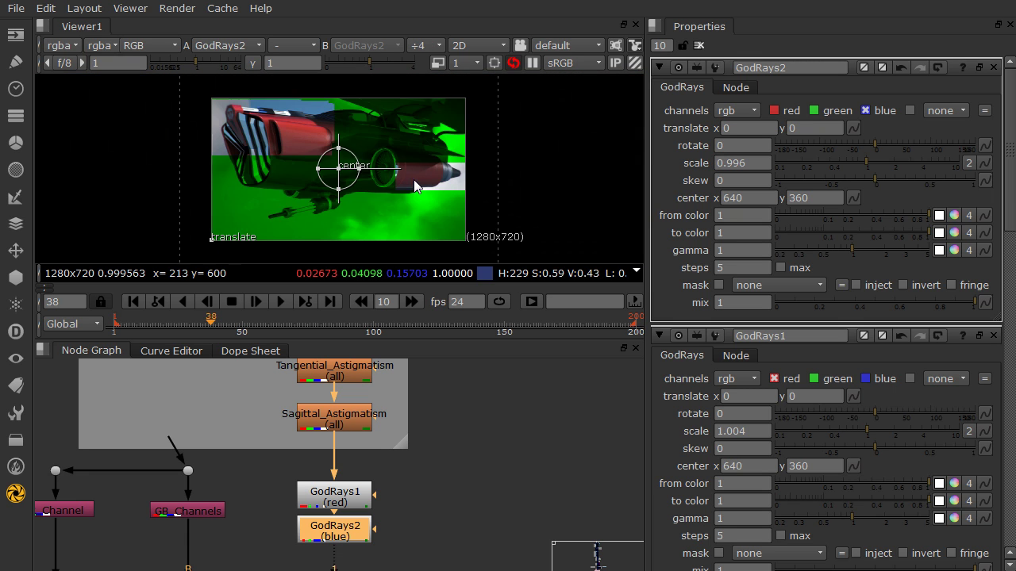
{"action": "scroll", "coordinate": [457, 187], "scroll_direction": "up", "scroll_amount": 8}
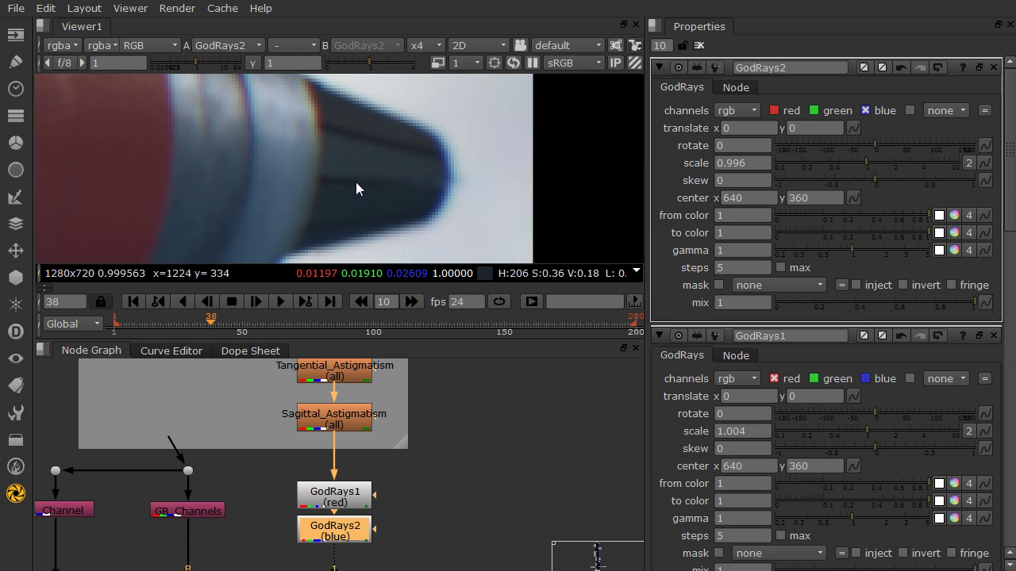
{"action": "scroll", "coordinate": [355, 182], "scroll_direction": "down", "scroll_amount": 4}
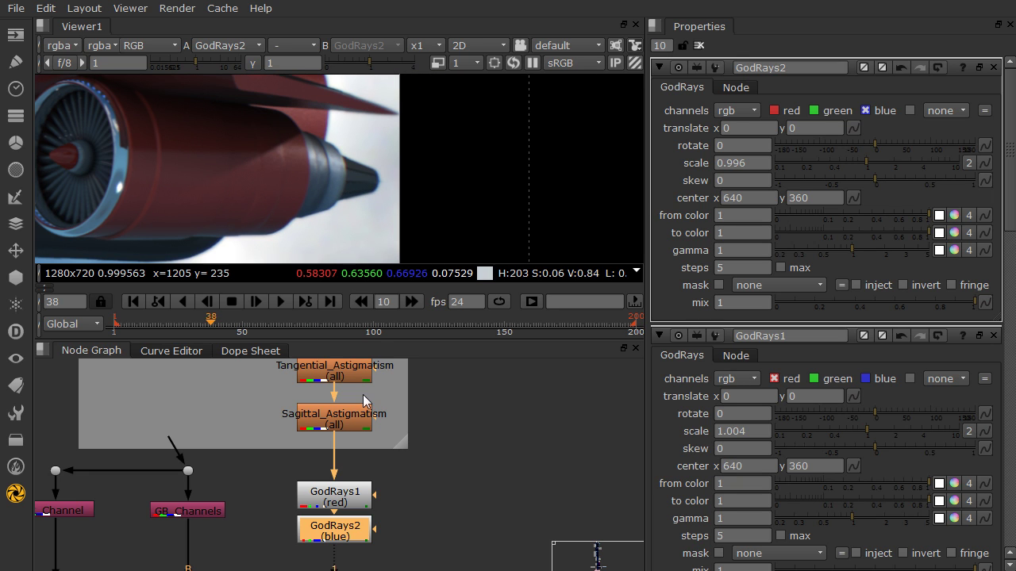
- Place GodRays2 below GodRays1 and nudge its scale to settle near 0.998
{"action": "middle_click_drag", "start_coordinate": [346, 406], "coordinate": [372, 363]}
{"action": "left_click_drag", "start_coordinate": [360, 487], "coordinate": [370, 511]}
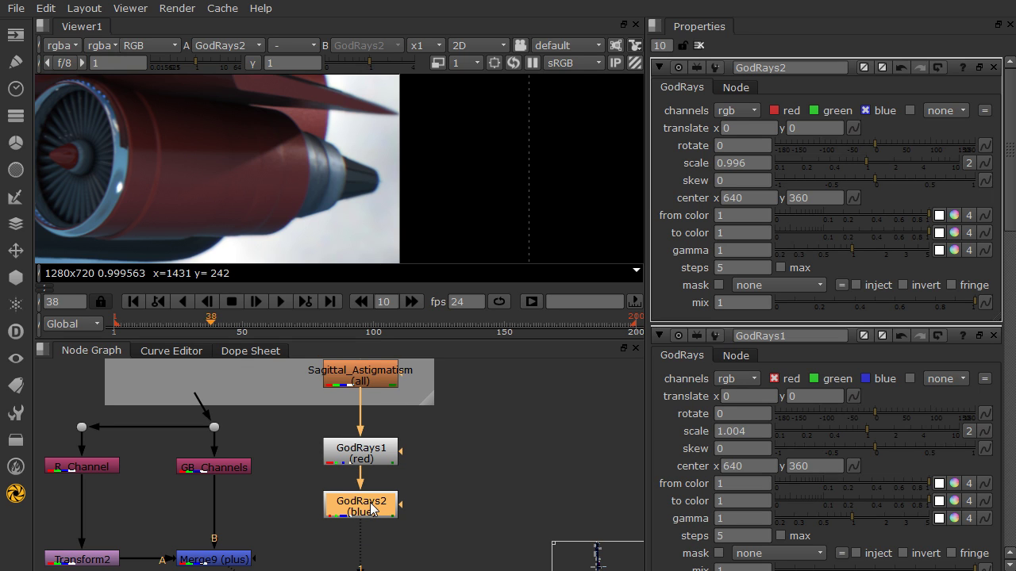
{"action": "left_click", "coordinate": [739, 163]}
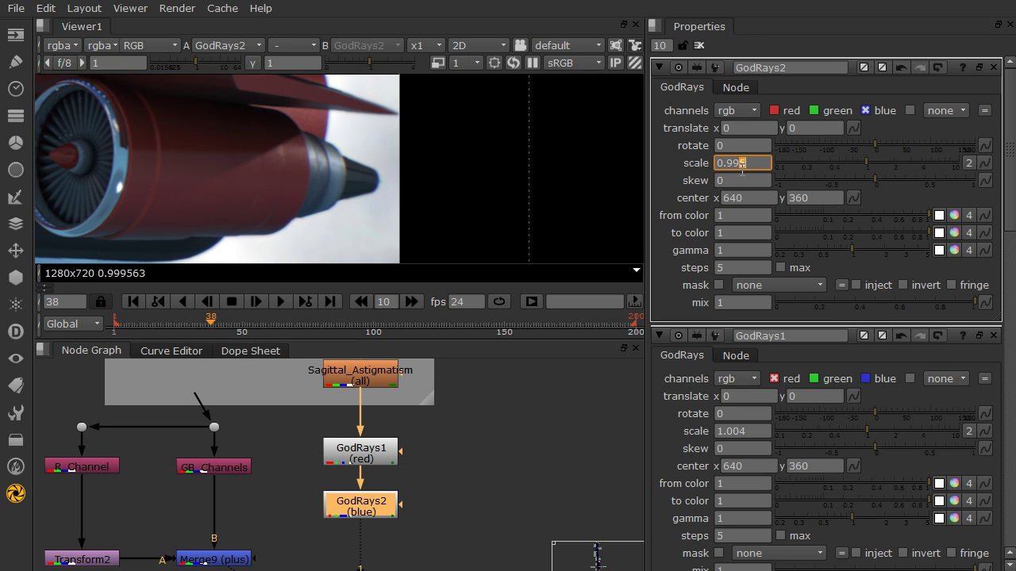
{"action": "key", "text": "Down"}
{"action": "key", "text": "Down"}
{"action": "scroll", "coordinate": [341, 201], "scroll_direction": "up", "scroll_amount": 5}
{"action": "key", "text": "Up"}
{"action": "key", "text": "Up"}
{"action": "key", "text": "Up"}
{"action": "key", "text": "Up"}
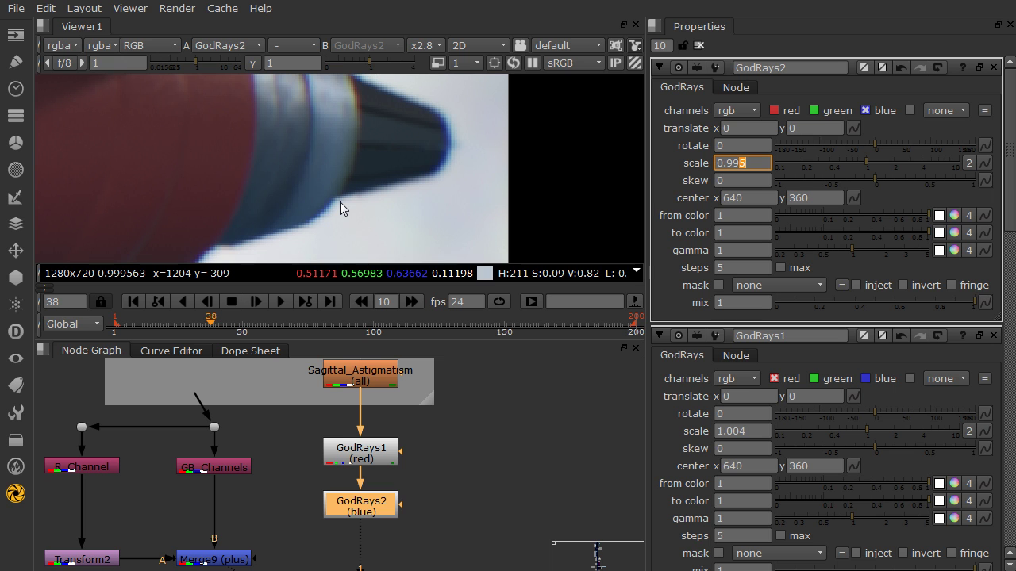
{"action": "scroll", "coordinate": [339, 202], "scroll_direction": "down", "scroll_amount": 3}
{"action": "key", "text": "Down"}
{"action": "key", "text": "Down"}
{"action": "key", "text": "space"}
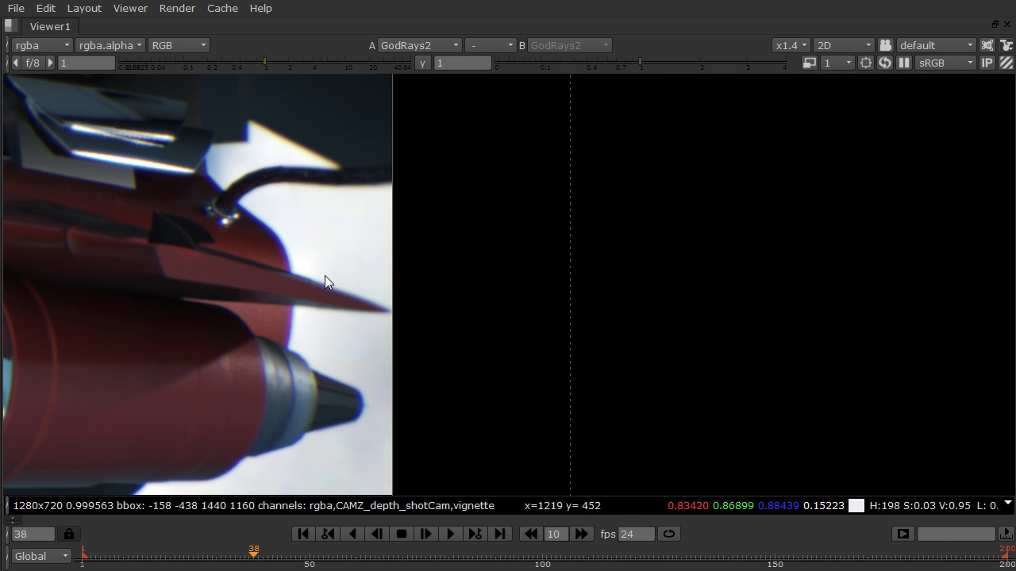
{"action": "key", "text": "space"}
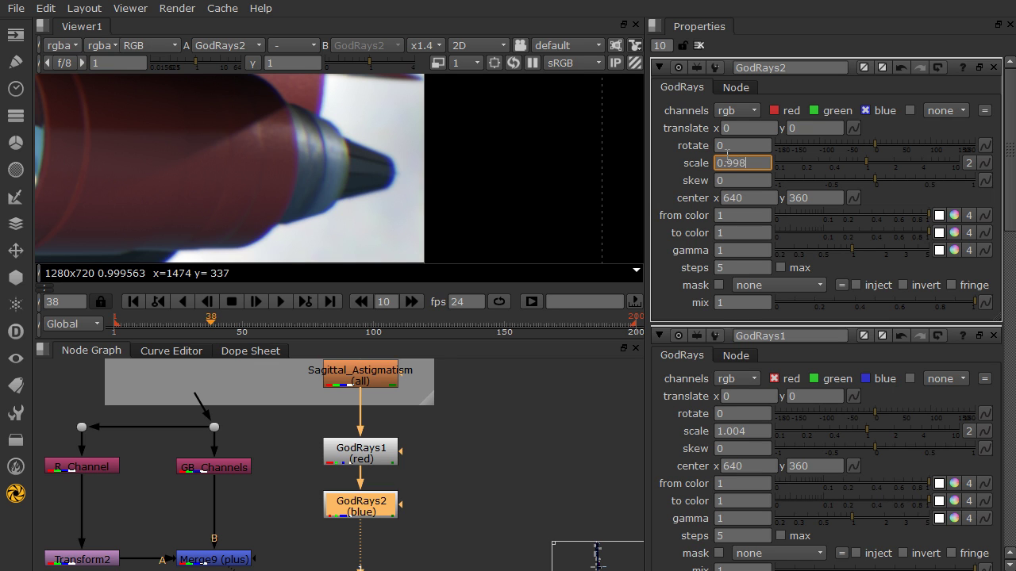
{"action": "left_click", "coordinate": [442, 499]}
{"action": "middle_click_drag", "start_coordinate": [442, 499], "coordinate": [565, 418]}
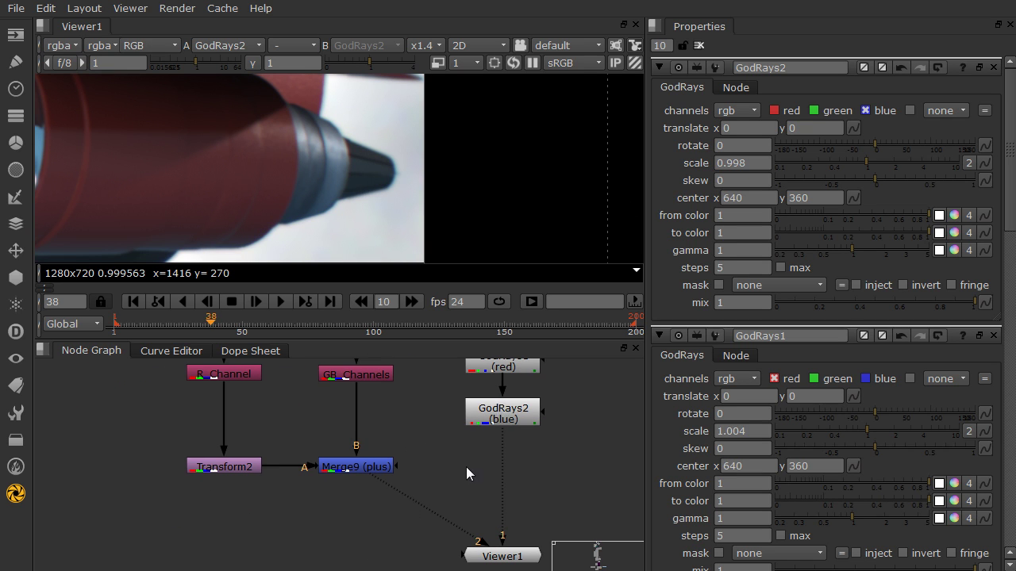
{"action": "middle_click_drag", "start_coordinate": [455, 485], "coordinate": [411, 522]}
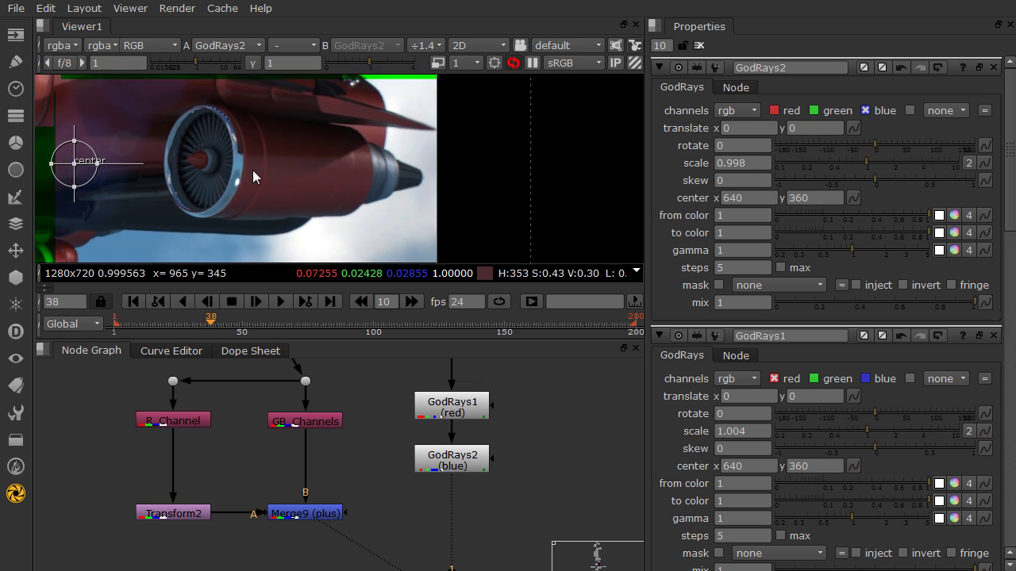
{"action": "scroll", "coordinate": [433, 244], "scroll_direction": "down", "scroll_amount": 3}
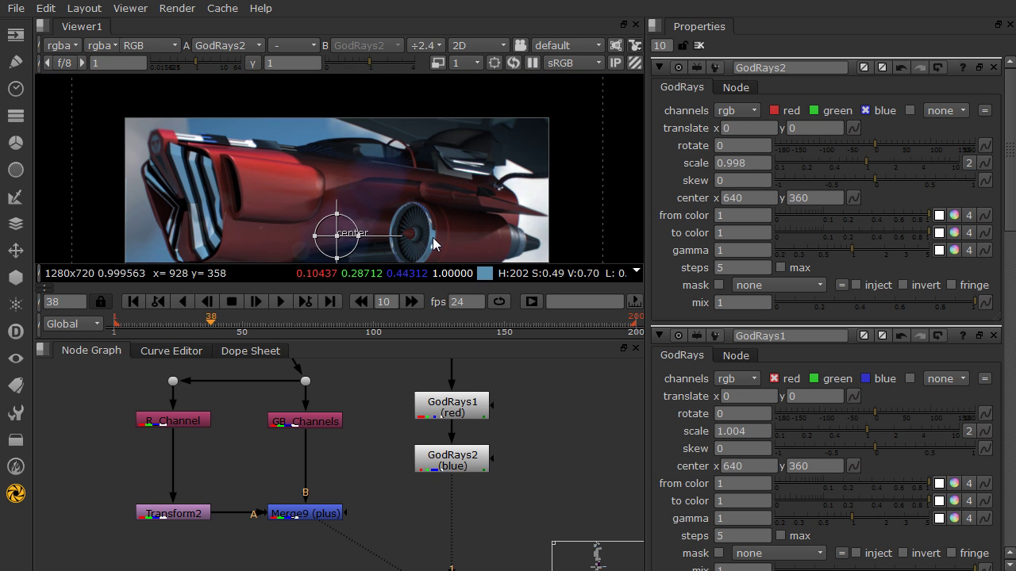
{"action": "scroll", "coordinate": [433, 245], "scroll_direction": "up", "scroll_amount": 2}
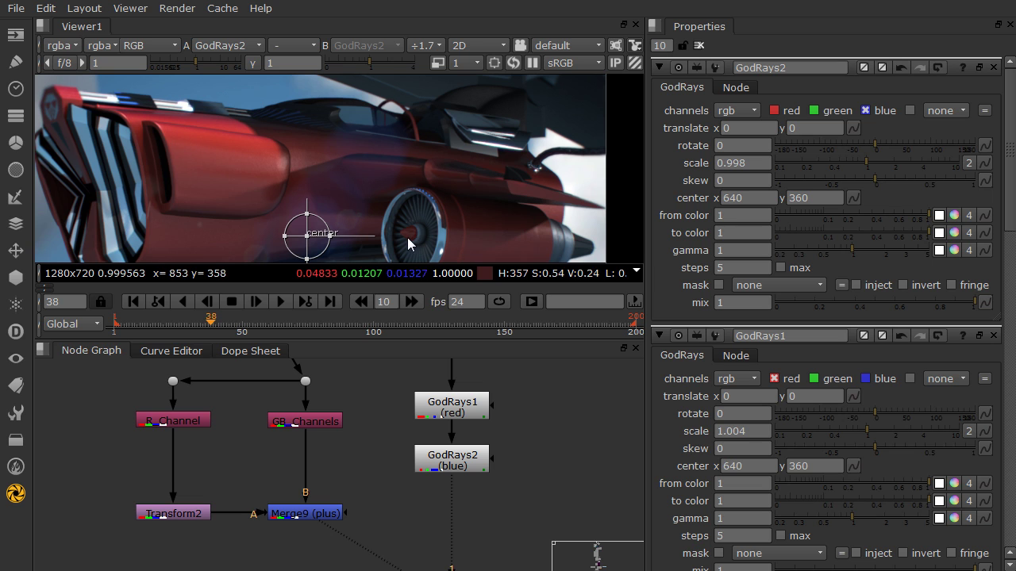
{"action": "middle_click_drag", "start_coordinate": [435, 502], "coordinate": [352, 463]}
{"action": "double_click", "coordinate": [384, 434]}
{"action": "key", "text": "a"}
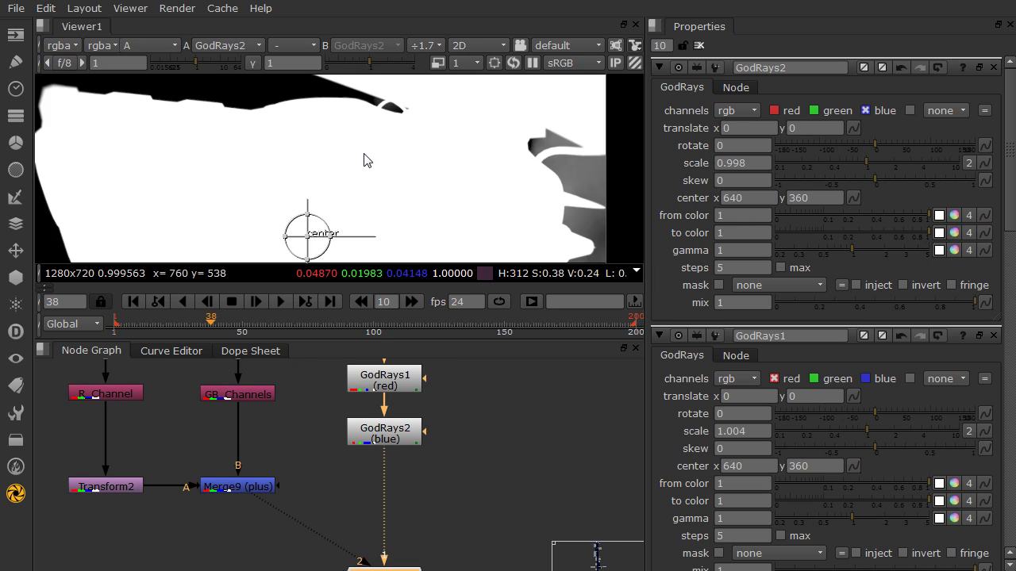
{"action": "scroll", "coordinate": [275, 222], "scroll_direction": "down", "scroll_amount": 5}
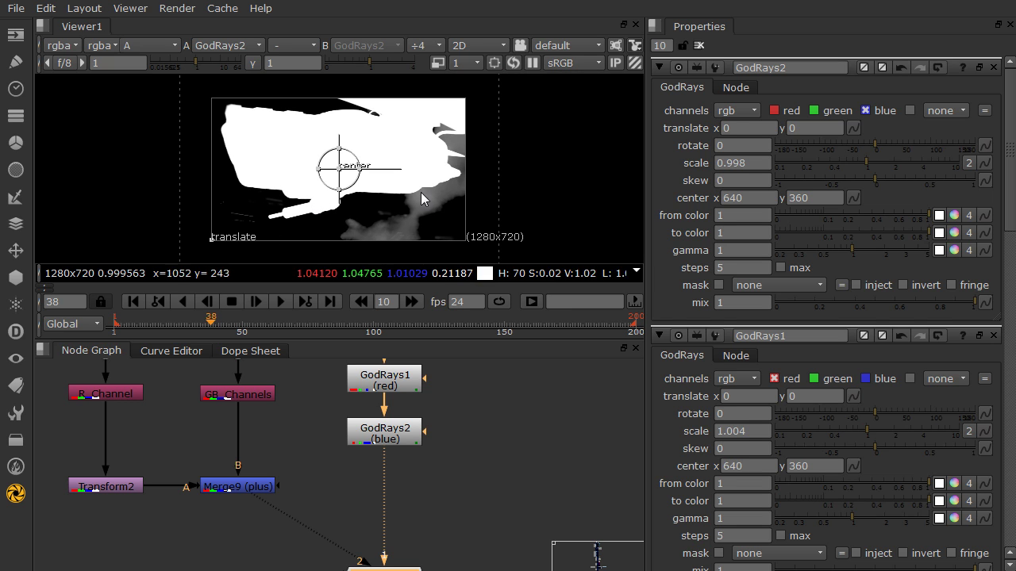
{"action": "scroll", "coordinate": [366, 151], "scroll_direction": "up", "scroll_amount": 2}
{"action": "scroll", "coordinate": [365, 151], "scroll_direction": "up", "scroll_amount": 1}
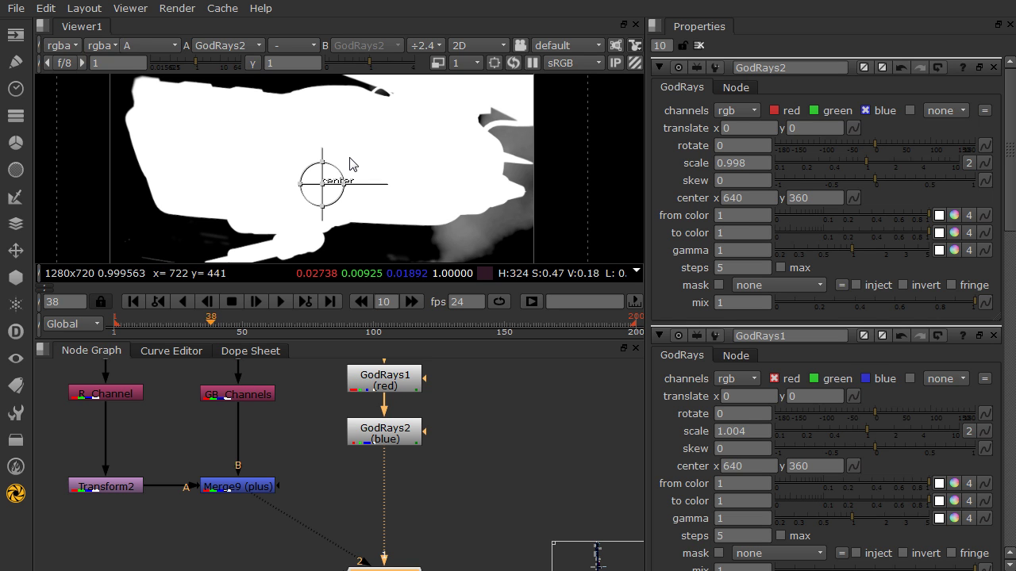
{"action": "key", "text": "a"}
{"action": "scroll", "coordinate": [349, 157], "scroll_direction": "up", "scroll_amount": 2}
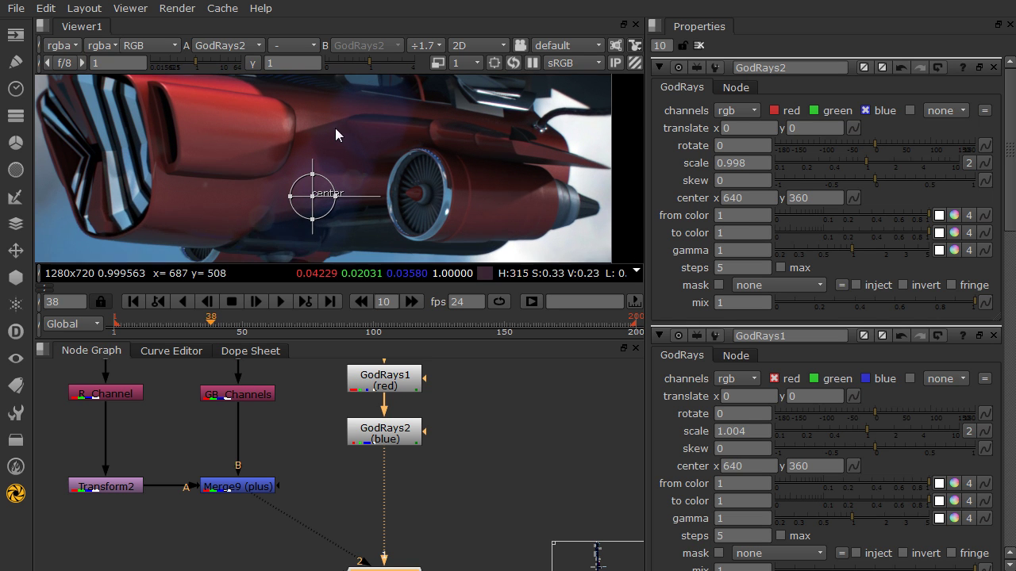
{"action": "middle_click_drag", "start_coordinate": [335, 130], "coordinate": [339, 180]}
{"action": "left_click", "coordinate": [397, 435]}
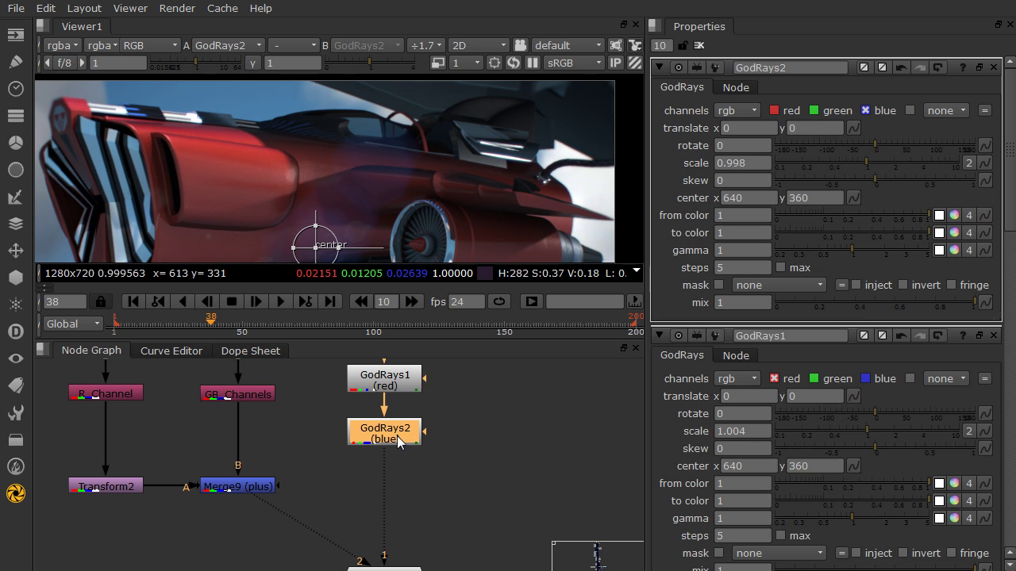
- Add a Blur after GodRays2 acting only on the red and blue channels
{"action": "key", "text": "b"}
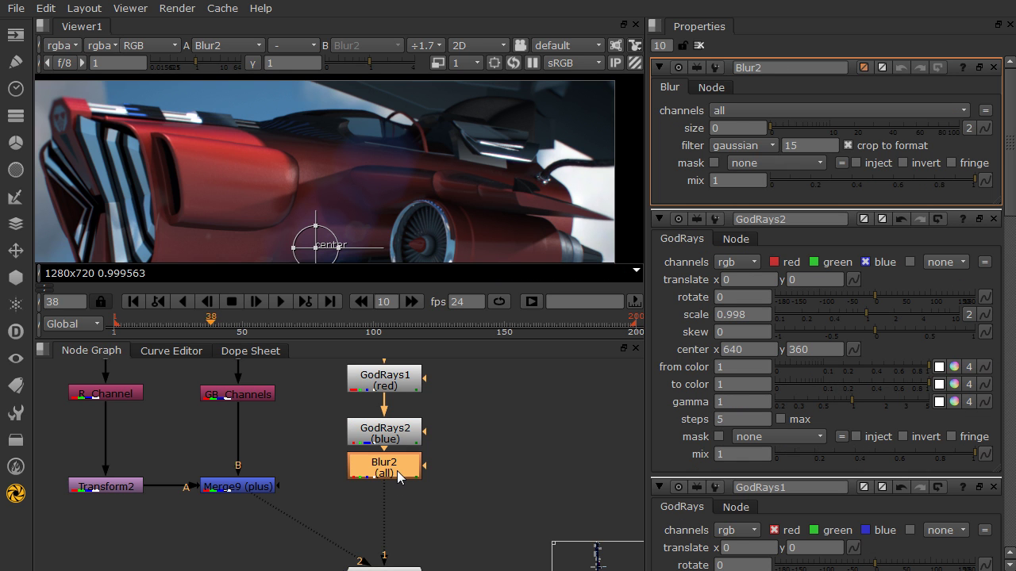
{"action": "left_click_drag", "start_coordinate": [397, 474], "coordinate": [397, 492]}
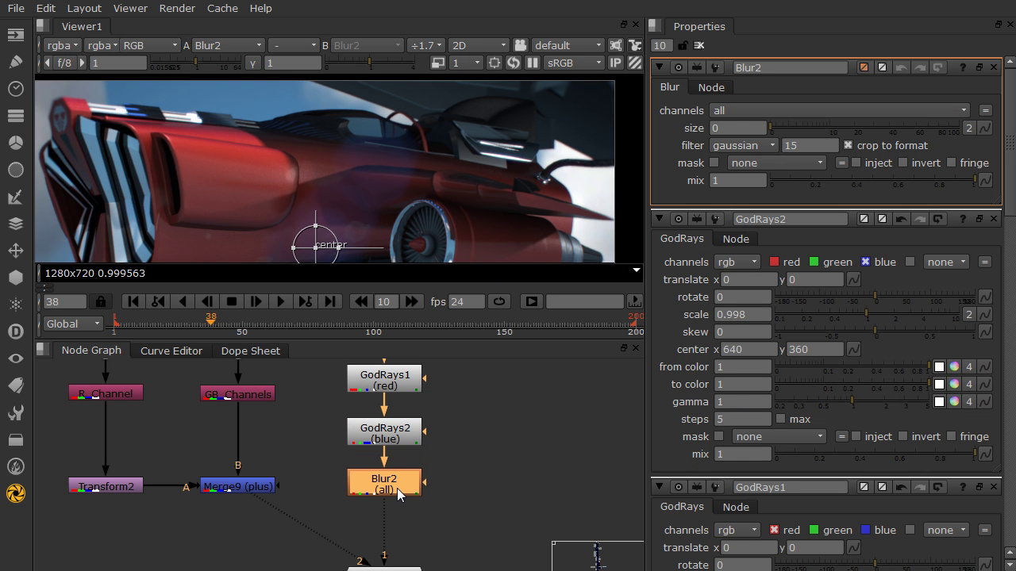
{"action": "left_click", "coordinate": [776, 110]}
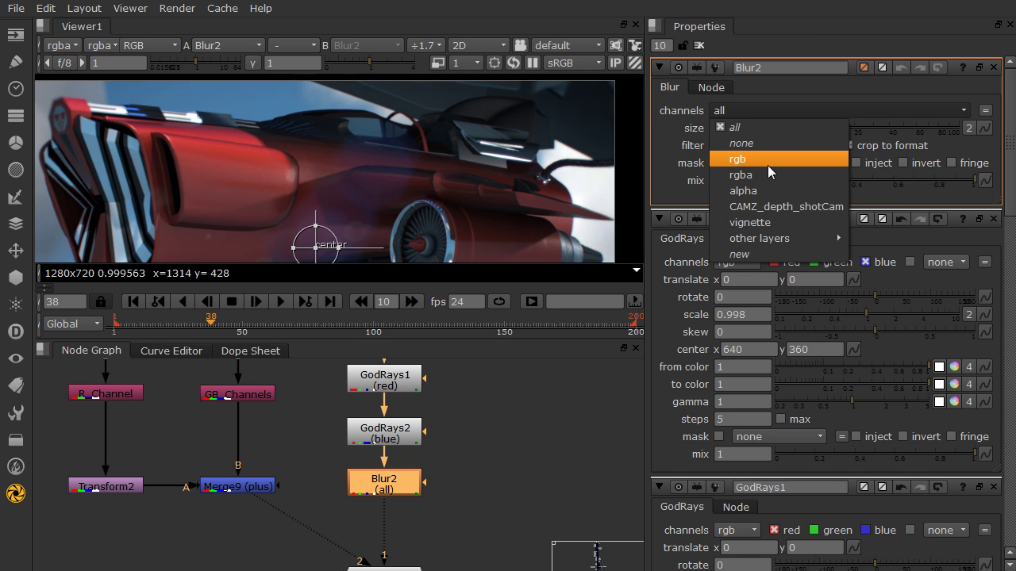
{"action": "left_click", "coordinate": [766, 159]}
{"action": "left_click", "coordinate": [807, 114]}
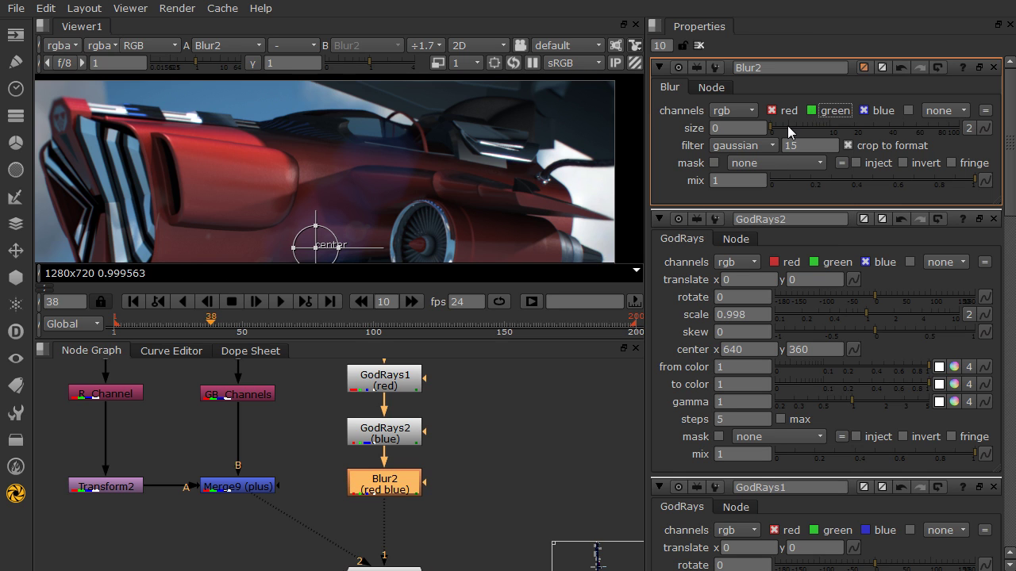
- Test Blur2 sizes from 0.7 up to 33, then settle on 3.8
{"action": "left_click_drag", "start_coordinate": [771, 128], "coordinate": [784, 128]}
{"action": "scroll", "coordinate": [259, 115], "scroll_direction": "up", "scroll_amount": 6}
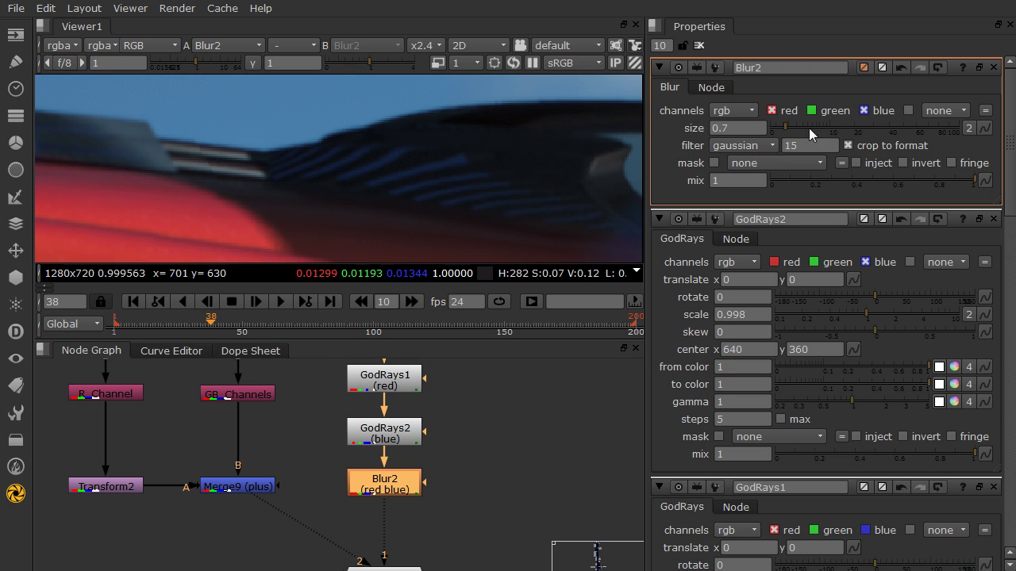
{"action": "left_click_drag", "start_coordinate": [792, 128], "coordinate": [830, 128]}
{"action": "scroll", "coordinate": [331, 137], "scroll_direction": "down", "scroll_amount": 2}
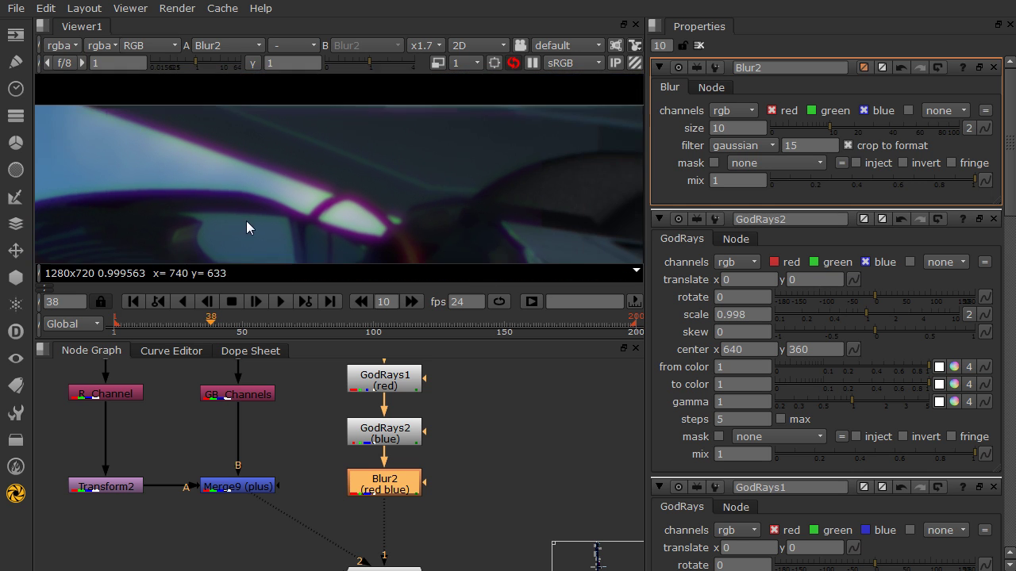
{"action": "left_click_drag", "start_coordinate": [830, 127], "coordinate": [874, 128]}
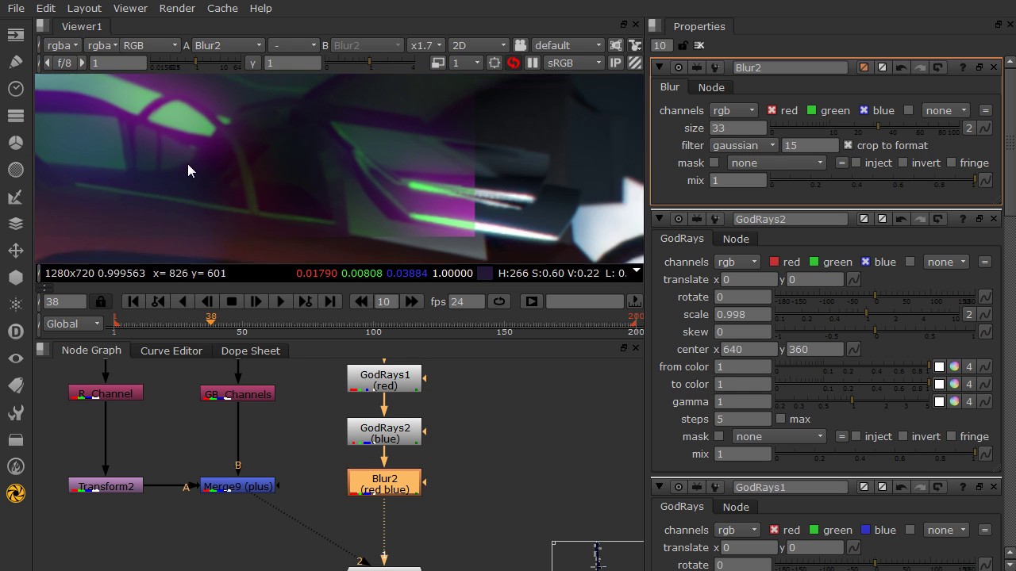
{"action": "scroll", "coordinate": [218, 169], "scroll_direction": "down", "scroll_amount": 3}
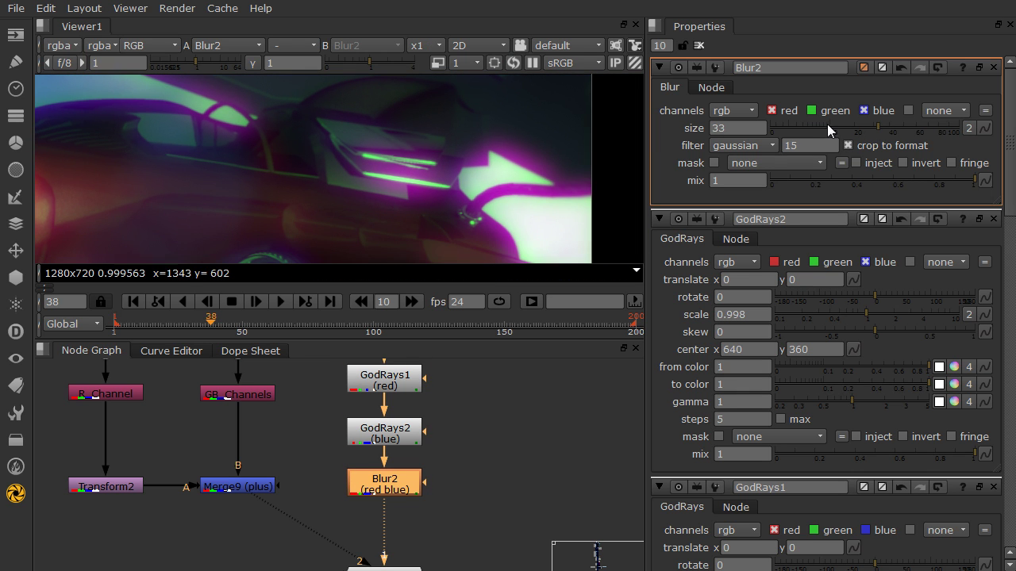
{"action": "mouse_move", "coordinate": [825, 128]}
{"action": "left_mouse_down"}
{"action": "mouse_move", "coordinate": [776, 128]}
{"action": "mouse_move", "coordinate": [815, 127]}
{"action": "left_mouse_up"}
{"action": "scroll", "coordinate": [337, 169], "scroll_direction": "up", "scroll_amount": 5}
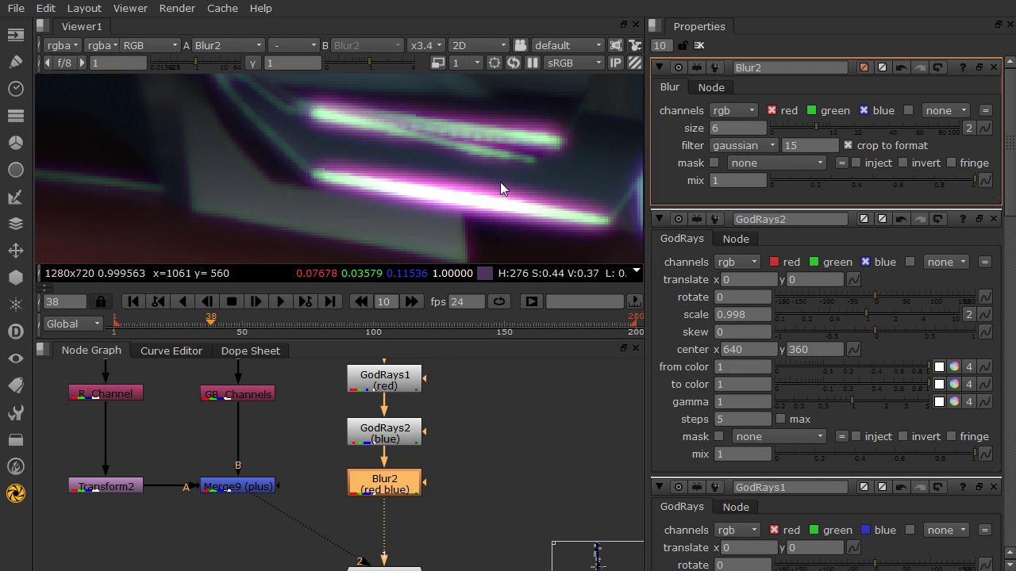
{"action": "mouse_move", "coordinate": [816, 127]}
{"action": "left_mouse_down"}
{"action": "mouse_move", "coordinate": [777, 126]}
{"action": "mouse_move", "coordinate": [850, 124]}
{"action": "mouse_move", "coordinate": [806, 128]}
{"action": "left_mouse_up"}
{"action": "scroll", "coordinate": [311, 156], "scroll_direction": "down", "scroll_amount": 2}
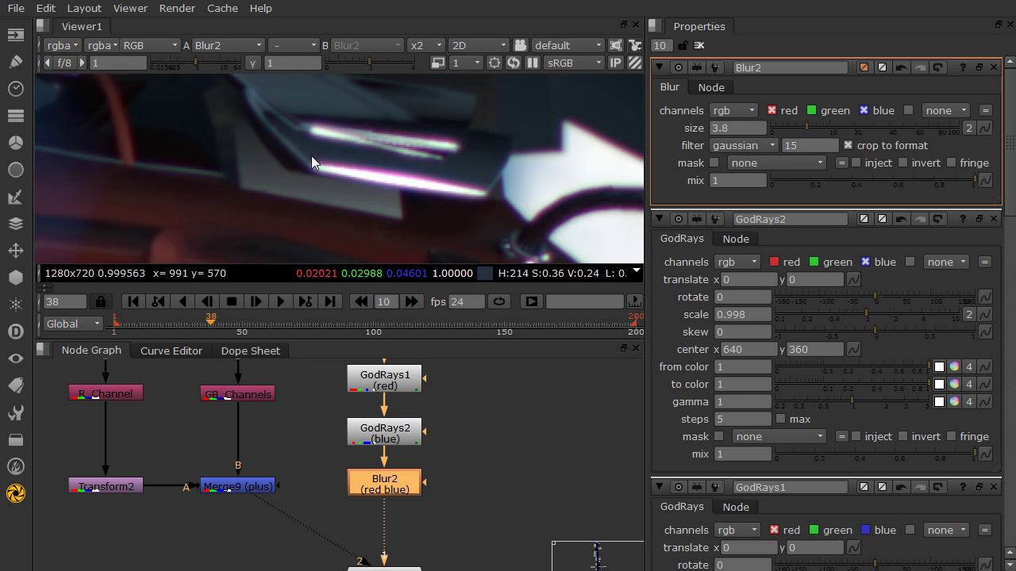
{"action": "scroll", "coordinate": [311, 155], "scroll_direction": "down", "scroll_amount": 4}
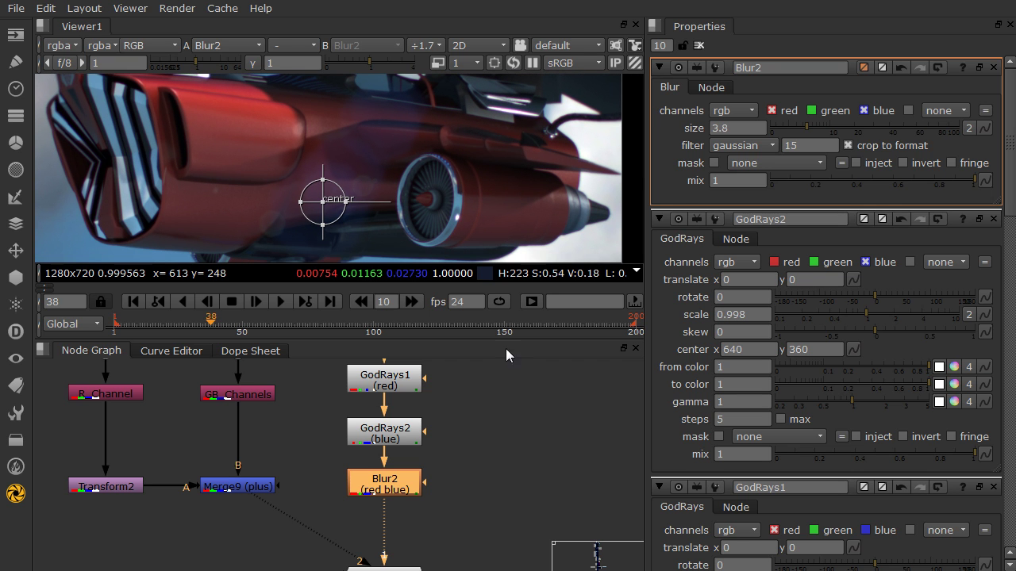
{"action": "scroll", "coordinate": [578, 213], "scroll_direction": "up", "scroll_amount": 3}
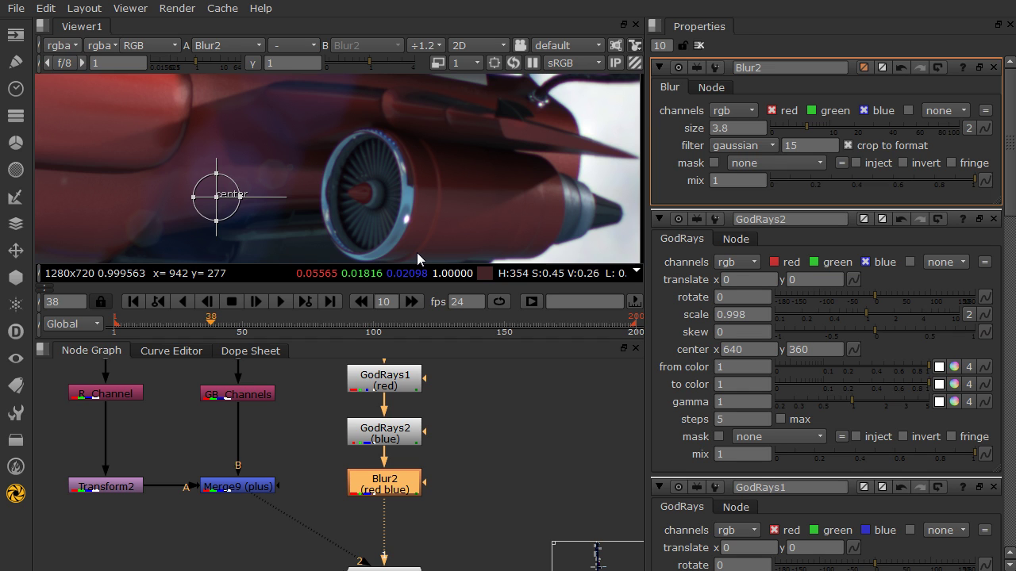
{"action": "middle_click_drag", "start_coordinate": [480, 501], "coordinate": [329, 501]}
- Add an EdgeDetect node fed by GodRays2 and place it beside GodRays2
{"action": "left_click_drag", "start_coordinate": [295, 483], "coordinate": [391, 506]}
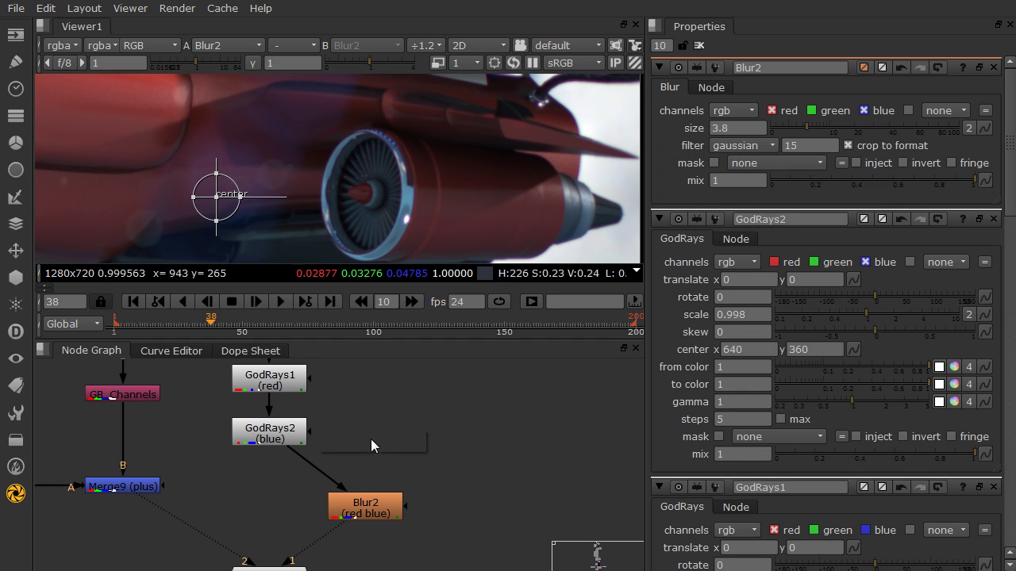
{"action": "key", "text": "Tab"}
{"action": "type", "text": "det"}
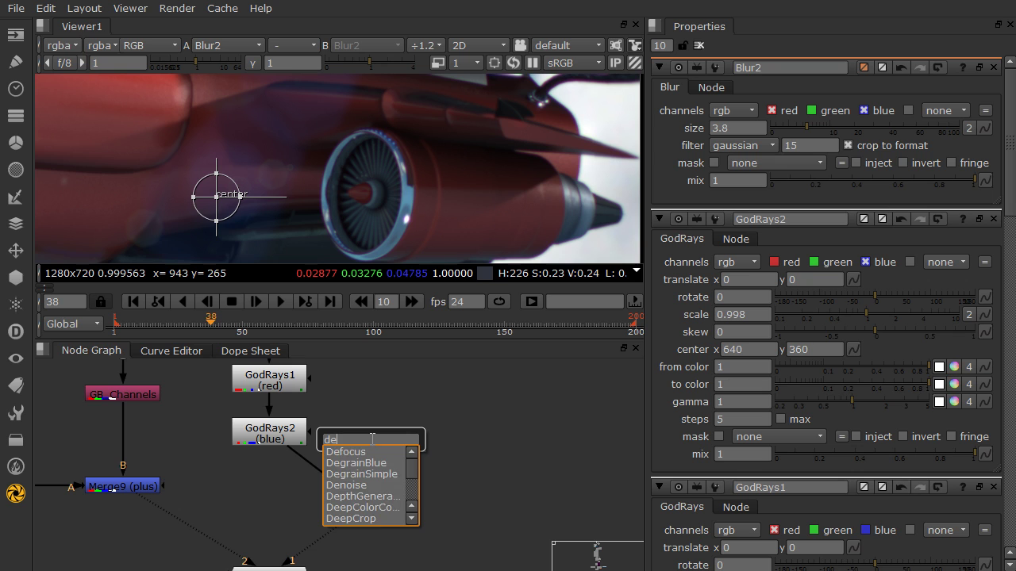
{"action": "key", "text": "BackSpace"}
{"action": "key", "text": "BackSpace"}
{"action": "key", "text": "BackSpace"}
{"action": "type", "text": "edg"}
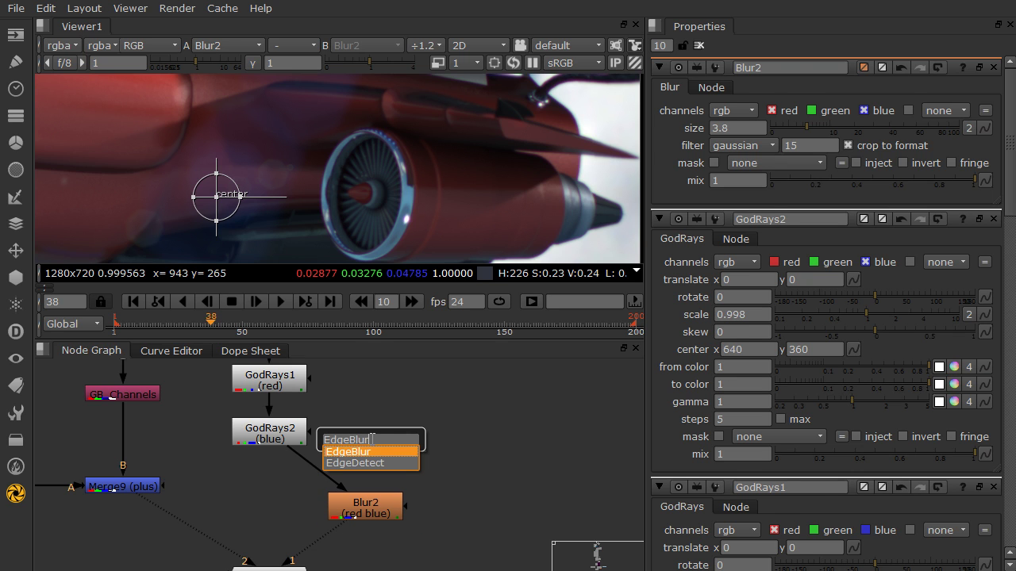
{"action": "key", "text": "Return"}
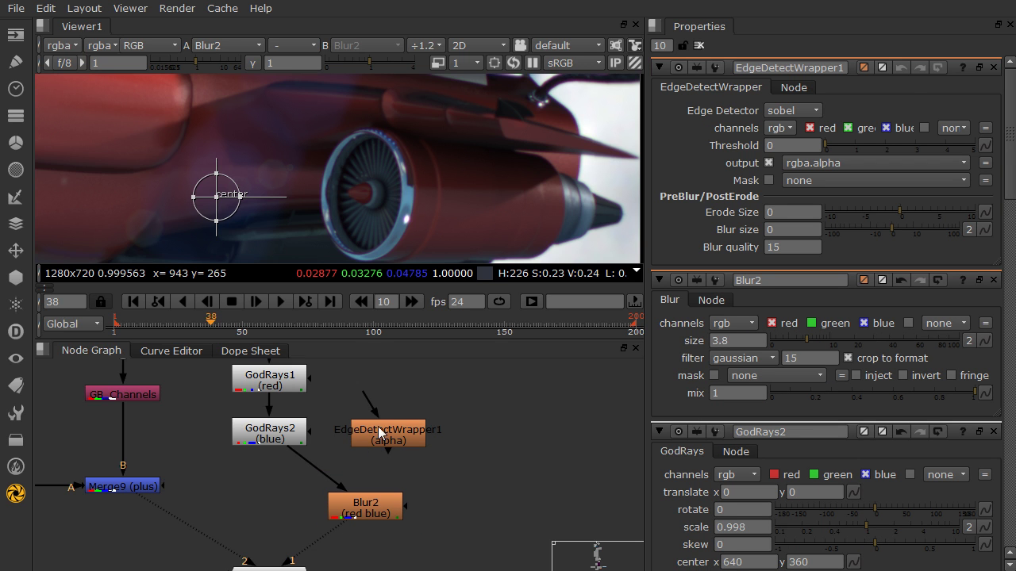
{"action": "left_click_drag", "start_coordinate": [374, 413], "coordinate": [270, 433]}
{"action": "left_click", "coordinate": [407, 433]}
{"action": "left_click_drag", "start_coordinate": [407, 433], "coordinate": [396, 438]}
- View the edge-detect result and set it to detect edges on the alpha channel
{"action": "key", "text": "1"}
{"action": "scroll", "coordinate": [399, 164], "scroll_direction": "down", "scroll_amount": 5}
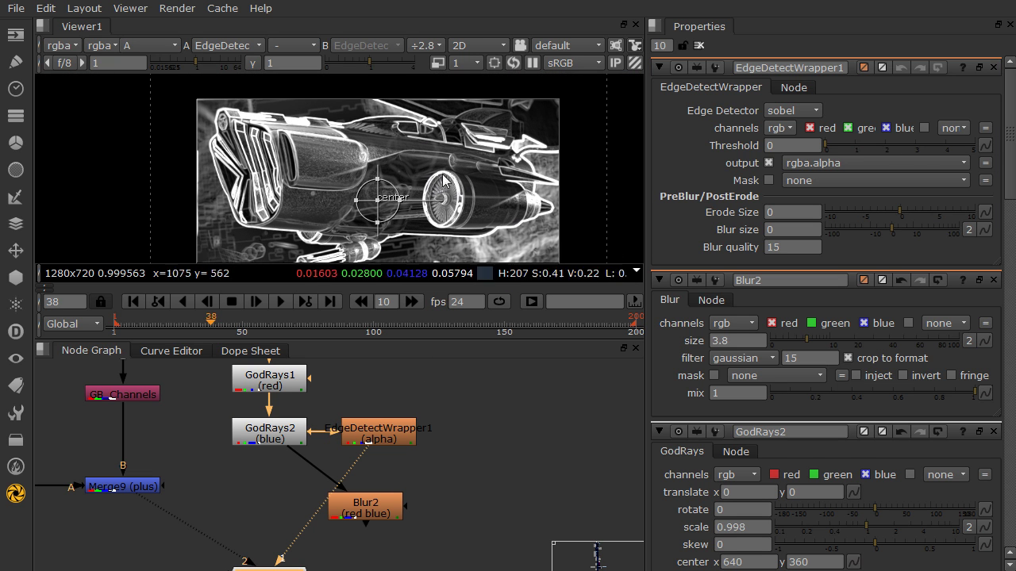
{"action": "left_click", "coordinate": [783, 133]}
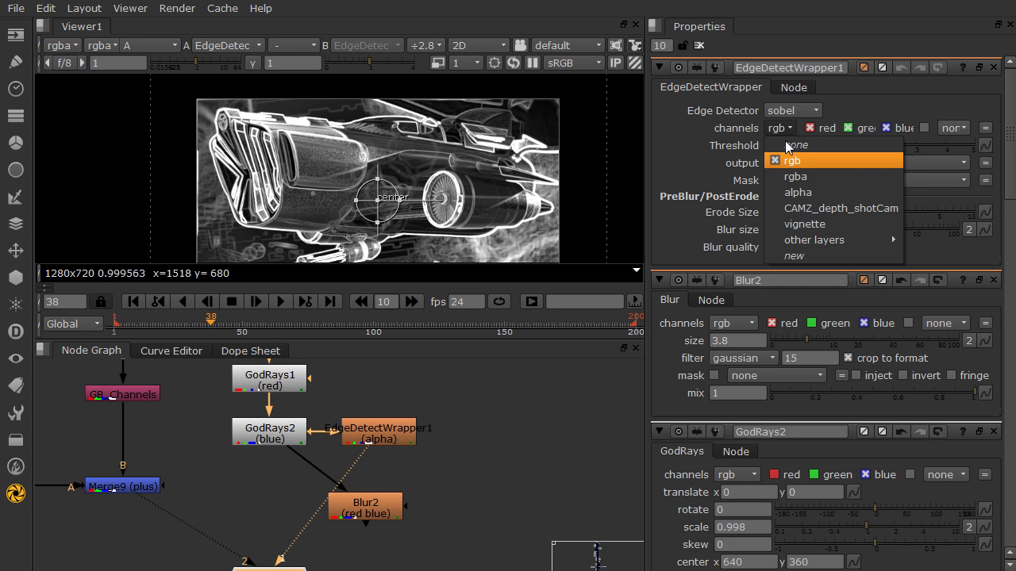
{"action": "left_click", "coordinate": [789, 195]}
{"action": "scroll", "coordinate": [499, 166], "scroll_direction": "up", "scroll_amount": 5}
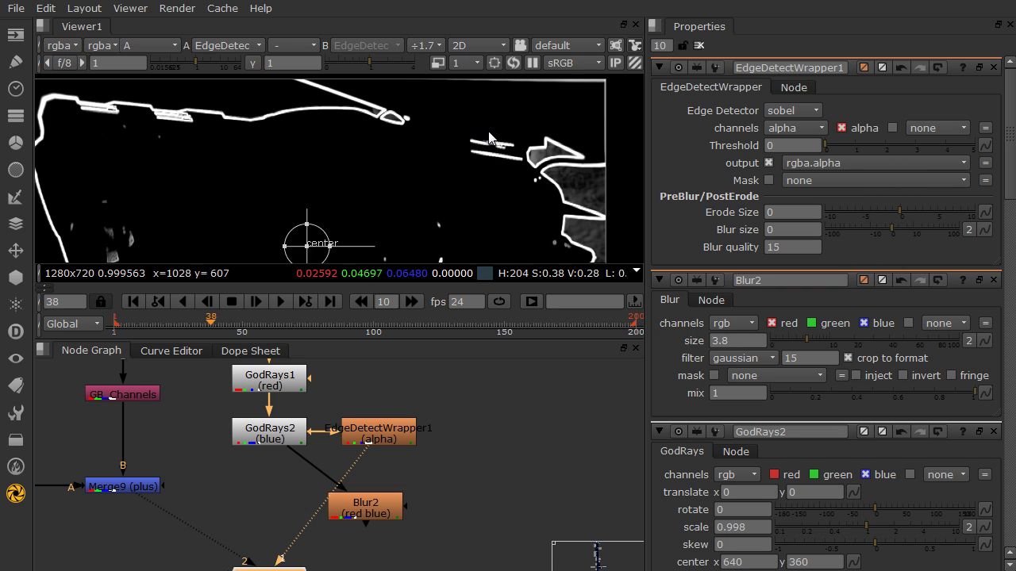
{"action": "scroll", "coordinate": [511, 161], "scroll_direction": "down", "scroll_amount": 3}
{"action": "middle_click_drag", "start_coordinate": [487, 173], "coordinate": [434, 130]}
{"action": "middle_click_drag", "start_coordinate": [447, 242], "coordinate": [442, 271]}
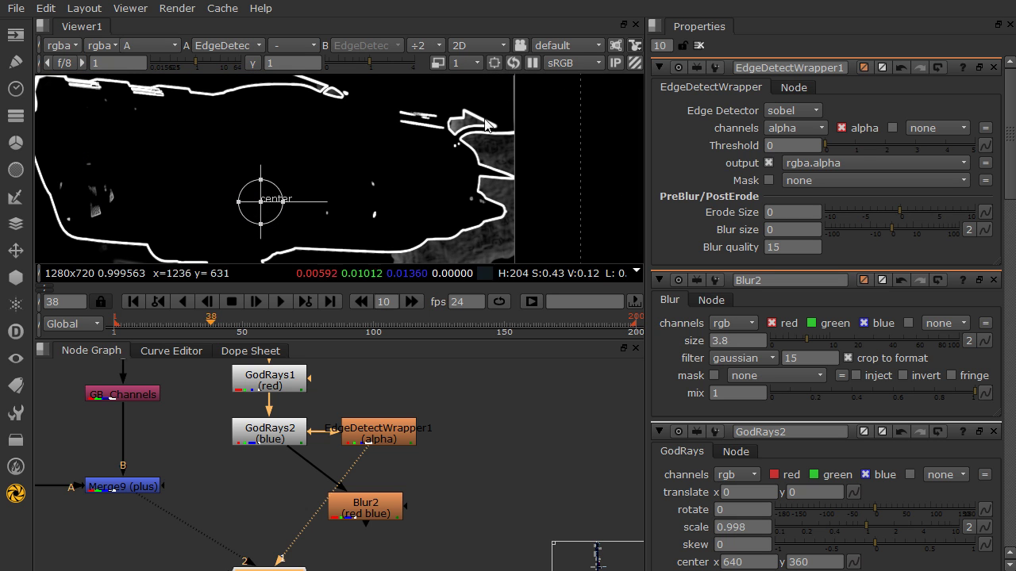
{"action": "scroll", "coordinate": [420, 137], "scroll_direction": "up", "scroll_amount": 3}
{"action": "scroll", "coordinate": [316, 527], "scroll_direction": "down", "scroll_amount": 6}
{"action": "middle_click_drag", "start_coordinate": [326, 411], "coordinate": [295, 453]}
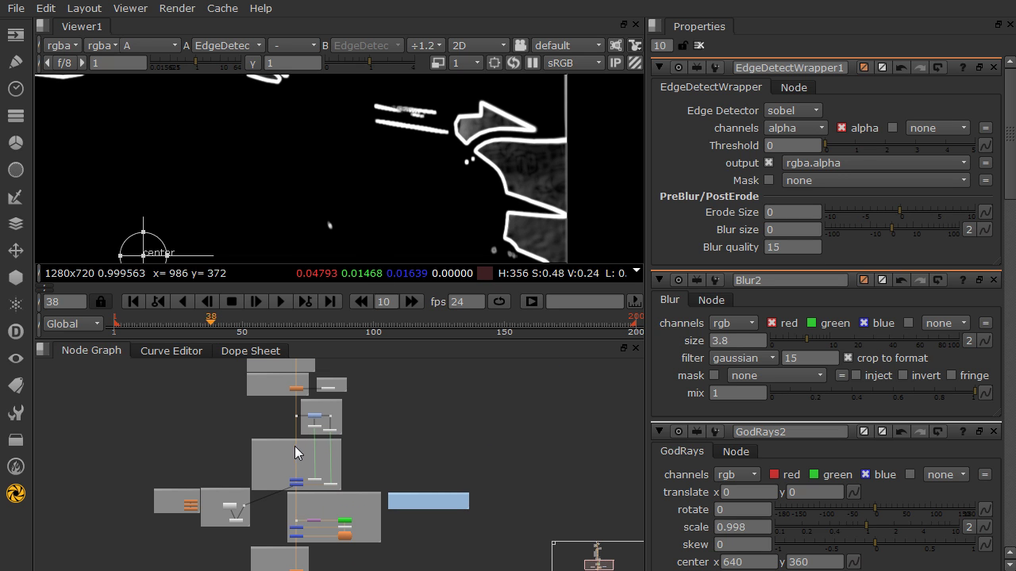
- View the ZBlur1 matte with viewer gain 0.7 and gamma 0.3
{"action": "left_click", "coordinate": [297, 389]}
{"action": "key", "text": "1"}
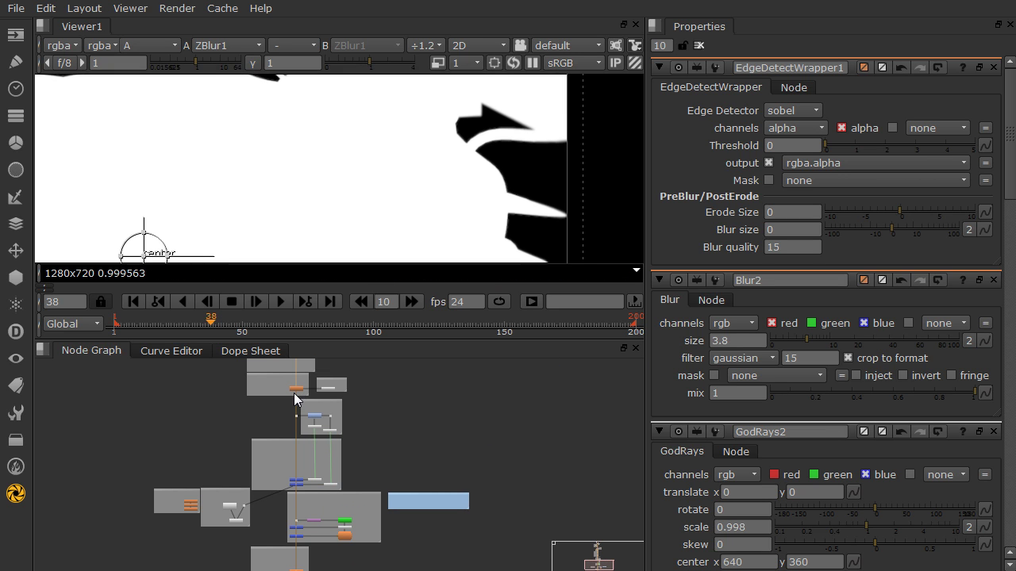
{"action": "scroll", "coordinate": [294, 393], "scroll_direction": "up", "scroll_amount": 5}
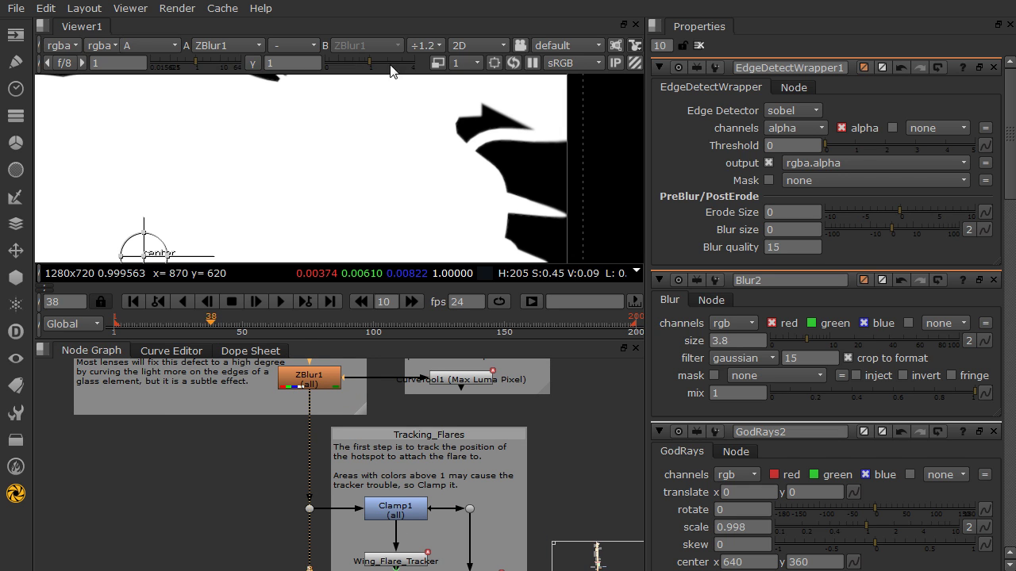
{"action": "left_click_drag", "start_coordinate": [377, 70], "coordinate": [337, 64]}
{"action": "left_click_drag", "start_coordinate": [176, 66], "coordinate": [192, 64]}
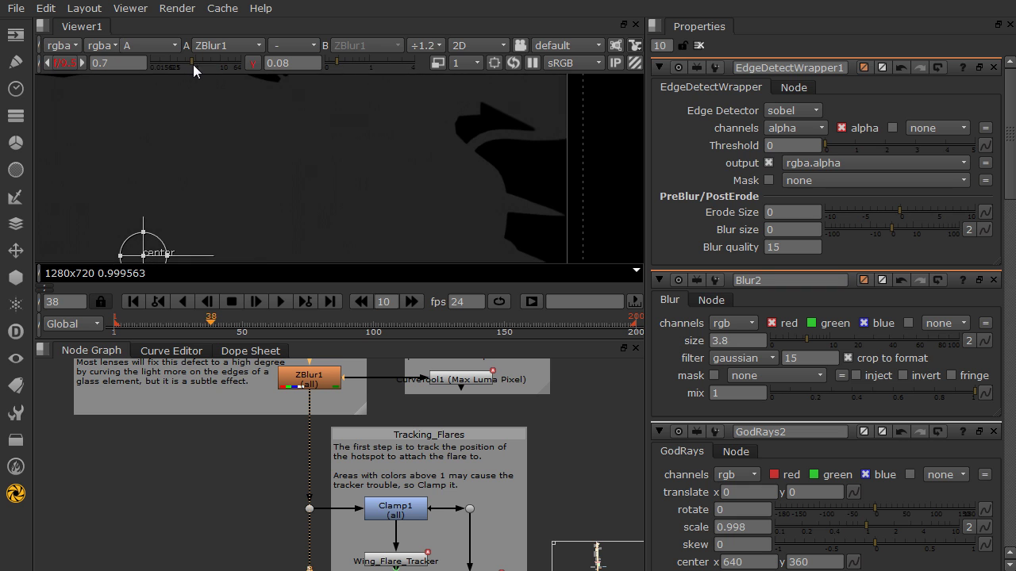
{"action": "left_click_drag", "start_coordinate": [337, 63], "coordinate": [350, 61]}
- Preview the Merge5, Merge7 and Merge6 outputs in turn
{"action": "middle_click_drag", "start_coordinate": [363, 509], "coordinate": [291, 336]}
{"action": "key", "text": "1"}
{"action": "middle_click_drag", "start_coordinate": [386, 495], "coordinate": [354, 454]}
{"action": "left_click", "coordinate": [321, 476]}
{"action": "key", "text": "1"}
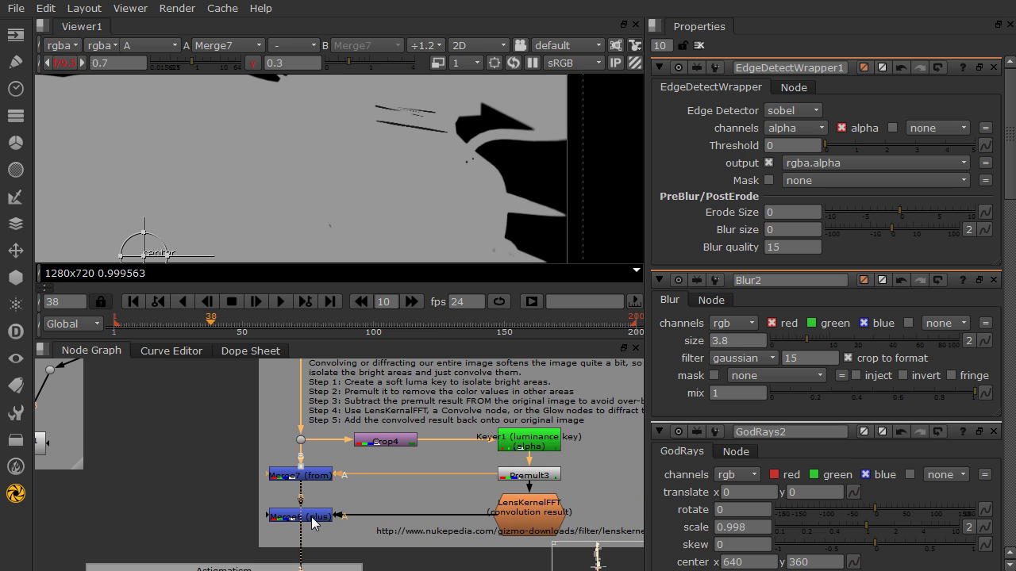
{"action": "left_click", "coordinate": [314, 515]}
{"action": "key", "text": "1"}
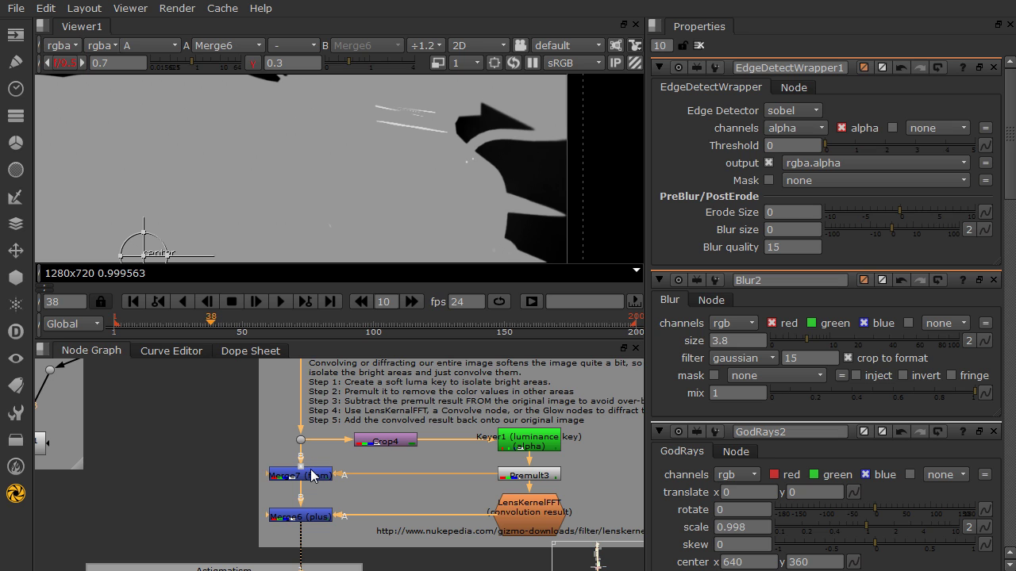
- Open Merge7 and Merge6 settings and untick Merge6's alpha output
{"action": "double_click", "coordinate": [311, 475]}
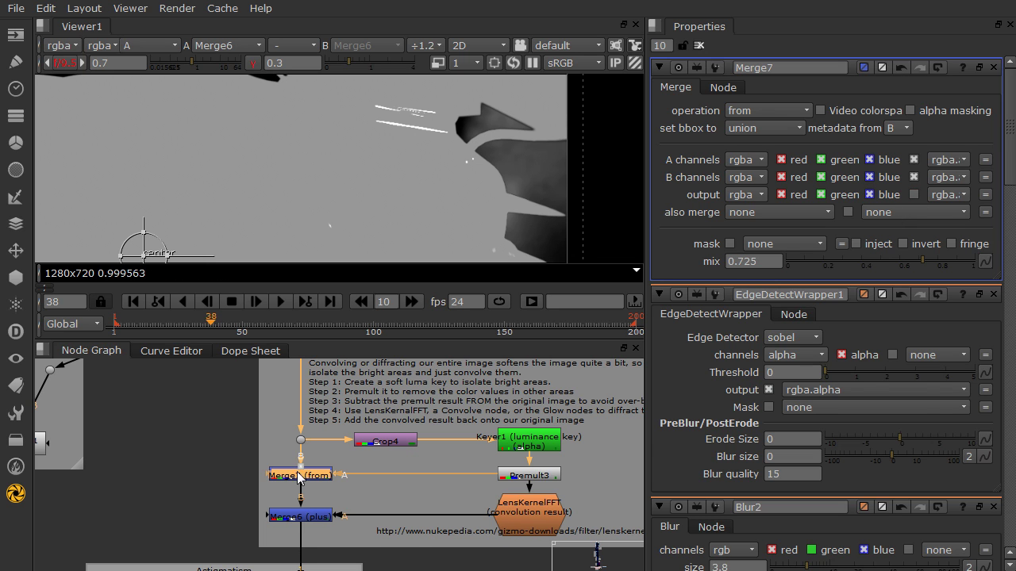
{"action": "double_click", "coordinate": [302, 515]}
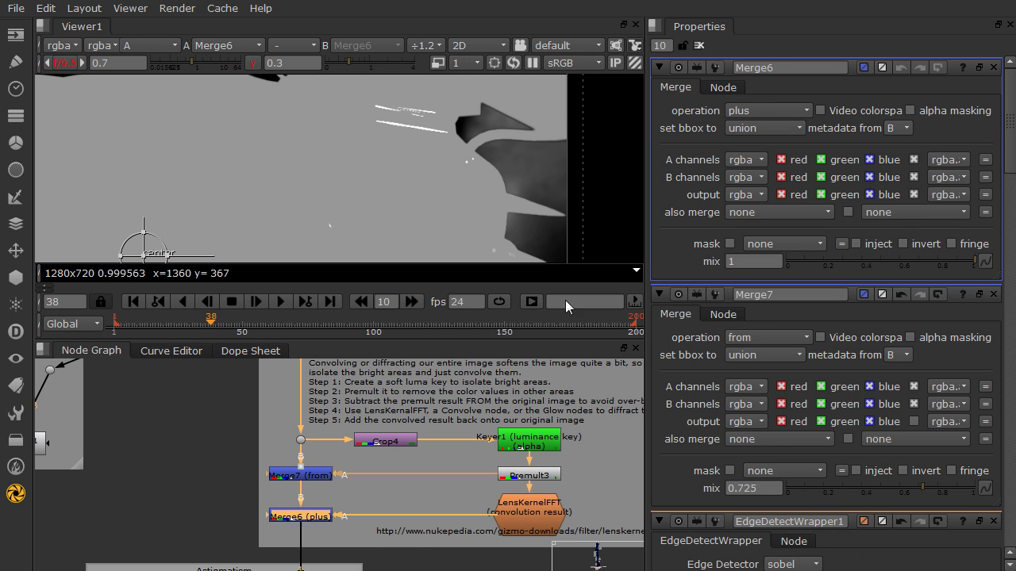
{"action": "left_click", "coordinate": [914, 195]}
{"action": "scroll", "coordinate": [205, 207], "scroll_direction": "down", "scroll_amount": 3}
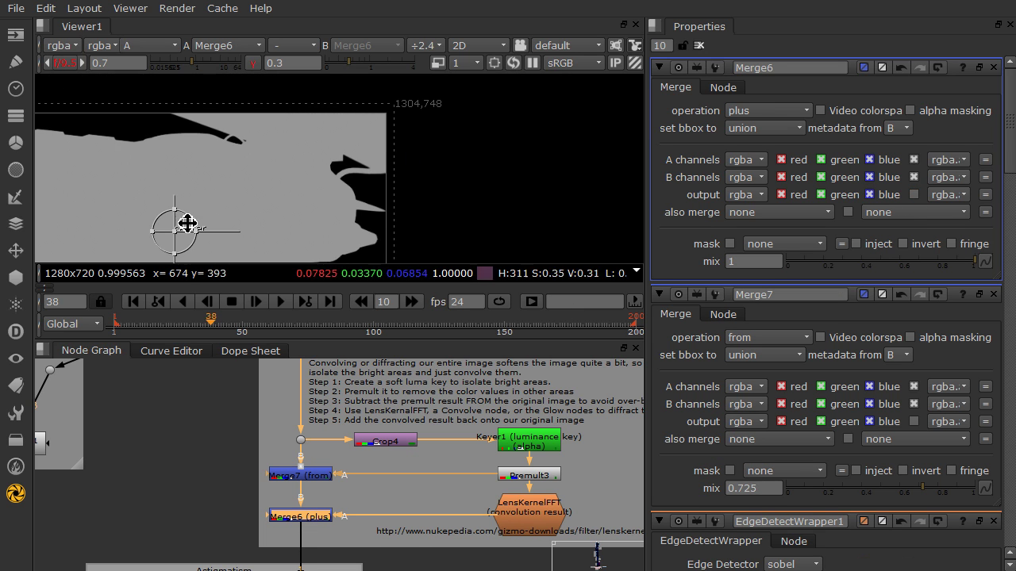
{"action": "middle_click_drag", "start_coordinate": [188, 220], "coordinate": [323, 178]}
{"action": "middle_click_drag", "start_coordinate": [339, 517], "coordinate": [362, 479]}
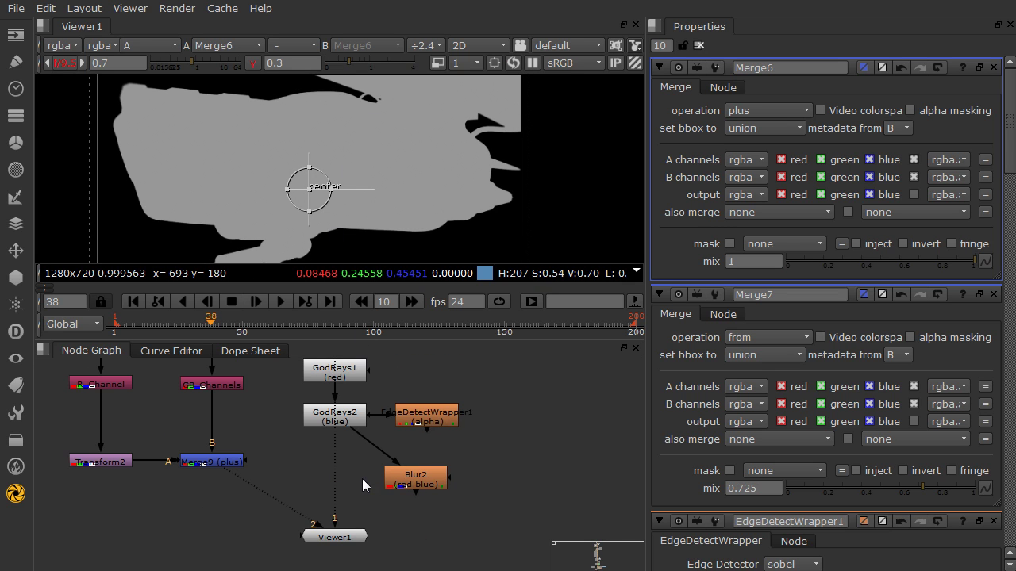
- View the edge-detect outline with viewer gain and gamma reset to 1, fitted to frame
{"action": "left_click", "coordinate": [426, 416]}
{"action": "key", "text": "1"}
{"action": "scroll", "coordinate": [458, 151], "scroll_direction": "up", "scroll_amount": 5}
{"action": "left_click", "coordinate": [249, 63]}
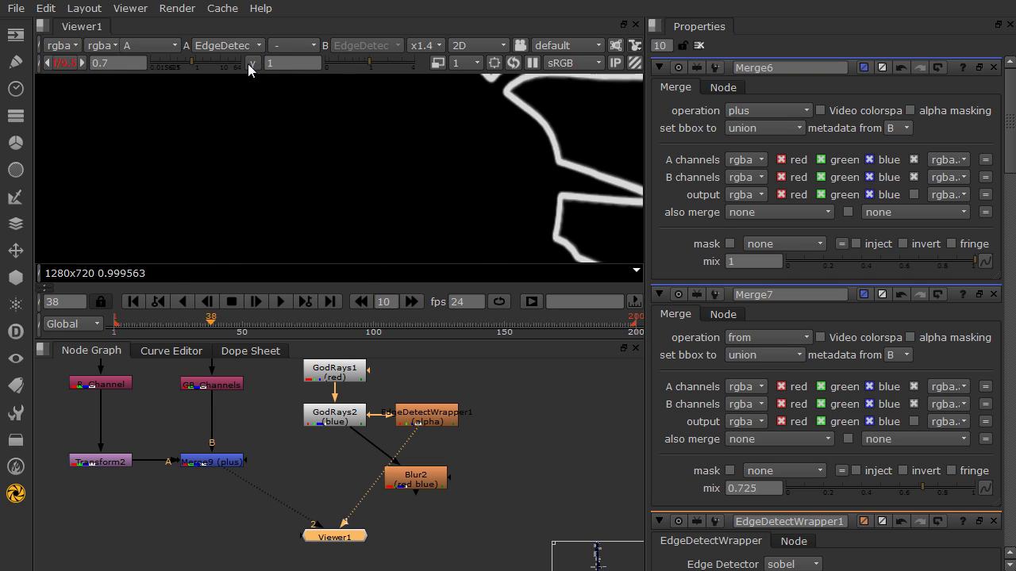
{"action": "left_click", "coordinate": [68, 61]}
{"action": "key", "text": "f"}
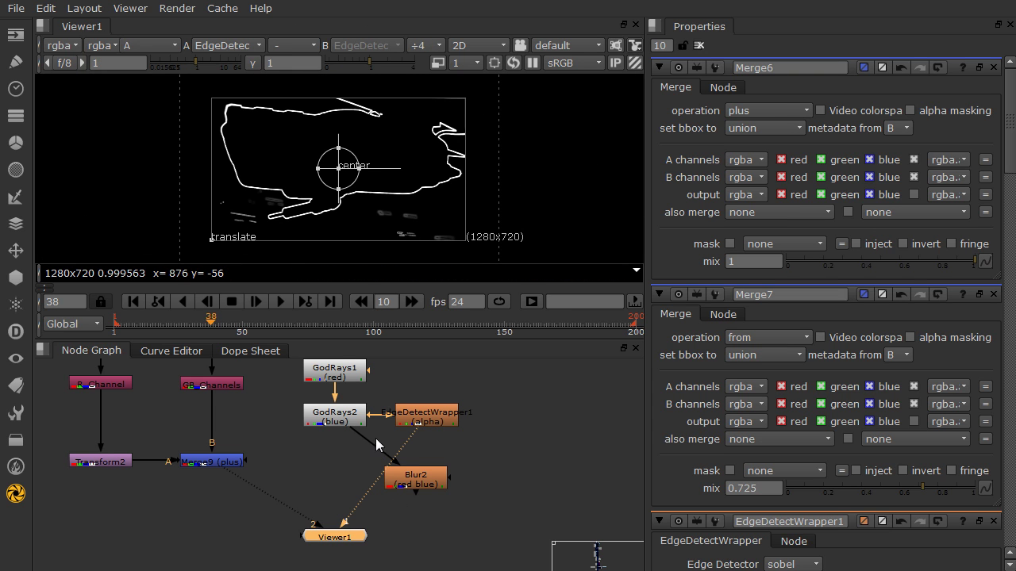
{"action": "scroll", "coordinate": [367, 196], "scroll_direction": "up", "scroll_amount": 3}
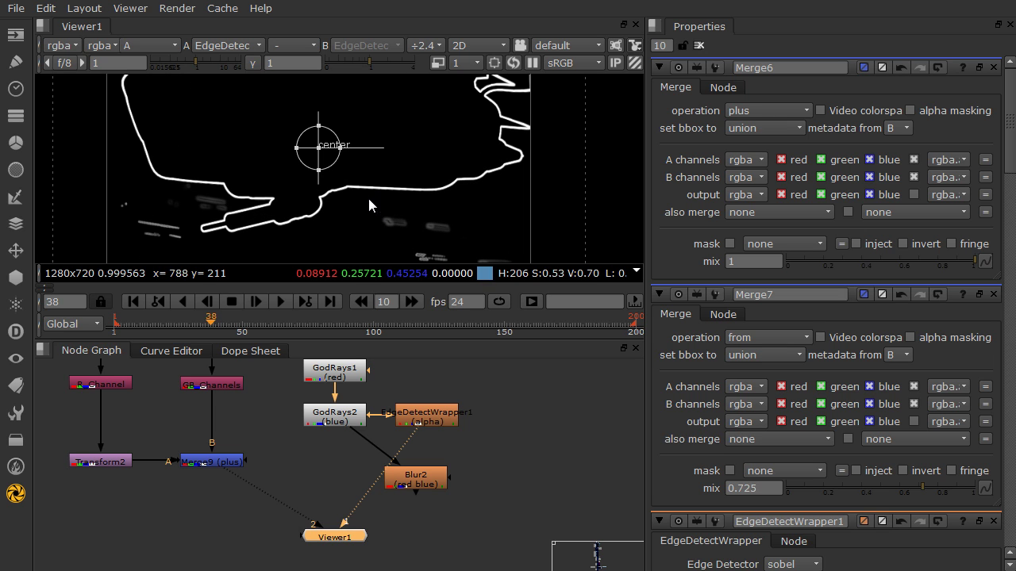
- Feed Blur2 from EdgeDetectWrapper1 and view its RGB result zoomed on the ship's edge
{"action": "mouse_move", "coordinate": [367, 427]}
{"action": "left_mouse_down"}
{"action": "mouse_move", "coordinate": [437, 434]}
{"action": "mouse_move", "coordinate": [431, 481]}
{"action": "left_mouse_up"}
{"action": "key", "text": "1"}
{"action": "left_click", "coordinate": [442, 435]}
{"action": "scroll", "coordinate": [465, 190], "scroll_direction": "up", "scroll_amount": 3}
{"action": "key", "text": "a"}
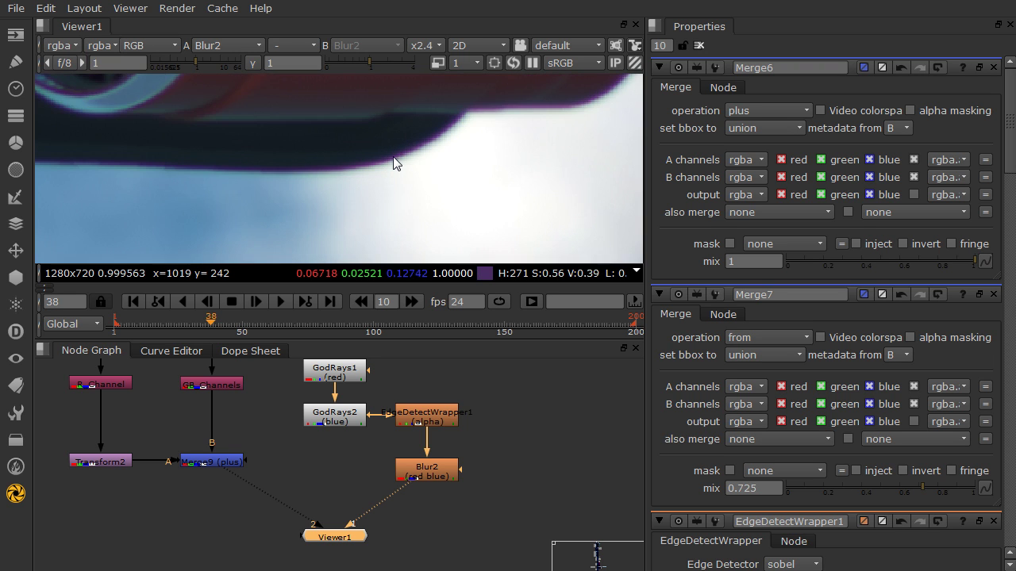
{"action": "scroll", "coordinate": [397, 164], "scroll_direction": "up", "scroll_amount": 1}
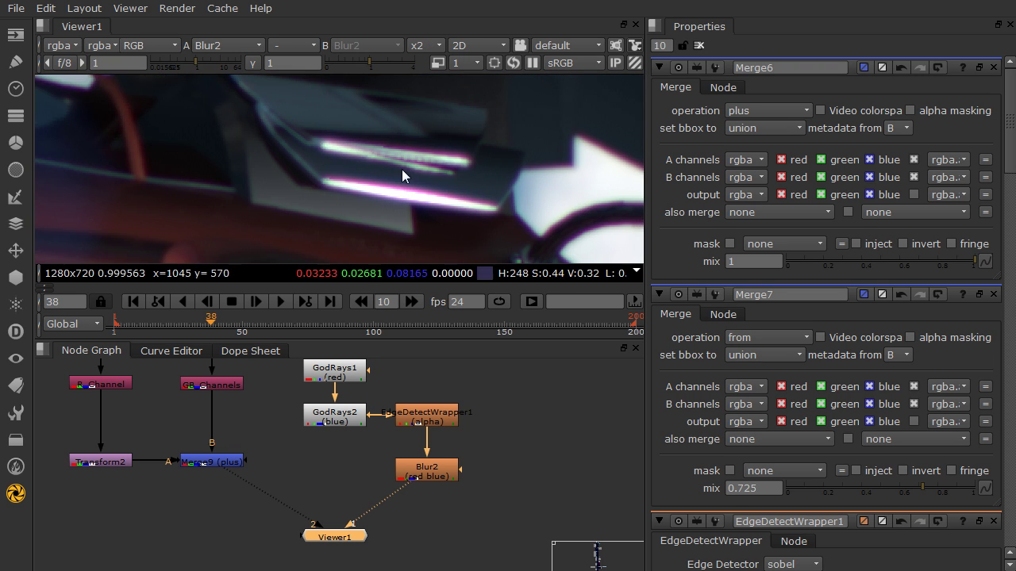
{"action": "middle_click_drag", "start_coordinate": [441, 174], "coordinate": [296, 133]}
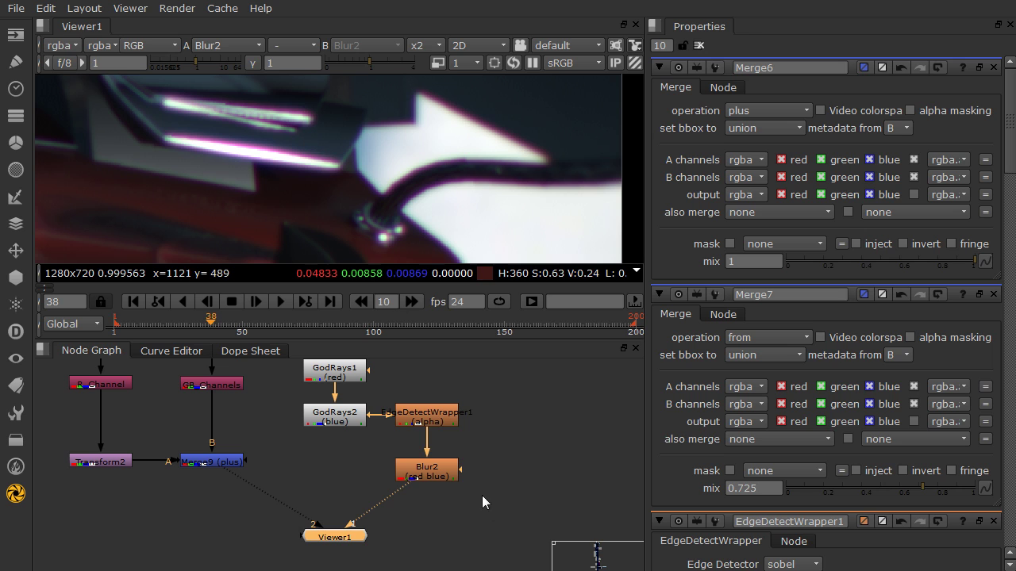
- Reconnect Blur2's input to GodRays2 and mask it with EdgeDetectWrapper1
{"action": "left_click_drag", "start_coordinate": [428, 473], "coordinate": [350, 484]}
{"action": "left_click", "coordinate": [402, 424]}
{"action": "left_click_drag", "start_coordinate": [402, 424], "coordinate": [410, 428]}
{"action": "left_click_drag", "start_coordinate": [365, 465], "coordinate": [337, 415]}
{"action": "left_click_drag", "start_coordinate": [343, 491], "coordinate": [340, 487]}
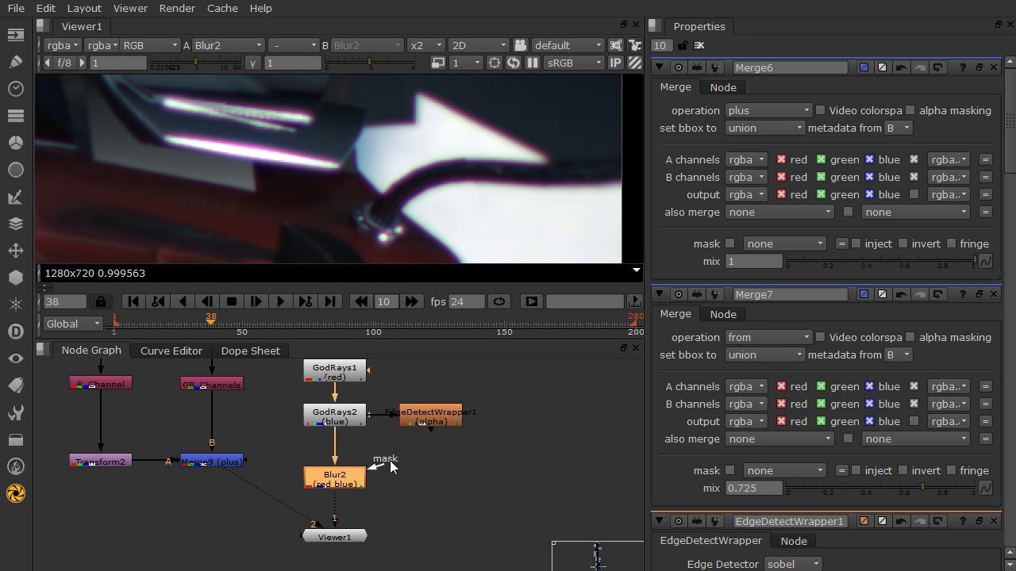
{"action": "left_click_drag", "start_coordinate": [396, 450], "coordinate": [421, 423]}
- Zoom out to the whole ship and maximise the viewer to fill the window
{"action": "scroll", "coordinate": [476, 208], "scroll_direction": "up", "scroll_amount": 2}
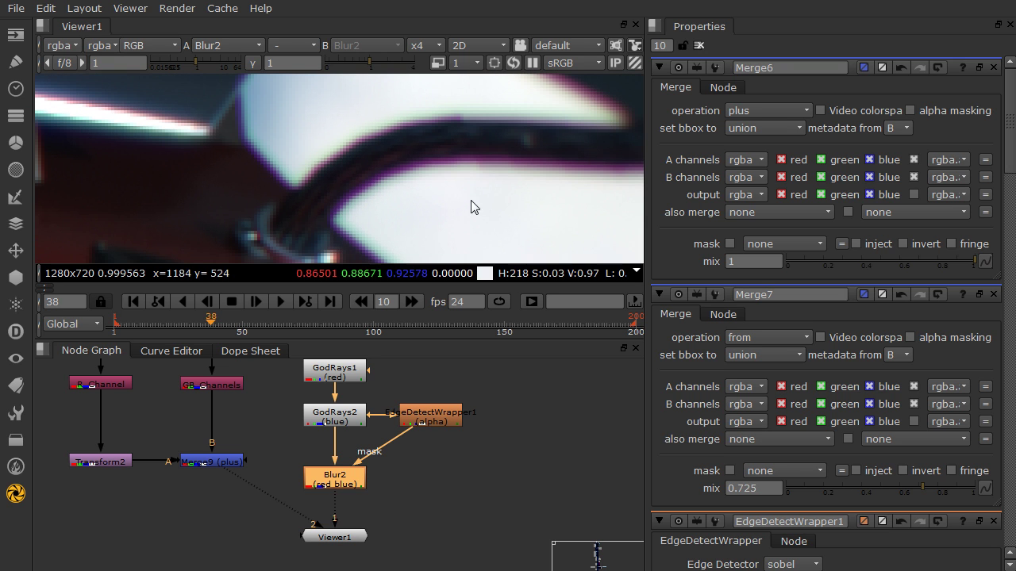
{"action": "scroll", "coordinate": [325, 227], "scroll_direction": "down", "scroll_amount": 2}
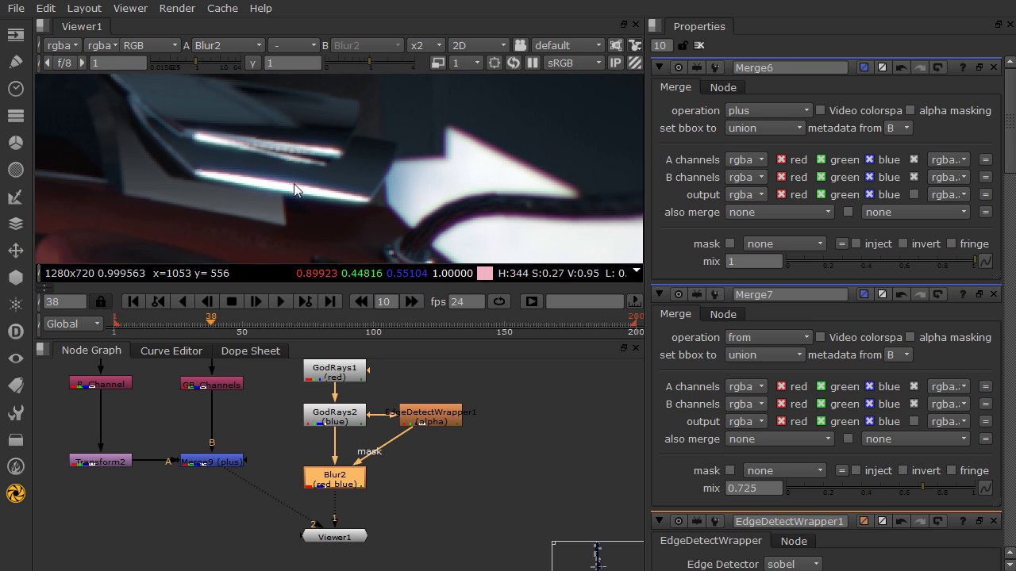
{"action": "scroll", "coordinate": [214, 206], "scroll_direction": "down", "scroll_amount": 1}
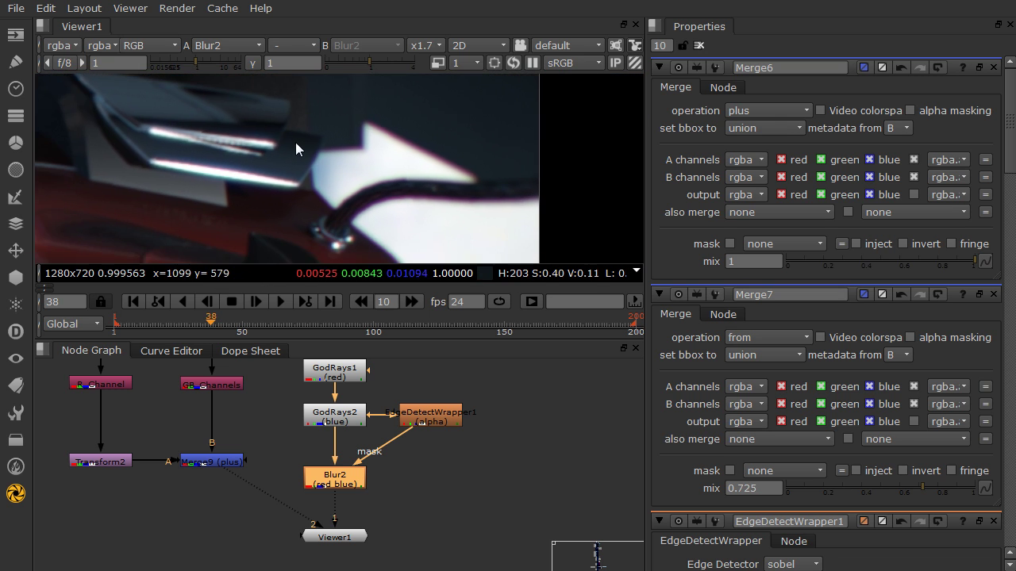
{"action": "scroll", "coordinate": [389, 133], "scroll_direction": "up", "scroll_amount": 2}
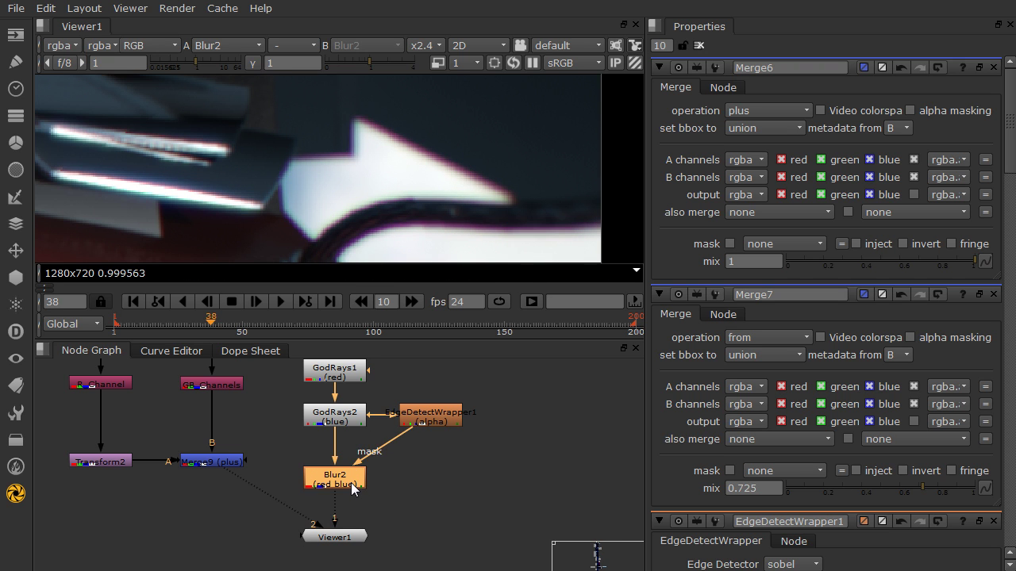
{"action": "scroll", "coordinate": [343, 230], "scroll_direction": "down", "scroll_amount": 2}
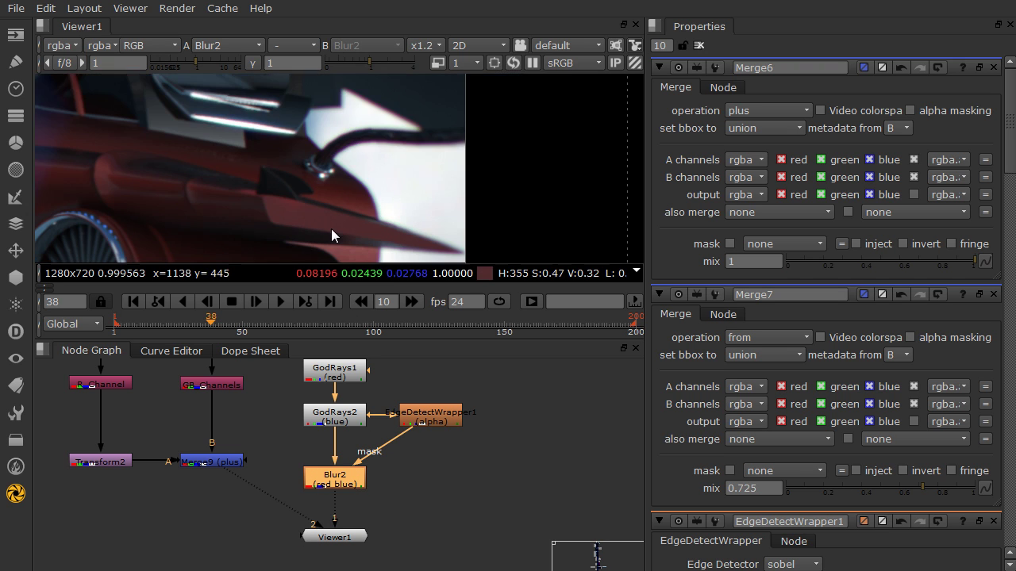
{"action": "key", "text": "space"}
- Fit the spaceship in the Viewer and turn the centre overlay off for an unobstructed view
{"action": "key", "text": "f"}
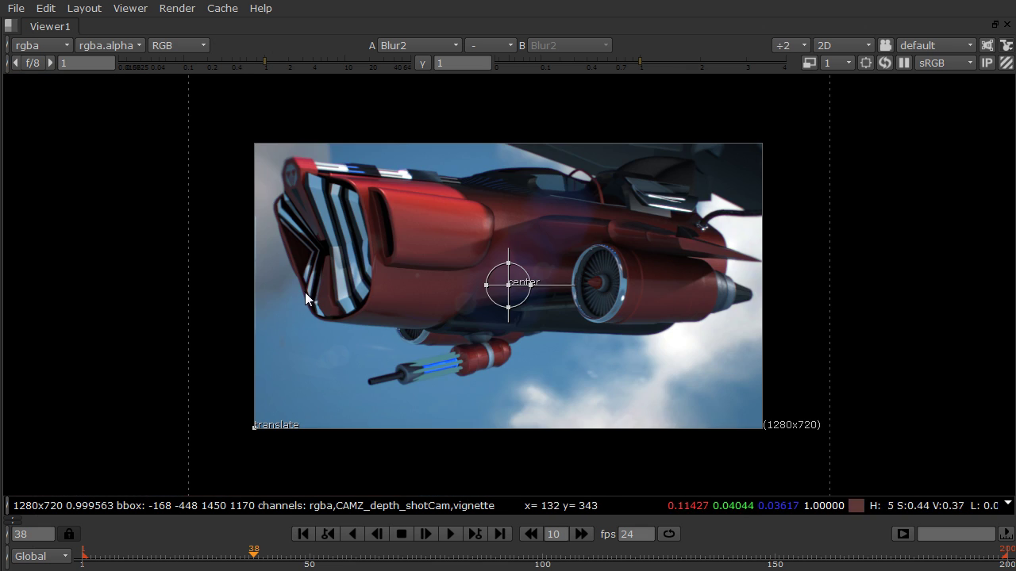
{"action": "scroll", "coordinate": [603, 254], "scroll_direction": "up", "scroll_amount": 2}
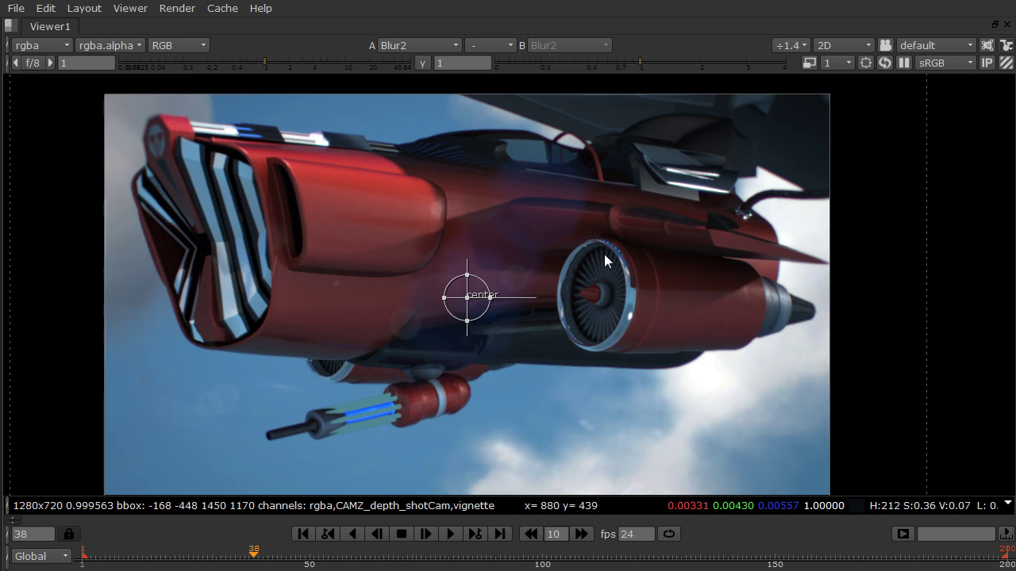
{"action": "scroll", "coordinate": [604, 254], "scroll_direction": "up", "scroll_amount": 2}
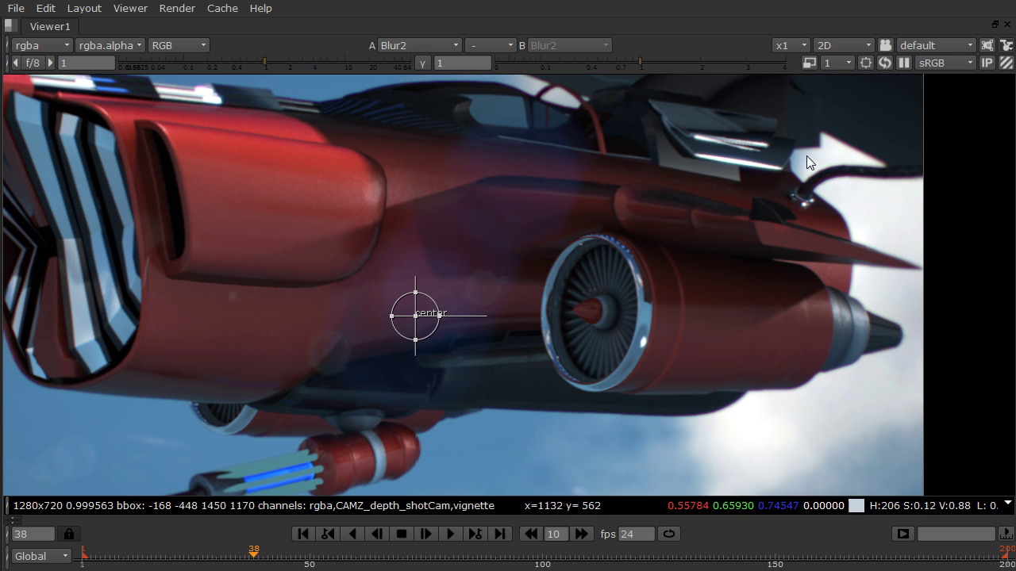
{"action": "right_click", "coordinate": [347, 281]}
{"action": "key", "text": "o"}
{"action": "middle_click_drag", "start_coordinate": [319, 203], "coordinate": [340, 235]}
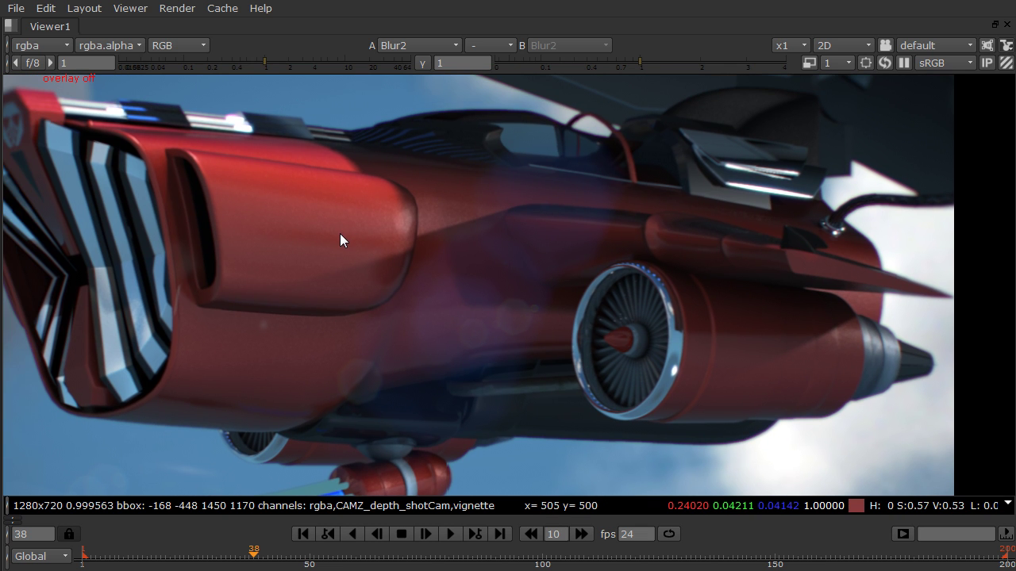
- Lower the Blur2 size from 3.8 to 1.4
{"action": "key", "text": "space"}
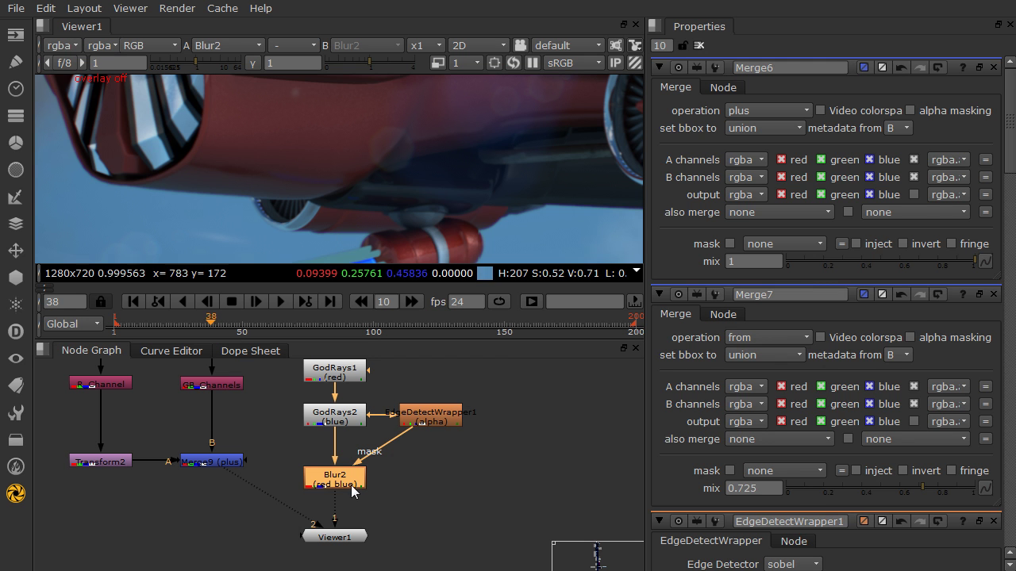
{"action": "key", "text": "Return"}
{"action": "left_click_drag", "start_coordinate": [800, 135], "coordinate": [787, 131]}
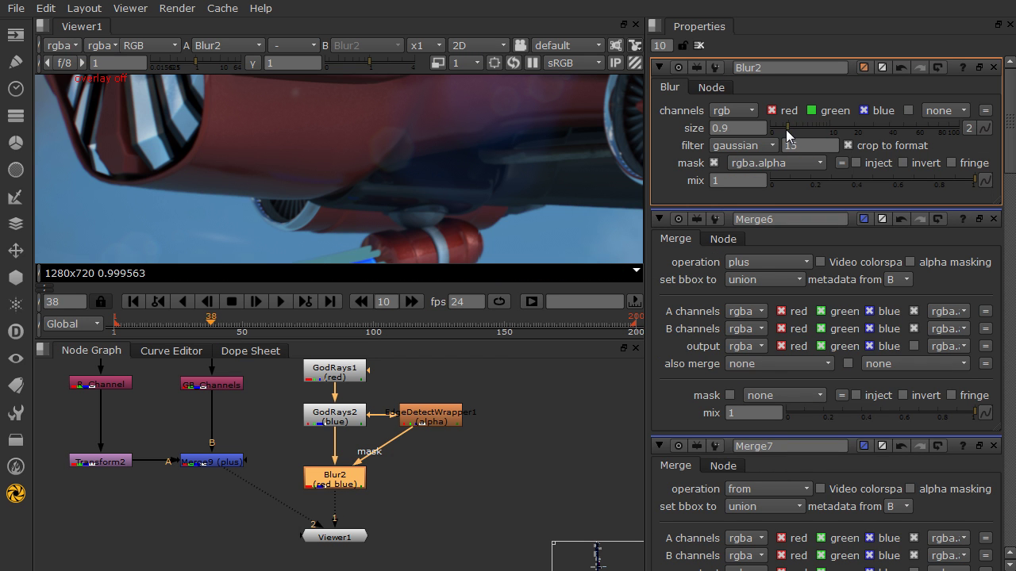
- Maximise the Viewer and zoom in to inspect the missile below the ship
{"action": "key", "text": "space"}
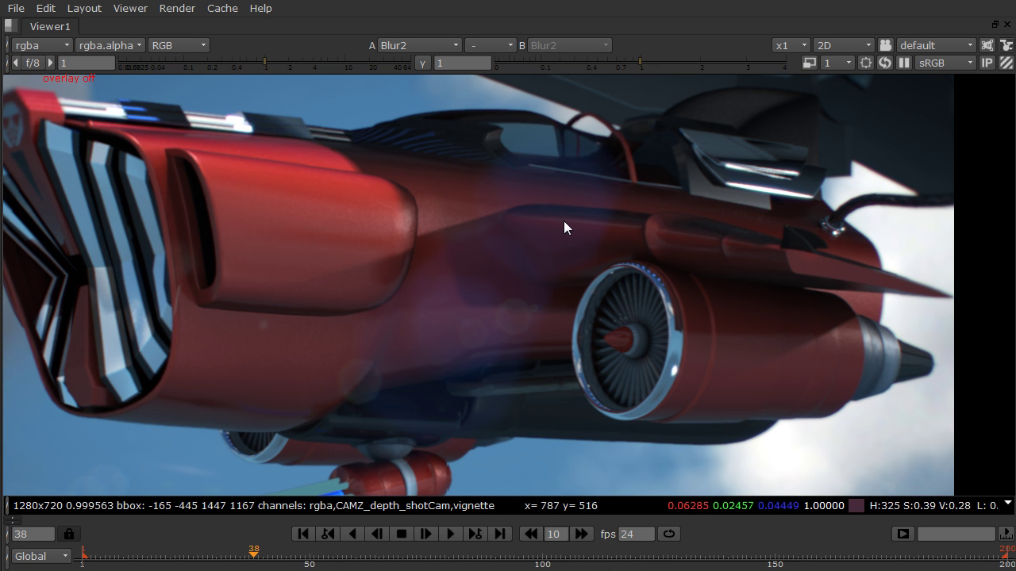
{"action": "scroll", "coordinate": [873, 172], "scroll_direction": "up", "scroll_amount": 3}
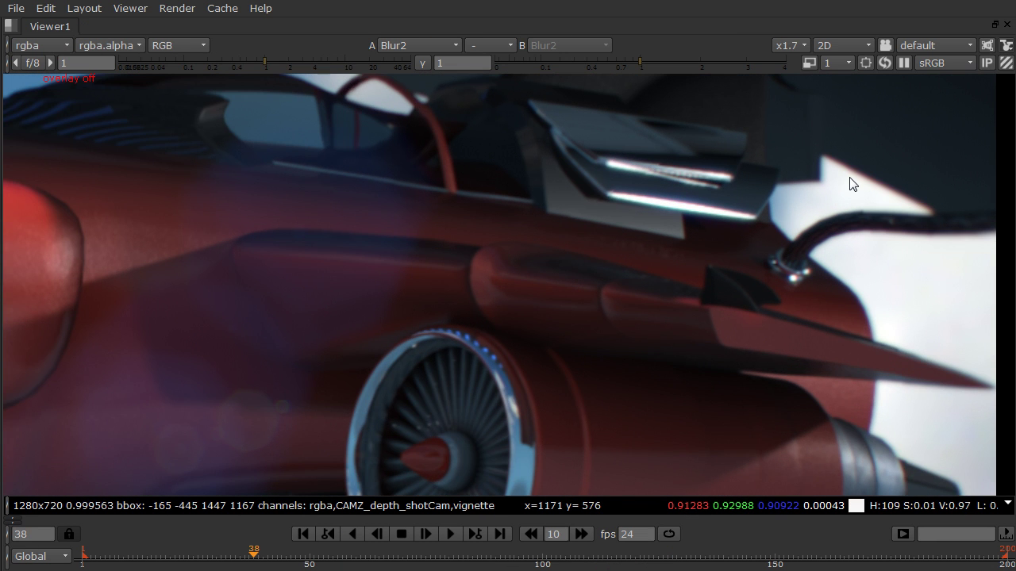
{"action": "scroll", "coordinate": [850, 184], "scroll_direction": "up", "scroll_amount": 2}
{"action": "scroll", "coordinate": [794, 262], "scroll_direction": "down", "scroll_amount": 4}
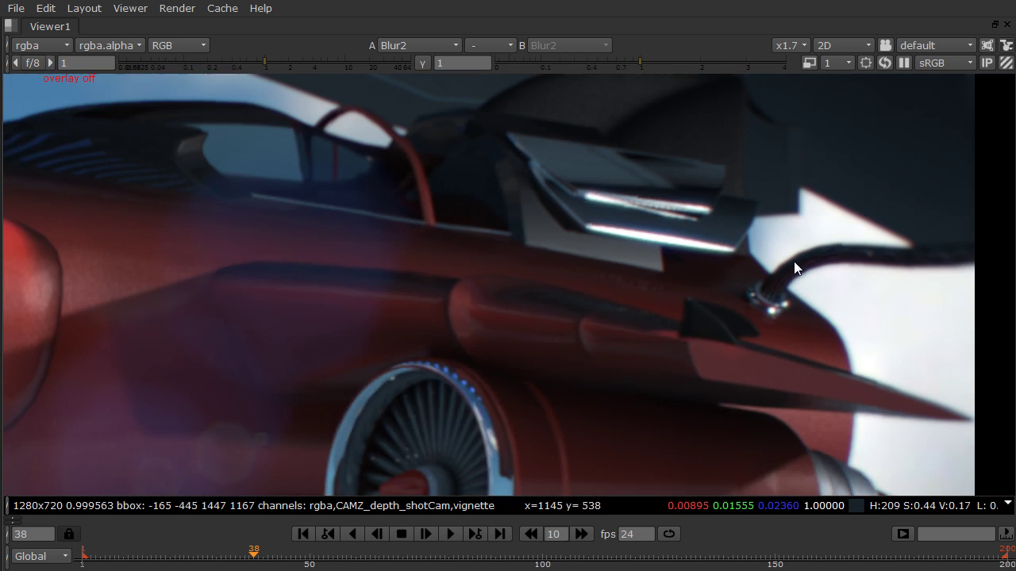
{"action": "scroll", "coordinate": [642, 264], "scroll_direction": "down", "scroll_amount": 1}
{"action": "scroll", "coordinate": [643, 257], "scroll_direction": "down", "scroll_amount": 2}
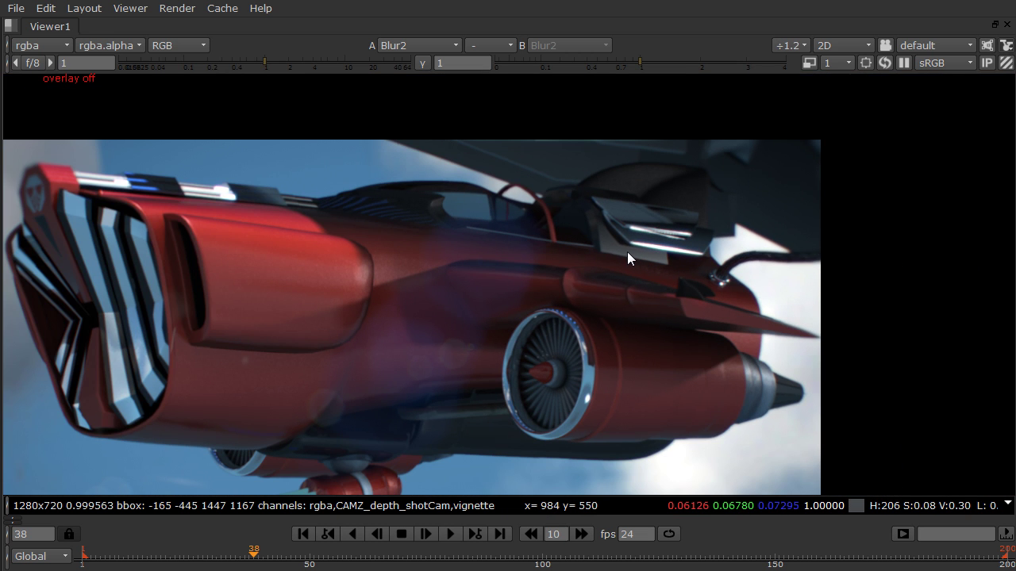
{"action": "middle_click_drag", "start_coordinate": [449, 248], "coordinate": [537, 183]}
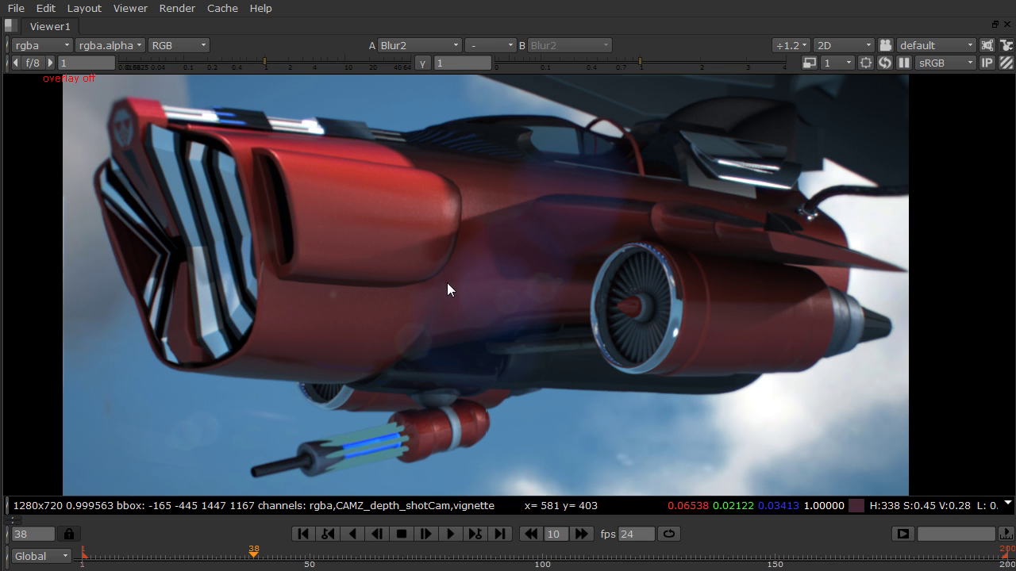
- Inspect the fringed edges along the ship's body up to the engine nozzle
{"action": "scroll", "coordinate": [183, 215], "scroll_direction": "up", "scroll_amount": 5}
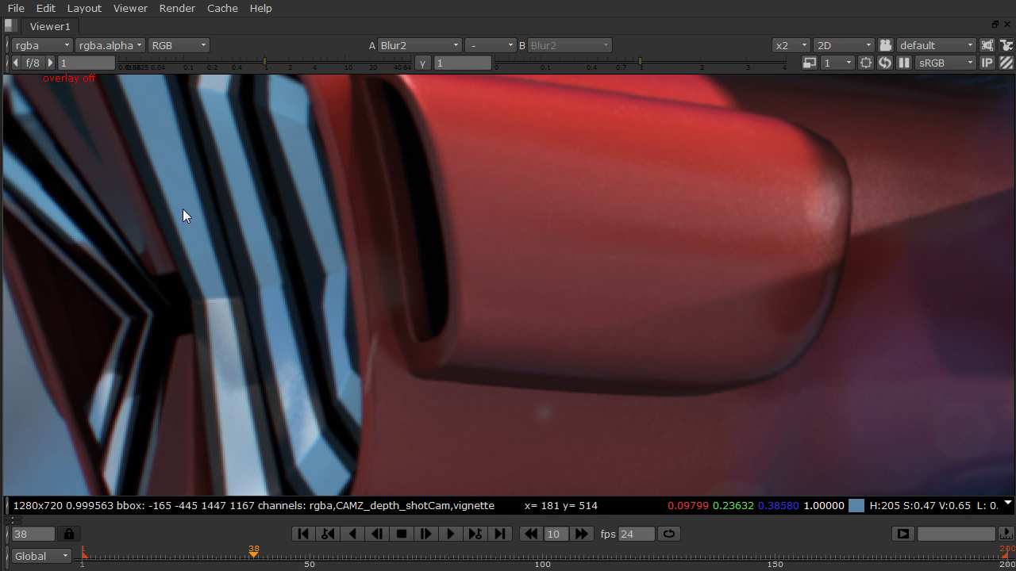
{"action": "scroll", "coordinate": [218, 261], "scroll_direction": "up", "scroll_amount": 3}
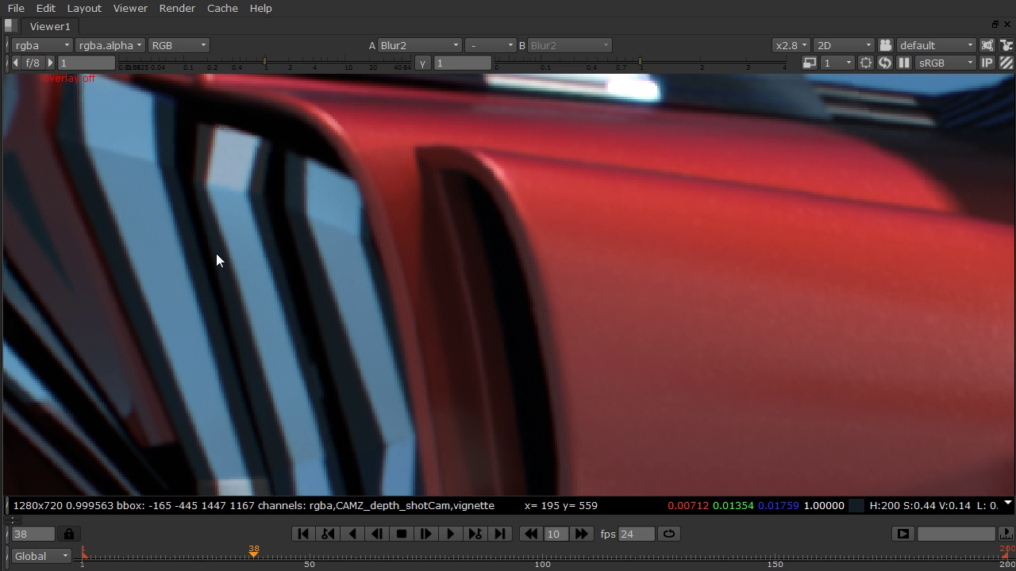
{"action": "scroll", "coordinate": [392, 262], "scroll_direction": "down", "scroll_amount": 2}
{"action": "middle_click_drag", "start_coordinate": [691, 271], "coordinate": [380, 242]}
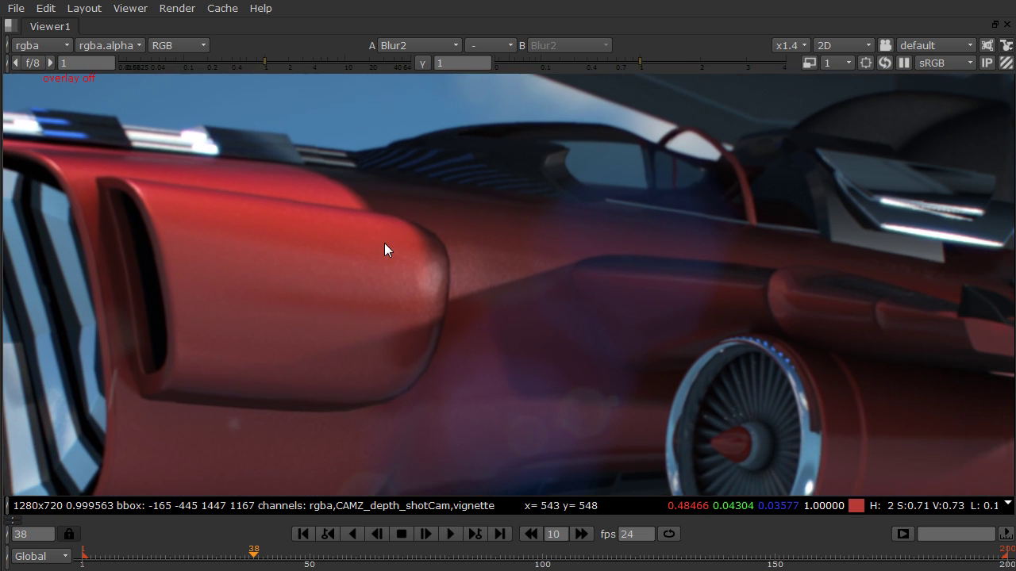
{"action": "middle_click_drag", "start_coordinate": [476, 272], "coordinate": [352, 290]}
{"action": "scroll", "coordinate": [750, 389], "scroll_direction": "up", "scroll_amount": 2}
- Show the node graph and properties beside the Viewer and review the engine nozzle's fringing
{"action": "key", "text": "space"}
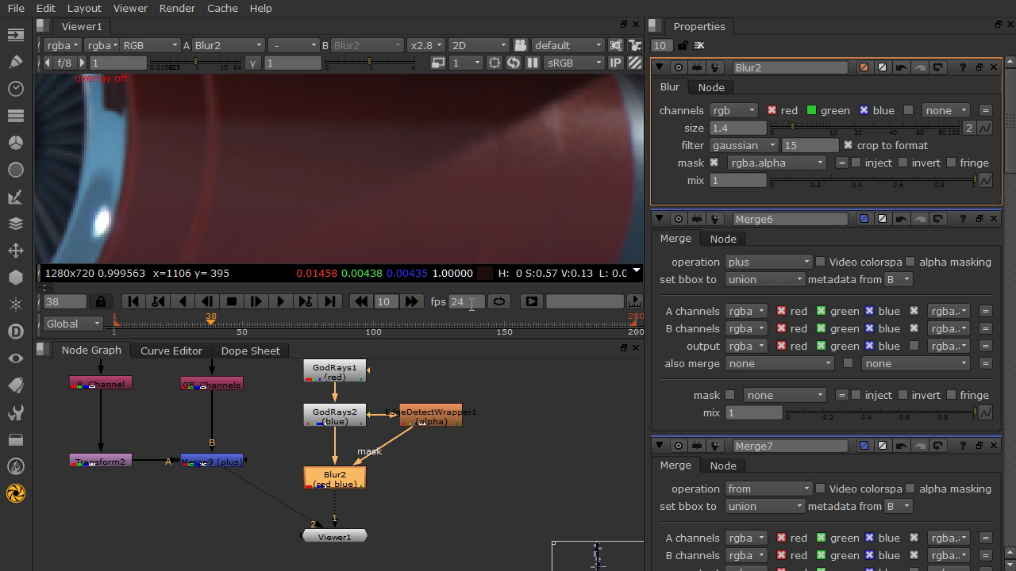
{"action": "scroll", "coordinate": [480, 161], "scroll_direction": "down", "scroll_amount": 7}
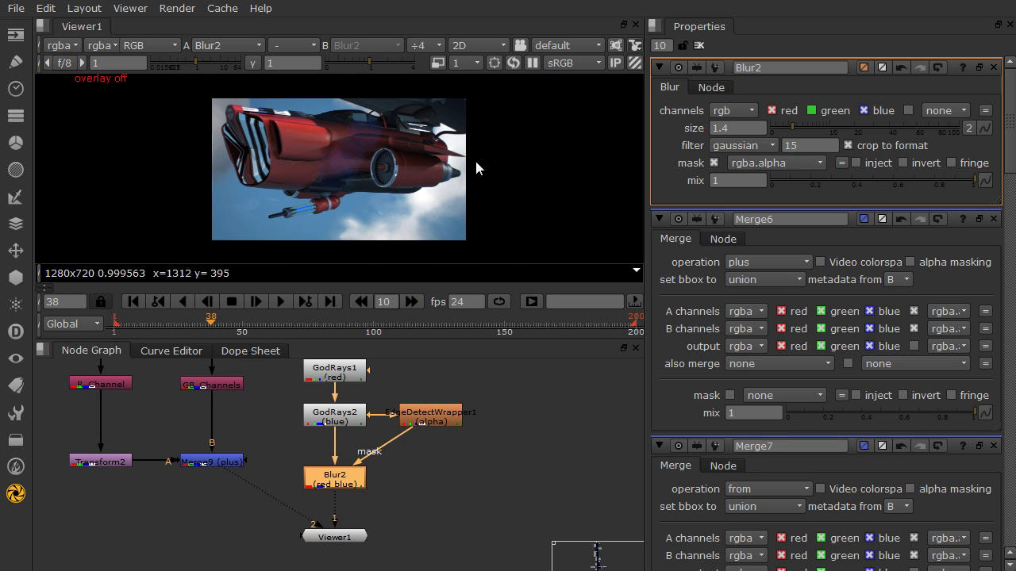
{"action": "scroll", "coordinate": [467, 173], "scroll_direction": "up", "scroll_amount": 6}
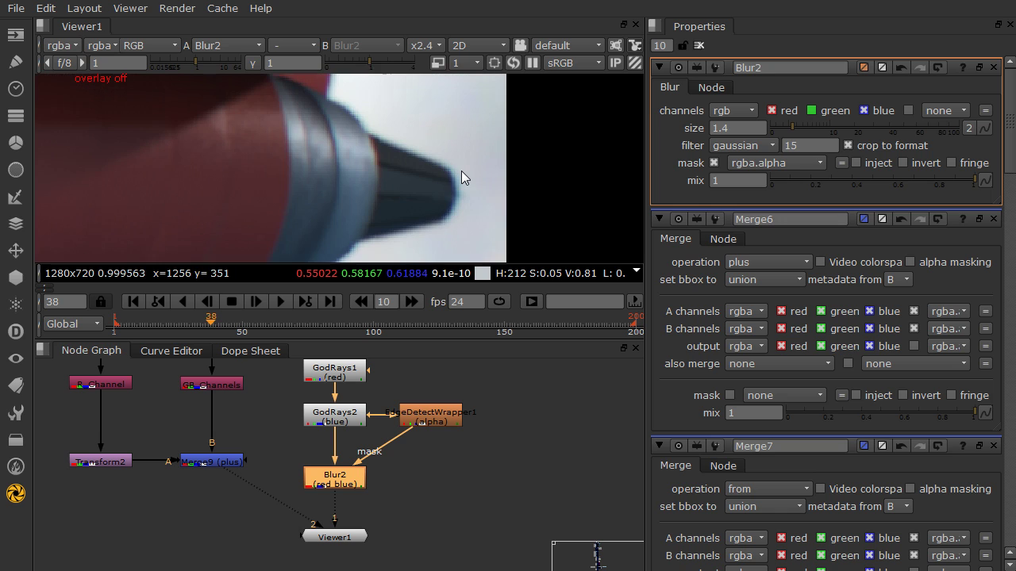
{"action": "scroll", "coordinate": [461, 170], "scroll_direction": "down", "scroll_amount": 1}
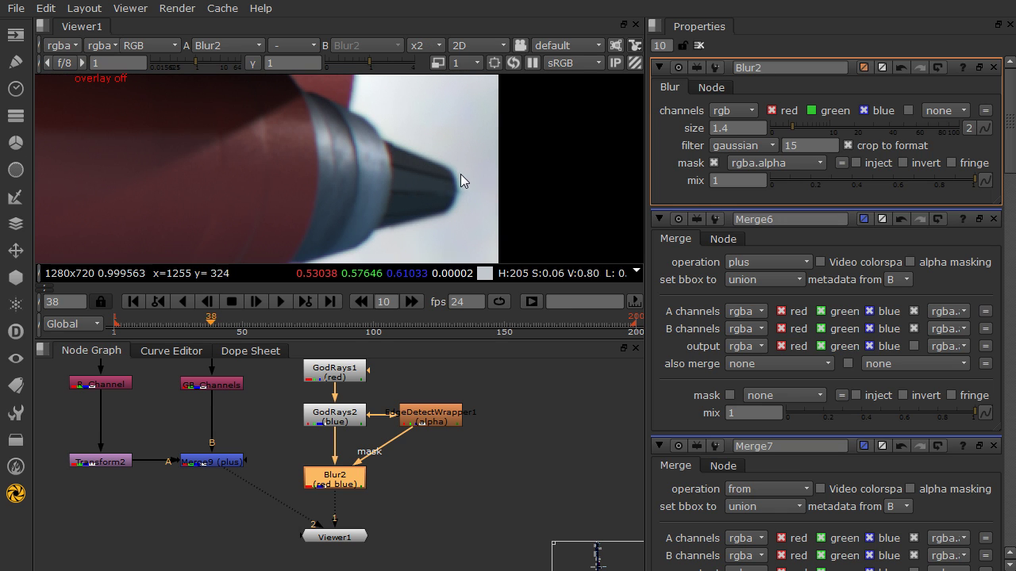